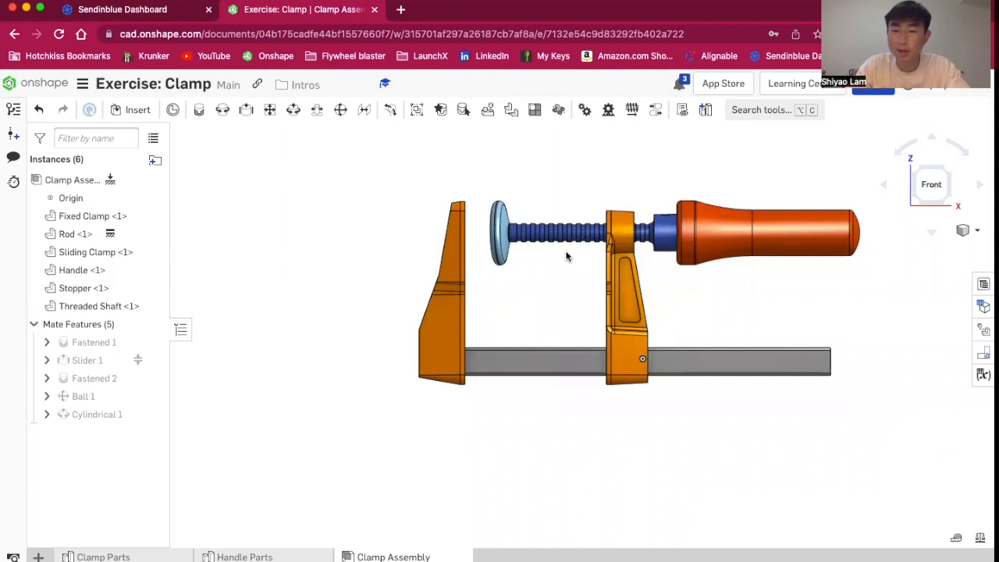
# Orbit, zoom and switch views around the finished clamp assembly to examine how its parts fit together
pyautogui.click(932, 186)
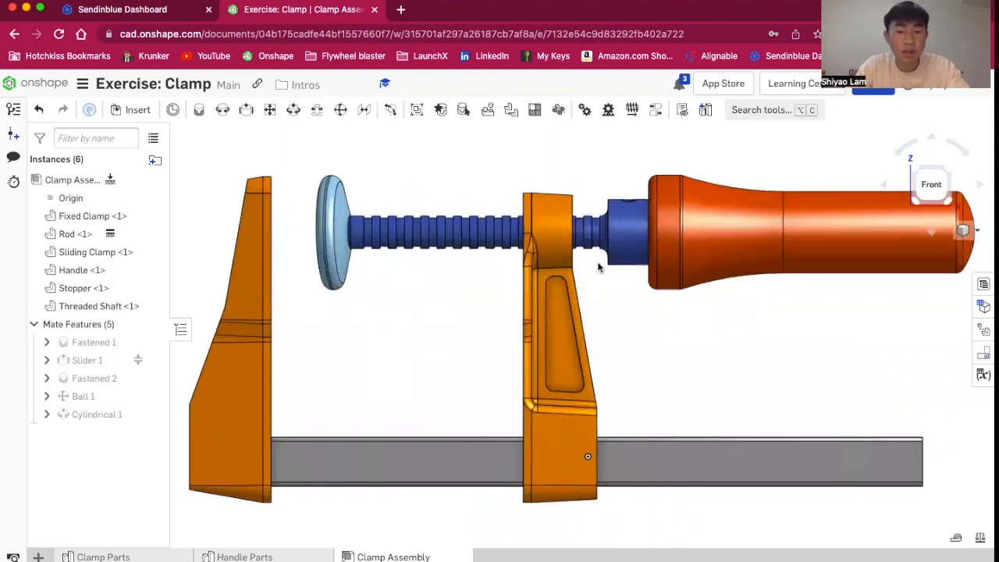
pyautogui.scroll(3, 499, 174)
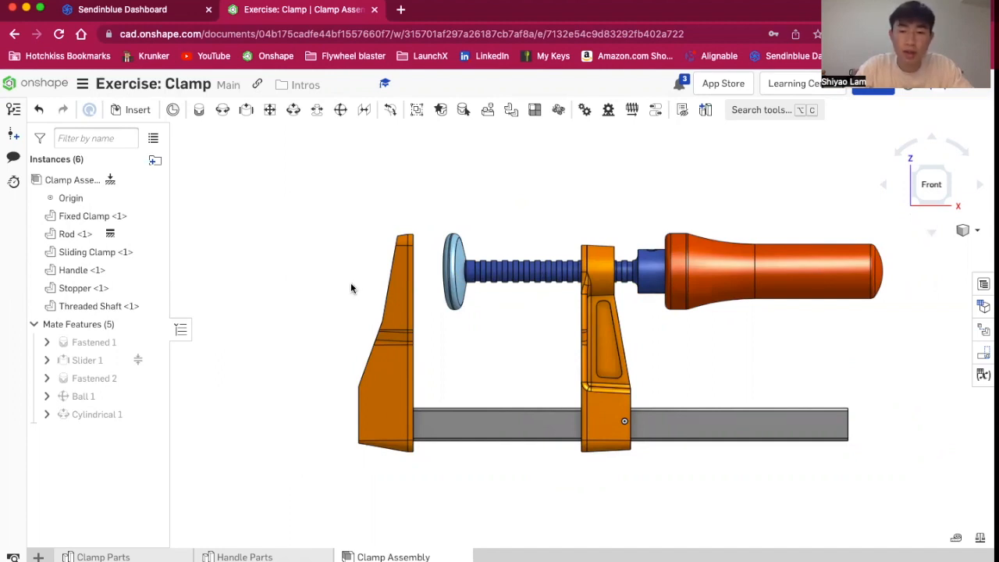
pyautogui.moveTo(350, 288); pyautogui.dragTo(373, 284, button='right')
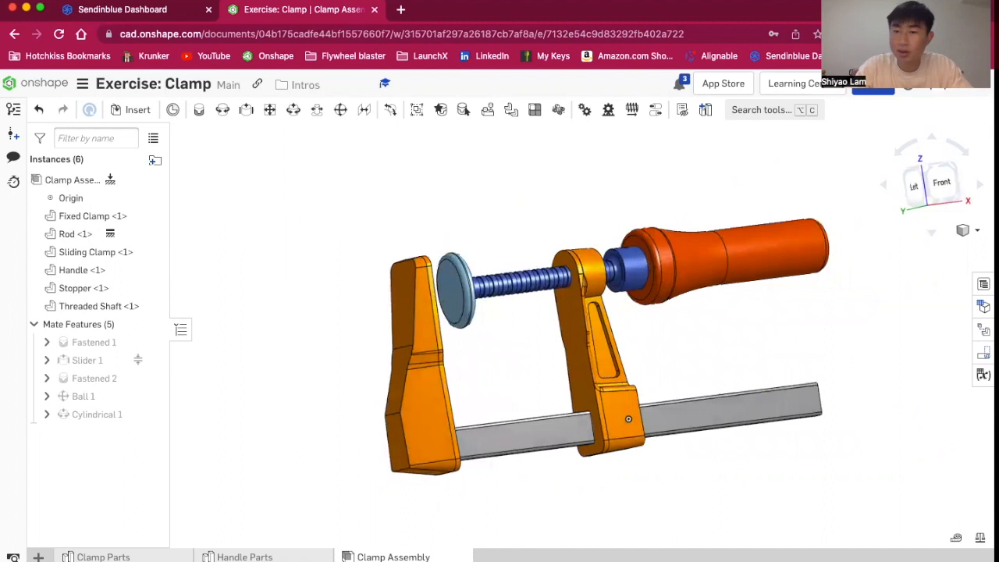
pyautogui.click(925, 168)
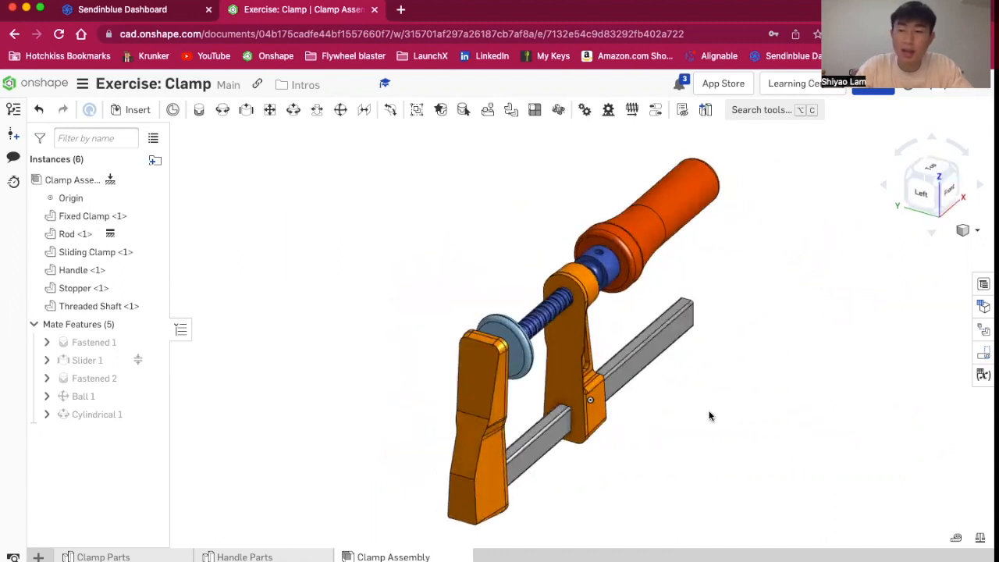
pyautogui.click(932, 186)
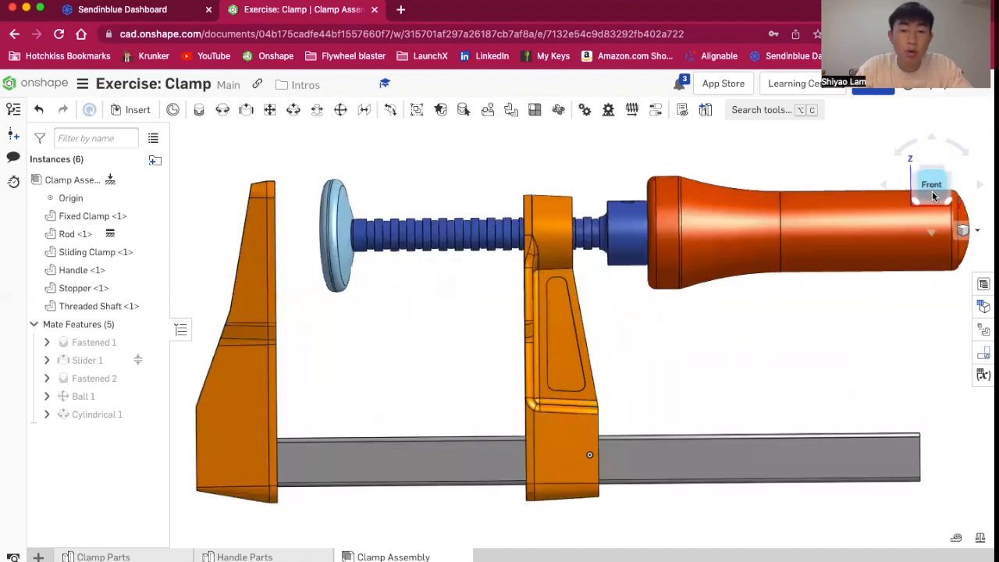
pyautogui.scroll(3, 722, 344)
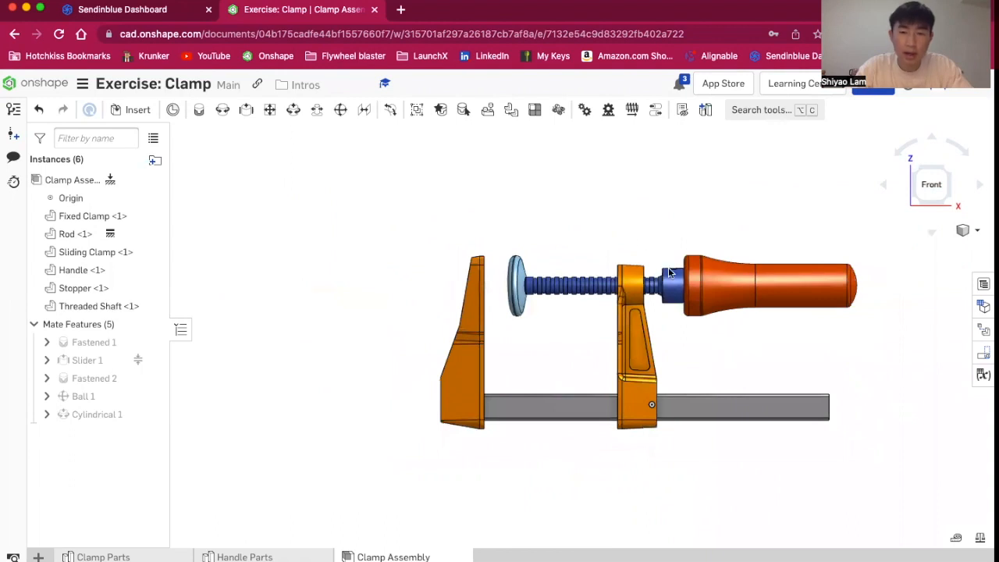
pyautogui.moveTo(642, 243); pyautogui.dragTo(605, 316, button='right')
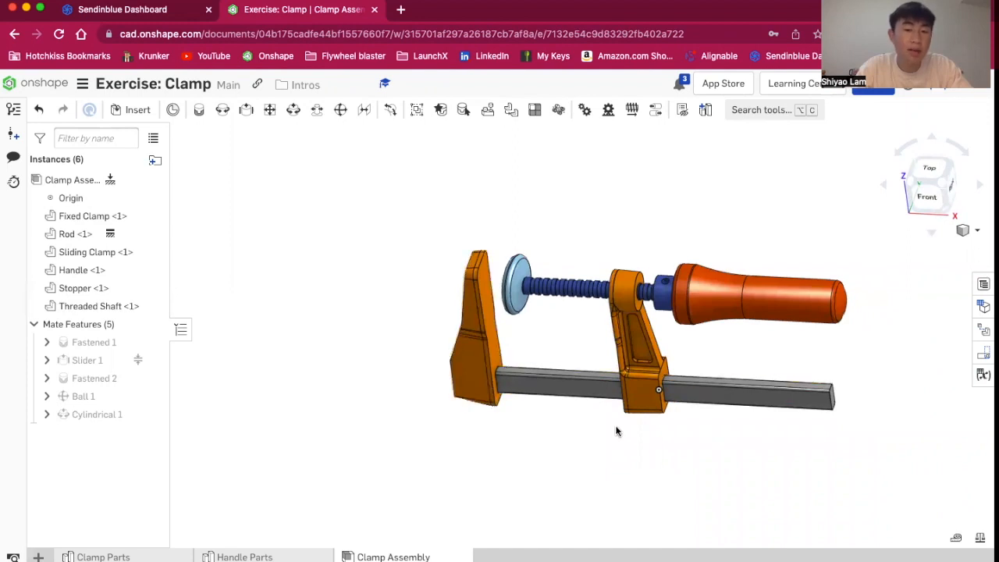
pyautogui.scroll(3, 735, 380)
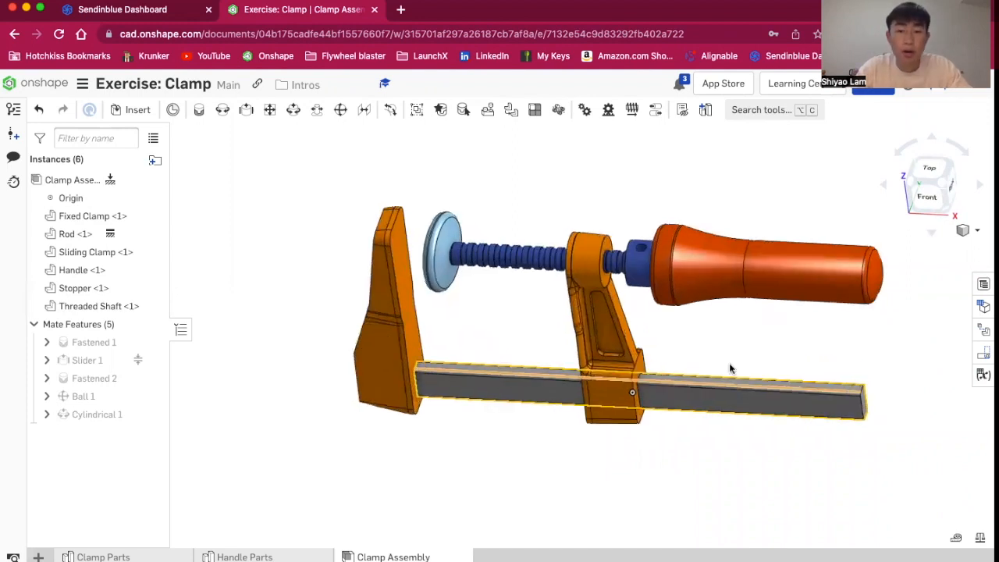
pyautogui.moveTo(676, 314); pyautogui.dragTo(670, 282, button='right')
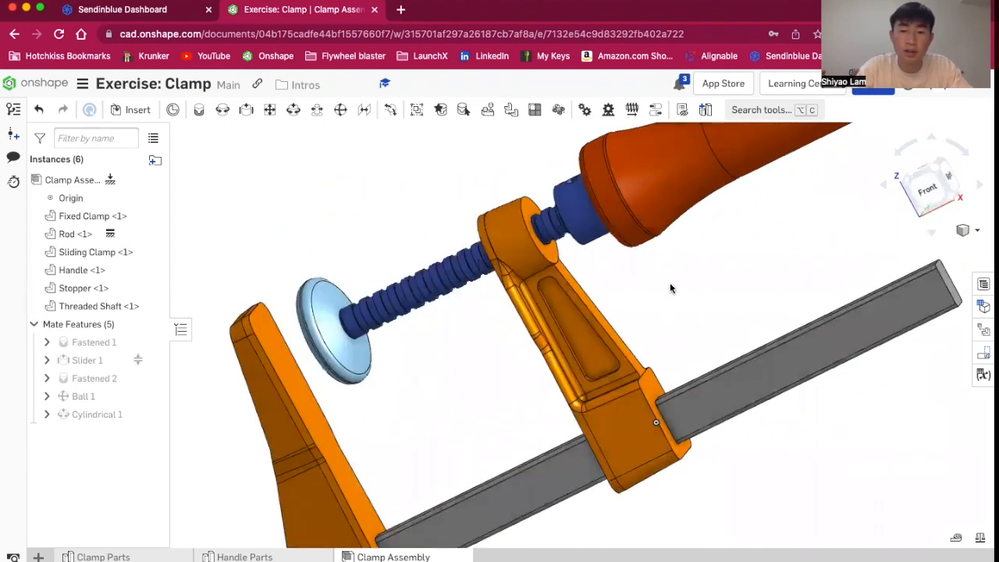
pyautogui.scroll(-4, 670, 283)
pyautogui.click(928, 190)
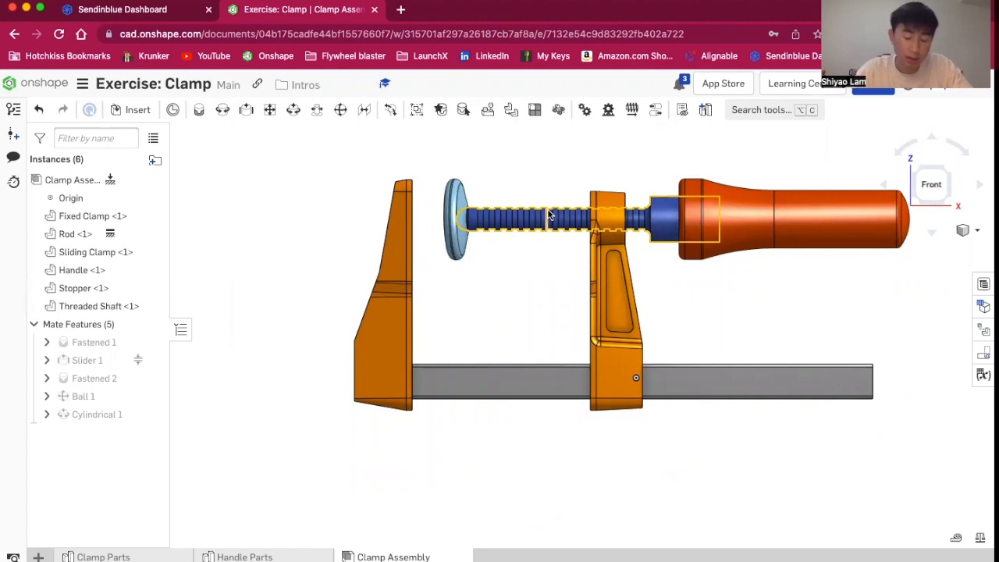
pyautogui.scroll(-3, 885, 339)
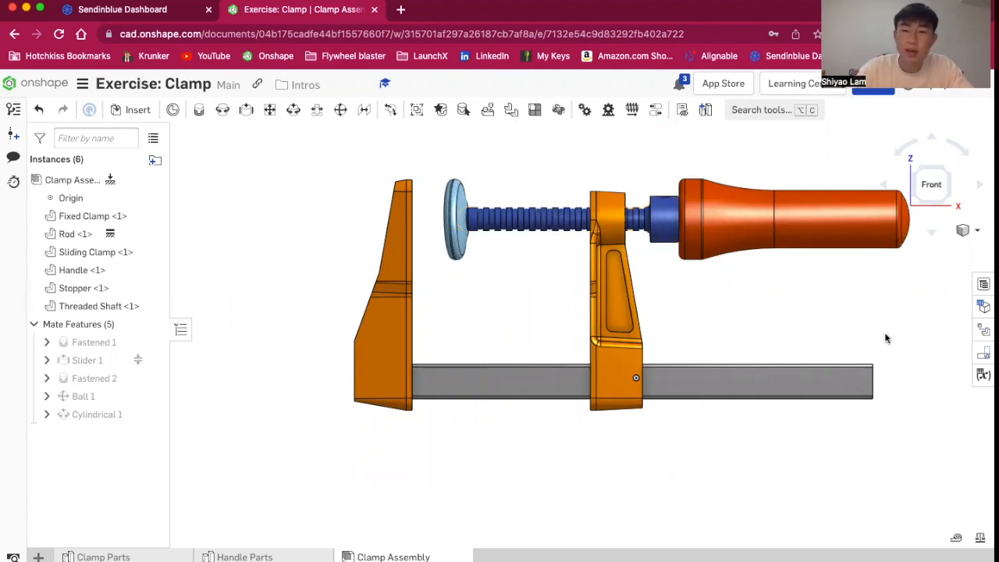
pyautogui.scroll(2, 822, 194)
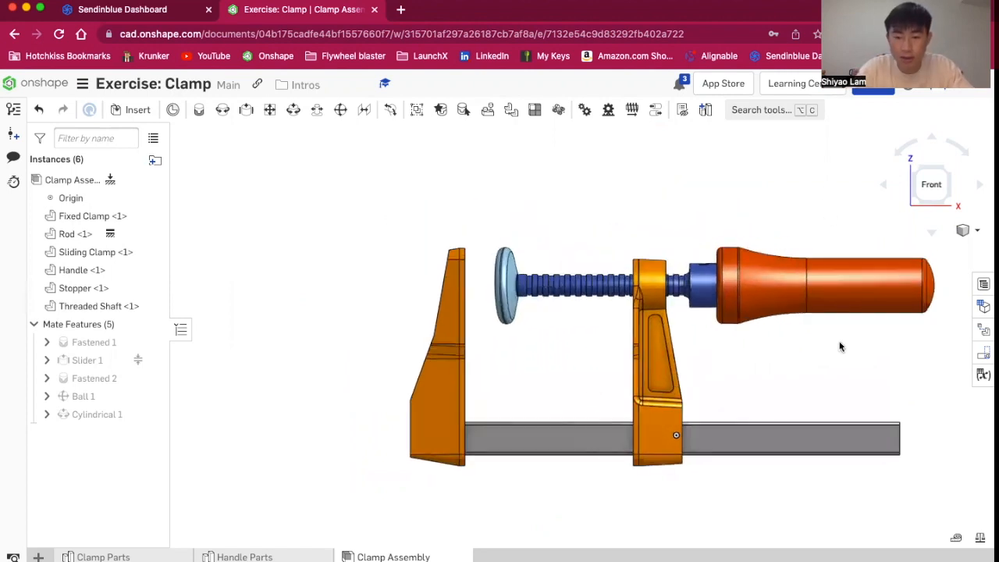
pyautogui.scroll(4, 893, 357)
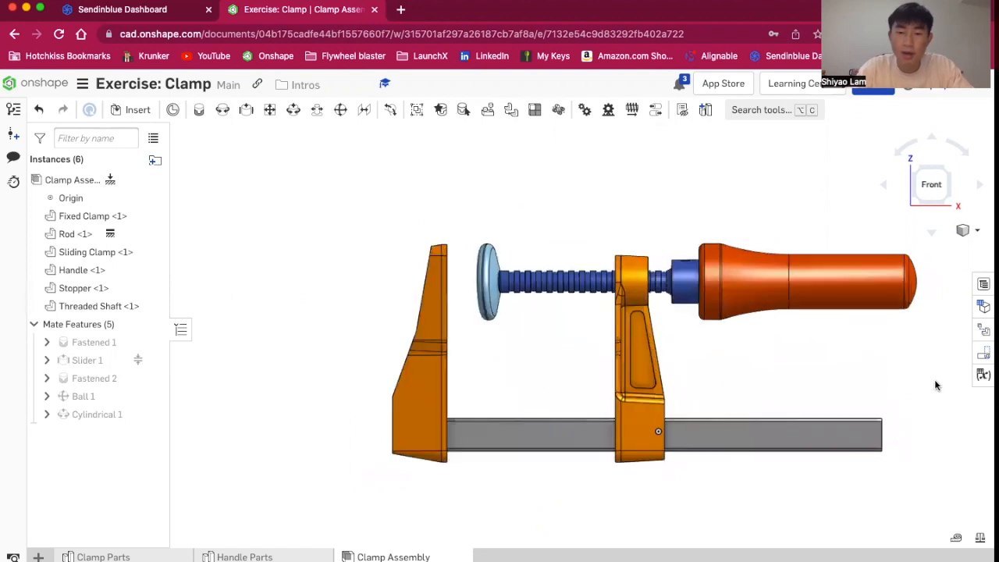
pyautogui.scroll(-2, 859, 381)
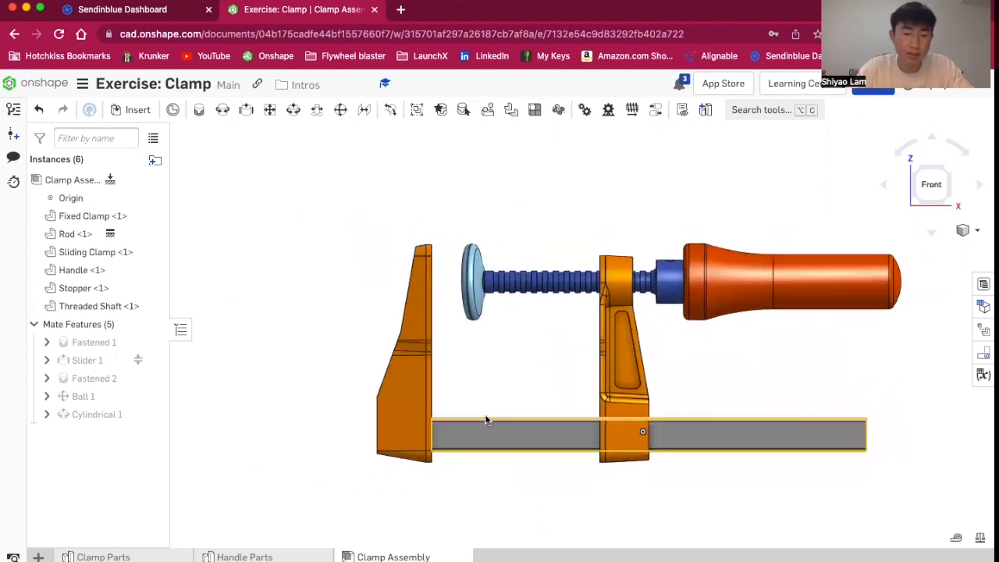
# Open the Clamp Parts part studio and examine its parts and feature list
pyautogui.click(137, 556)
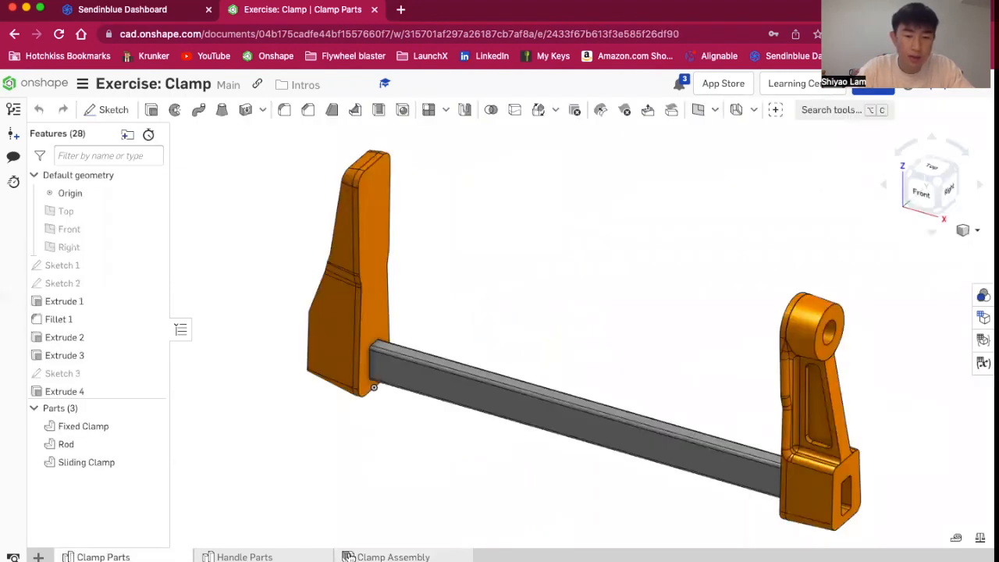
pyautogui.scroll(-1, 463, 492)
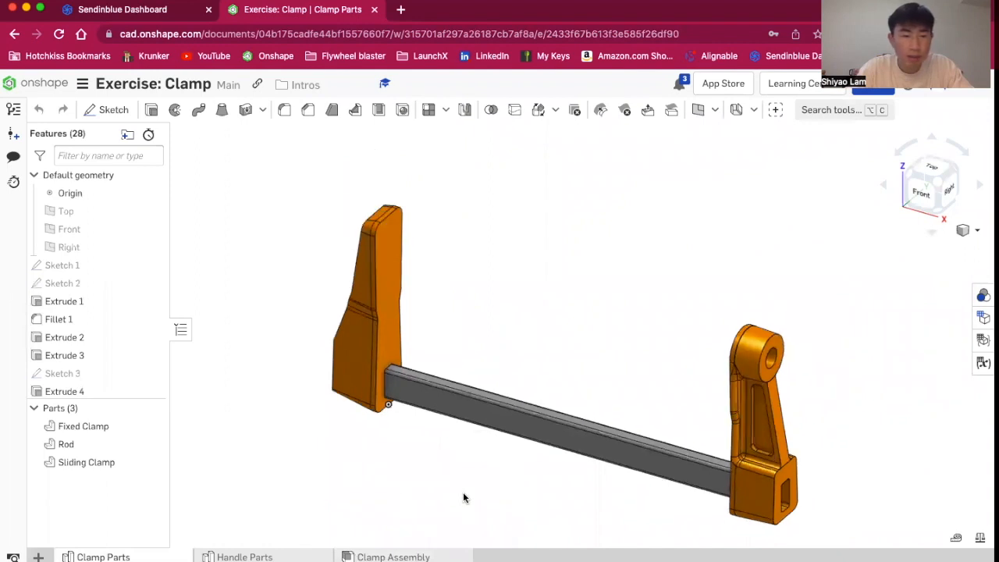
pyautogui.scroll(1, 551, 508)
pyautogui.scroll(-5, 93, 352)
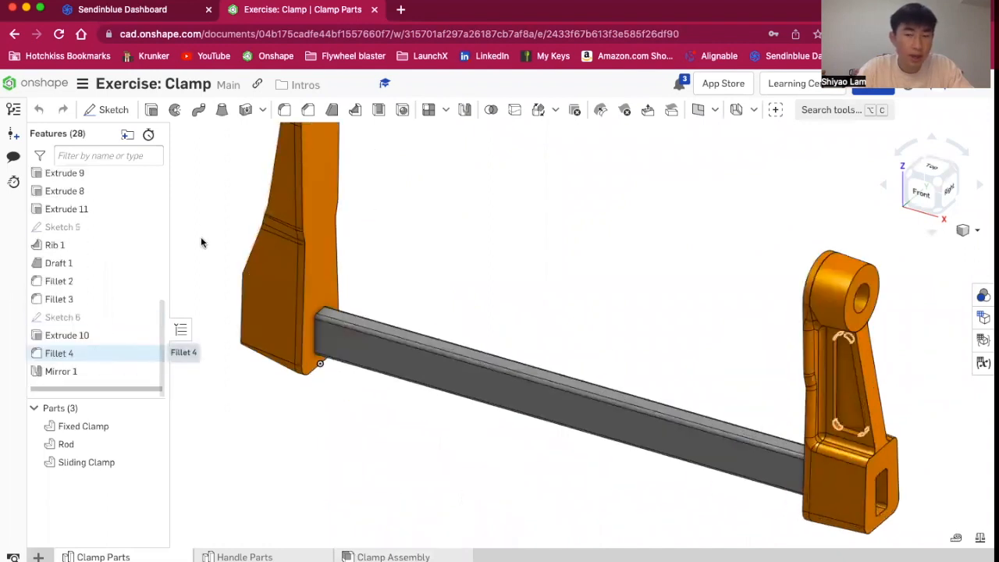
pyautogui.moveTo(661, 313); pyautogui.dragTo(619, 359, button='right')
pyautogui.scroll(-3, 584, 364)
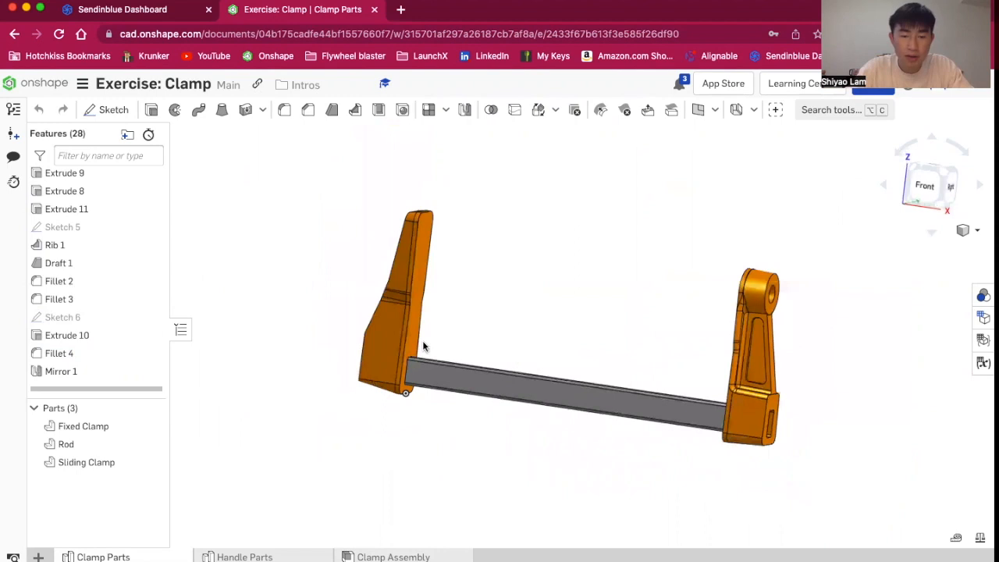
pyautogui.click(924, 199)
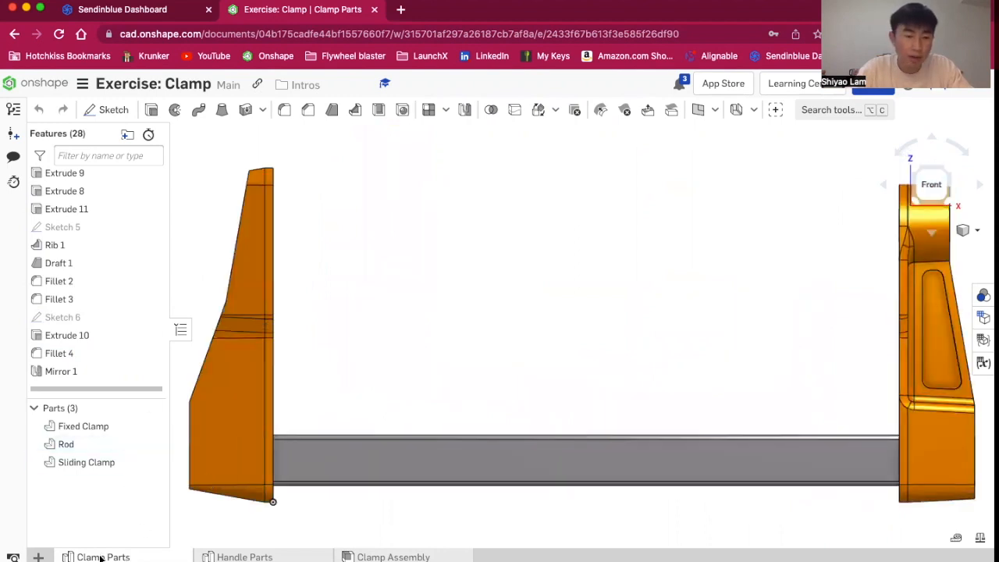
# Create a new assembly and insert all parts from the Clamp Parts part studio into it
pyautogui.click(39, 556)
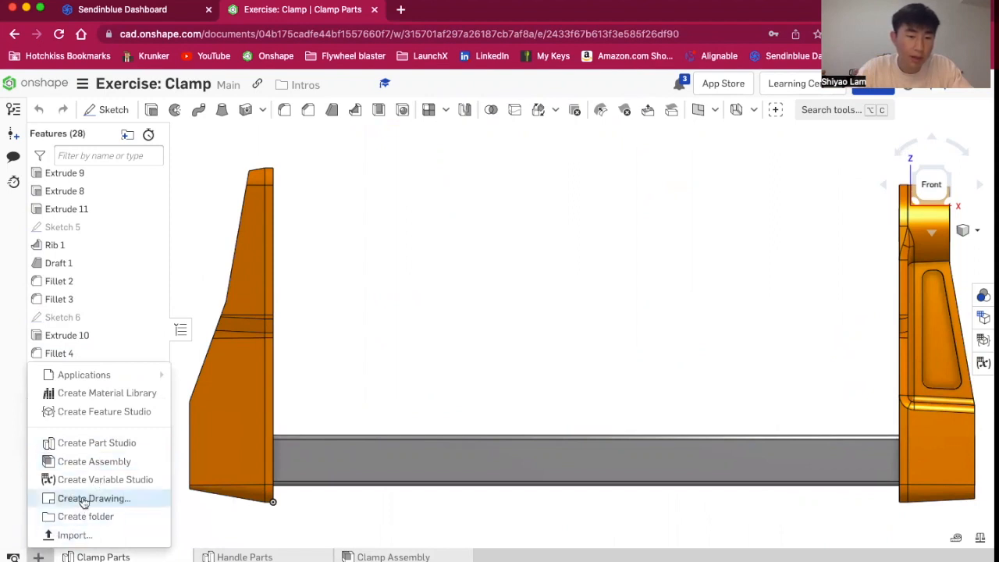
pyautogui.click(106, 468)
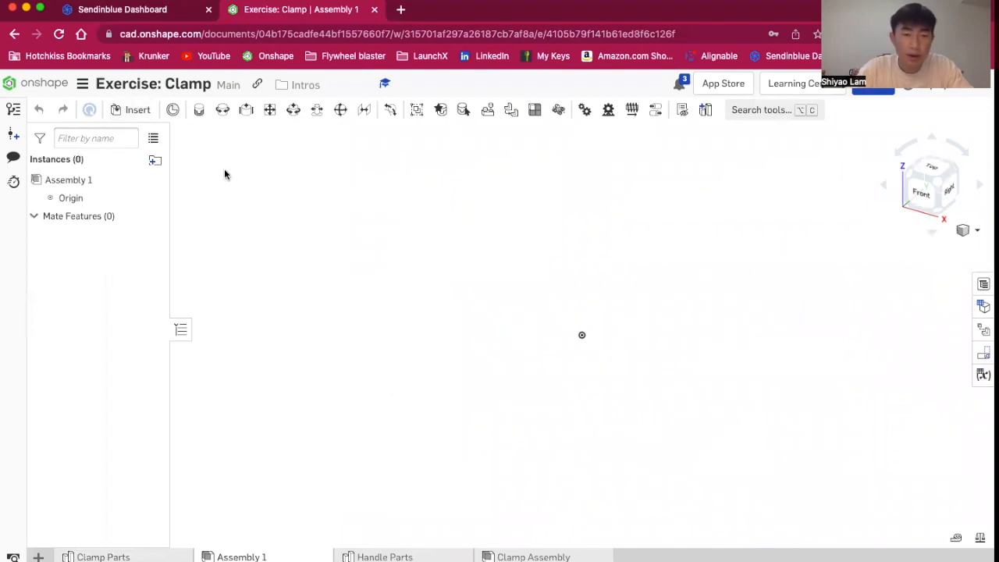
pyautogui.click(137, 111)
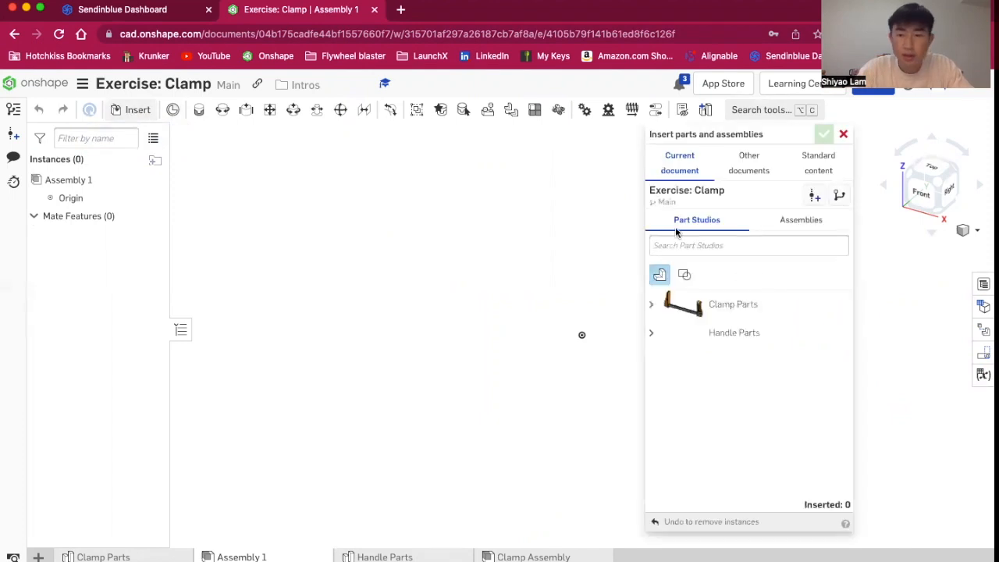
pyautogui.click(691, 306)
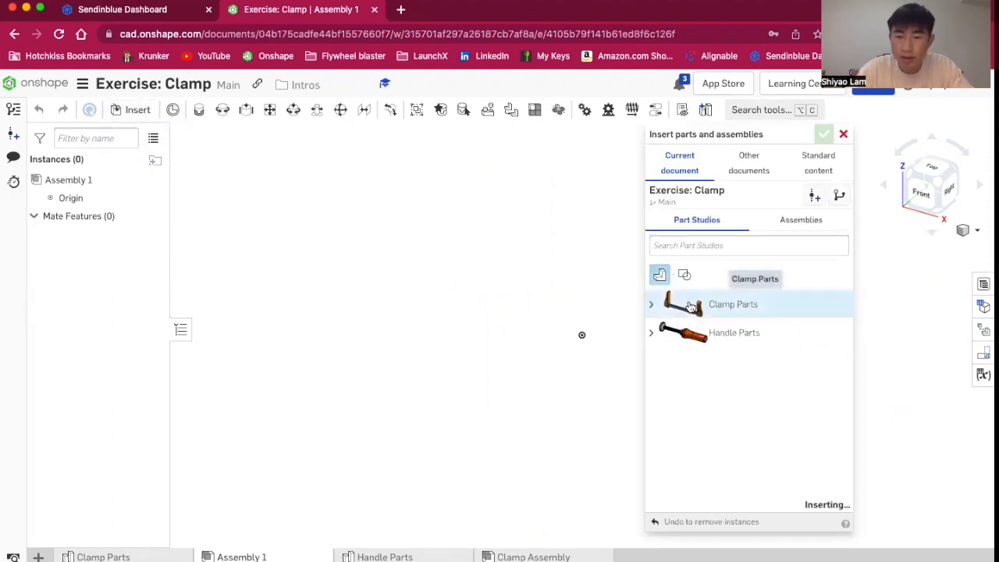
pyautogui.click(463, 292)
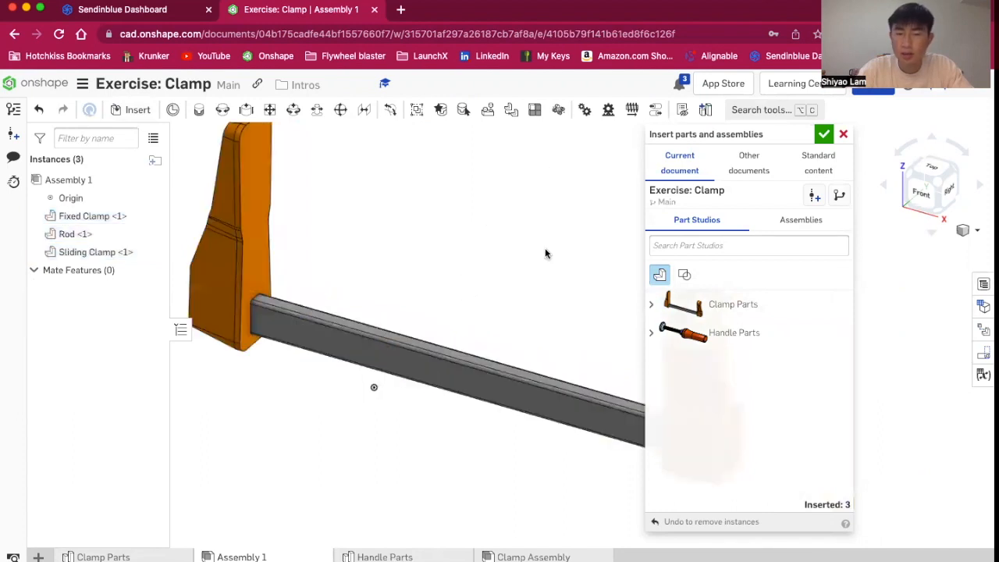
pyautogui.scroll(-5, 548, 247)
pyautogui.scroll(2, 606, 202)
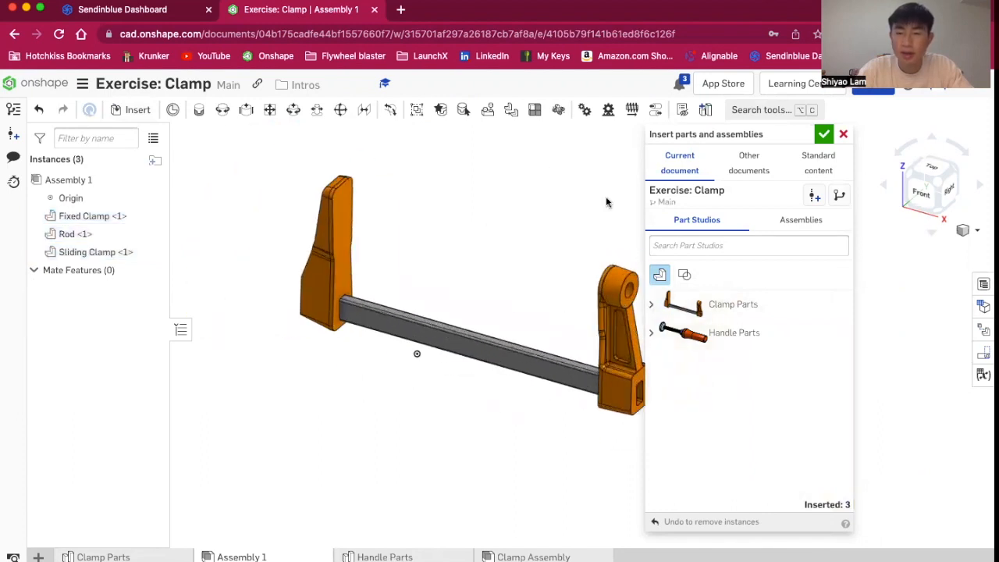
pyautogui.click(824, 133)
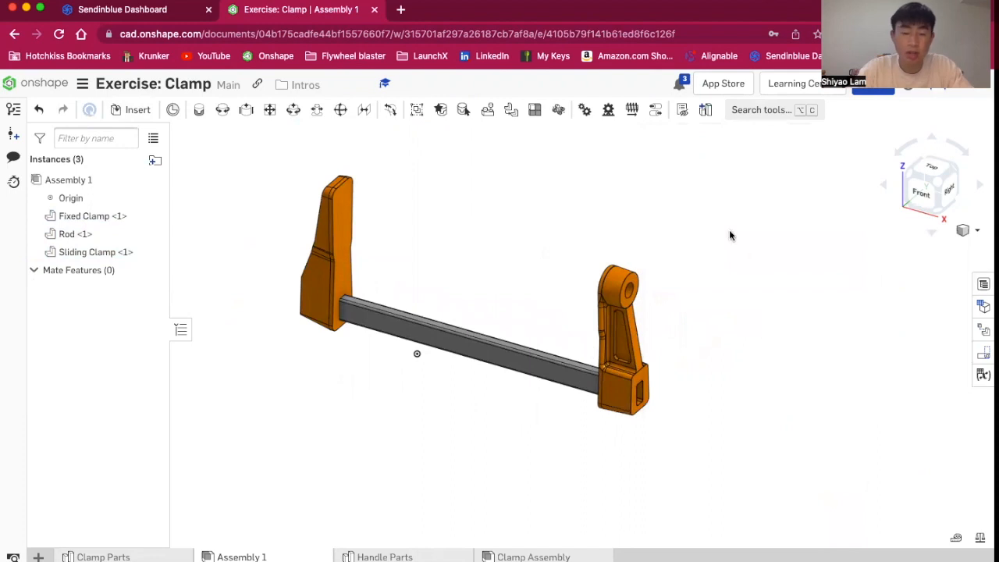
# Drag the fixed clamp, sliding clamp and rod apart from each other in the new assembly
pyautogui.moveTo(769, 292); pyautogui.dragTo(891, 199, button='right')
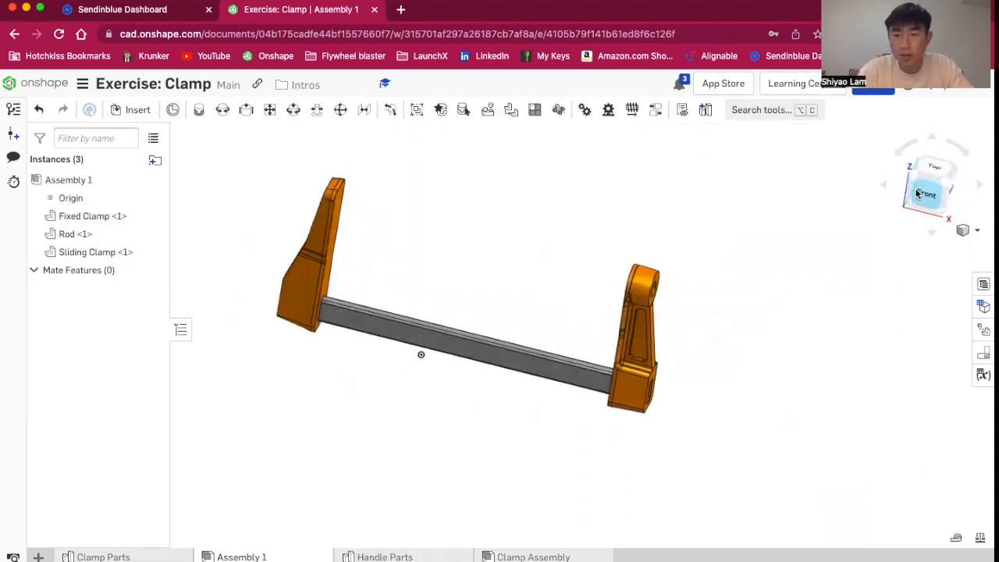
pyautogui.click(925, 193)
pyautogui.moveTo(898, 302); pyautogui.dragTo(846, 400, button='right')
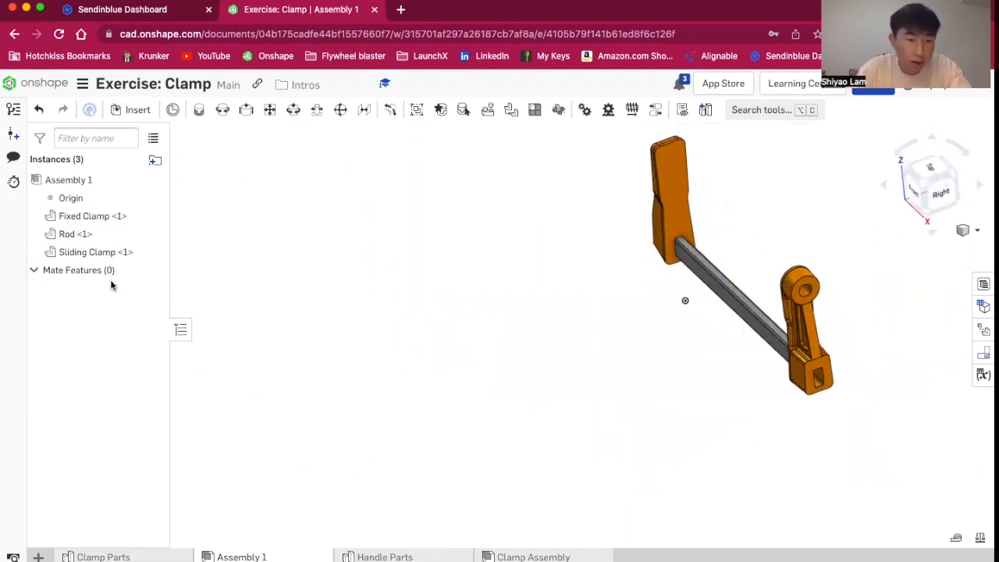
pyautogui.moveTo(336, 326); pyautogui.dragTo(390, 335, button='right')
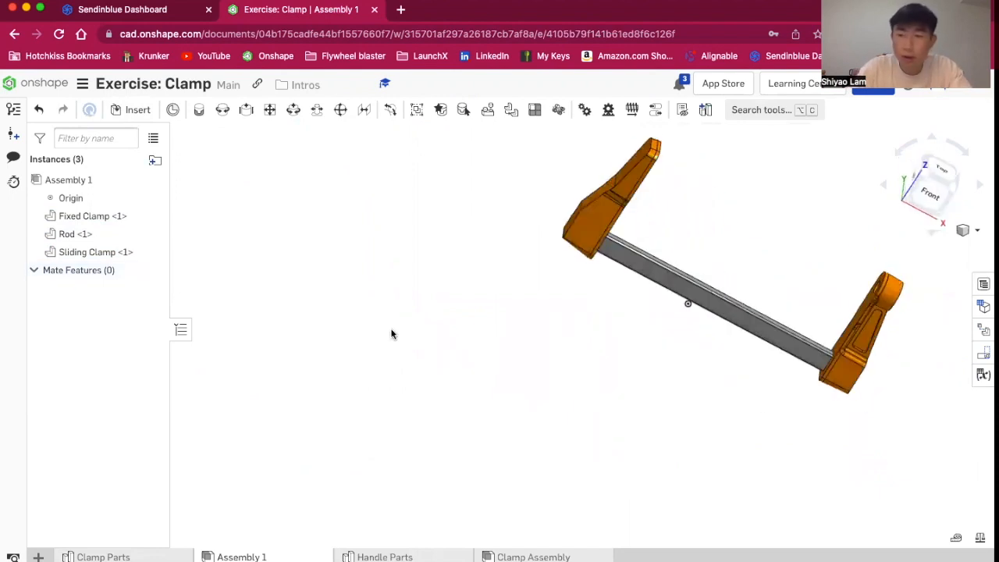
pyautogui.click(930, 189)
pyautogui.scroll(-3, 672, 268)
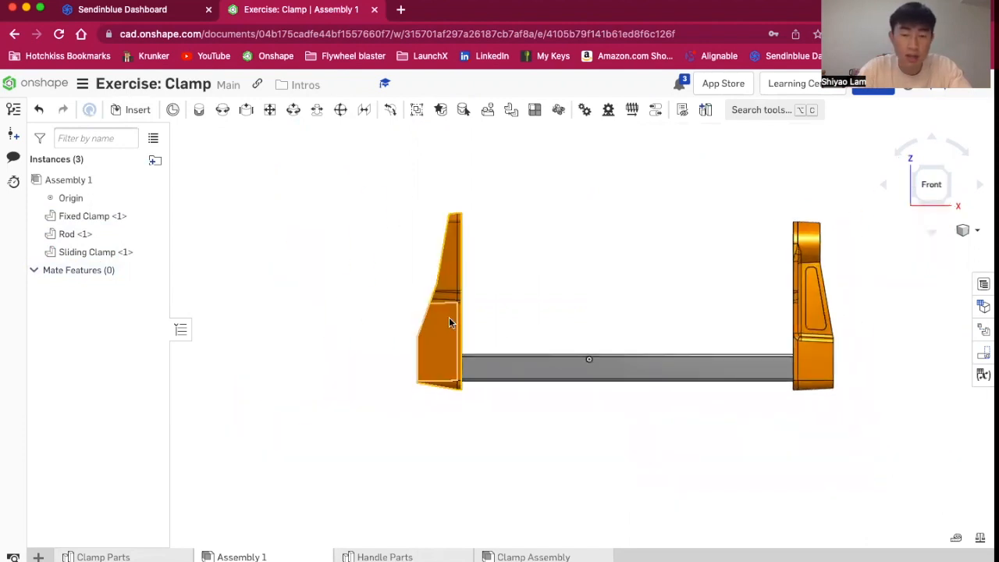
pyautogui.press('super+z')
pyautogui.moveTo(304, 240)
pyautogui.mouseDown()
pyautogui.moveTo(403, 259)
pyautogui.moveTo(330, 272)
pyautogui.moveTo(392, 208)
pyautogui.moveTo(410, 254)
pyautogui.moveTo(308, 276)
pyautogui.moveTo(312, 251)
pyautogui.mouseUp()
pyautogui.moveTo(811, 234); pyautogui.dragTo(743, 156)
pyautogui.moveTo(678, 308); pyautogui.dragTo(539, 355, button='right')
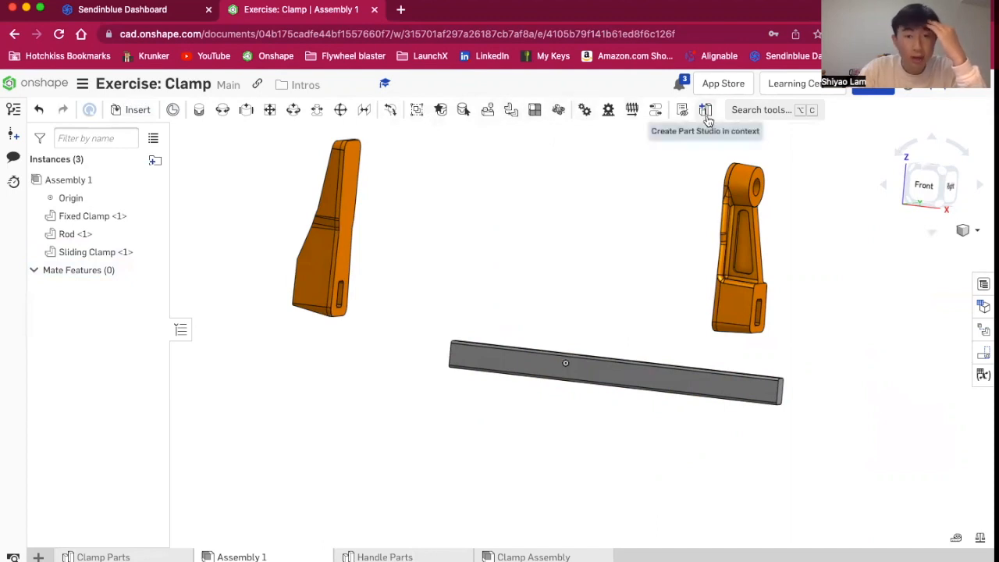
pyautogui.keyDown('ctrl'); pyautogui.scroll(3, 145, 76); pyautogui.keyUp('ctrl')
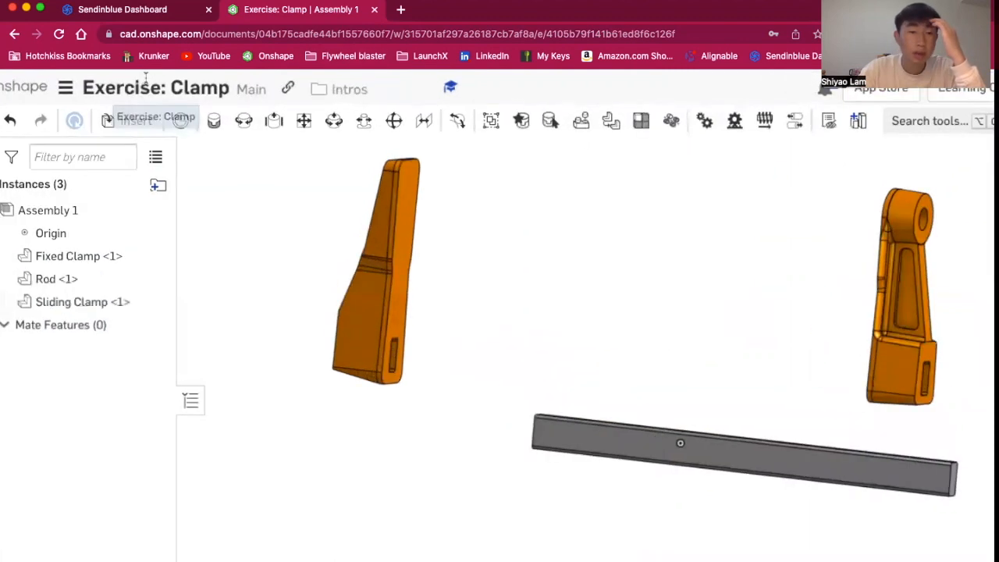
pyautogui.keyDown('ctrl'); pyautogui.scroll(3, 281, 69); pyautogui.keyUp('ctrl')
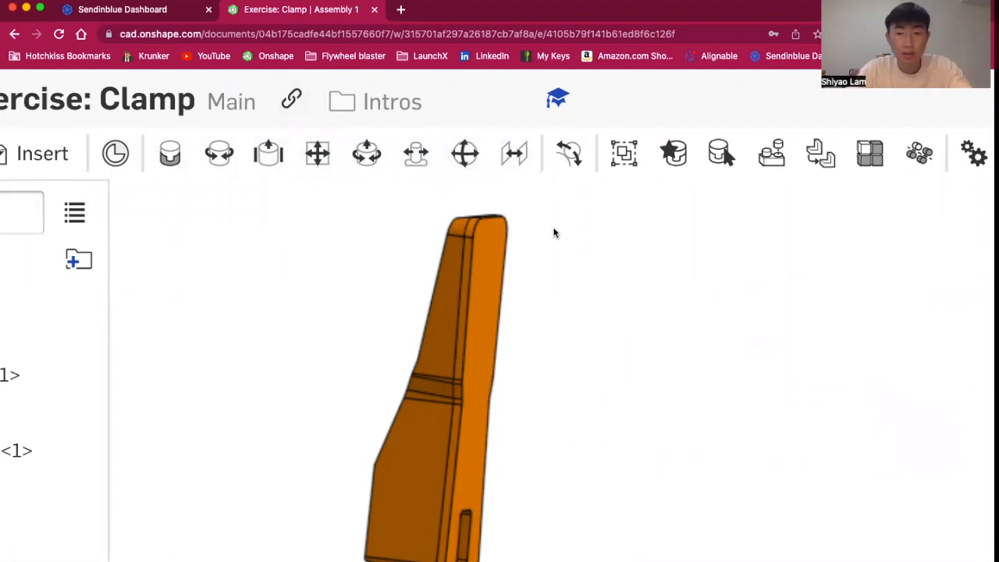
pyautogui.scroll(-5, 554, 232)
pyautogui.keyDown('ctrl'); pyautogui.scroll(-5, 640, 124); pyautogui.keyUp('ctrl')
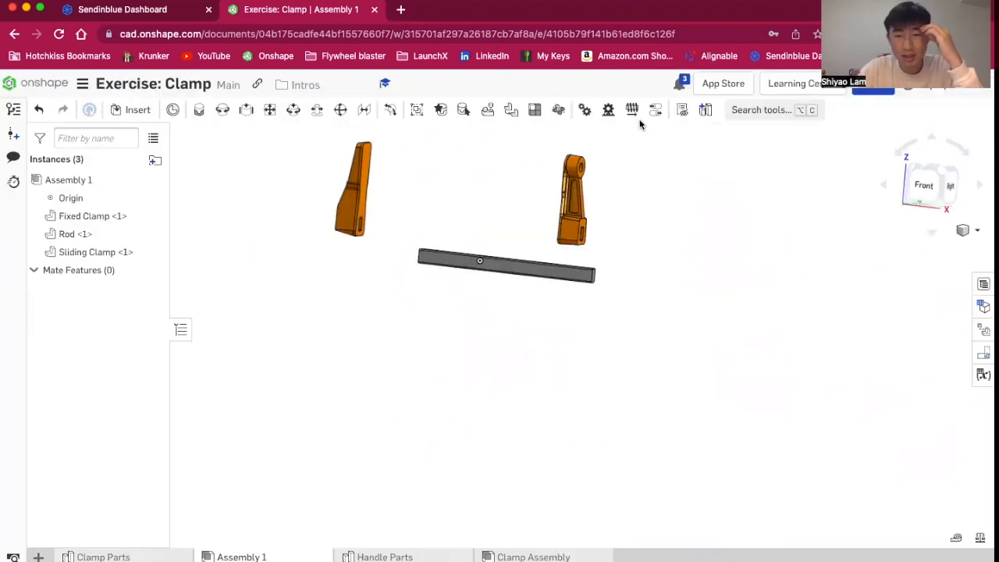
pyautogui.scroll(4, 424, 159)
pyautogui.scroll(-3, 434, 197)
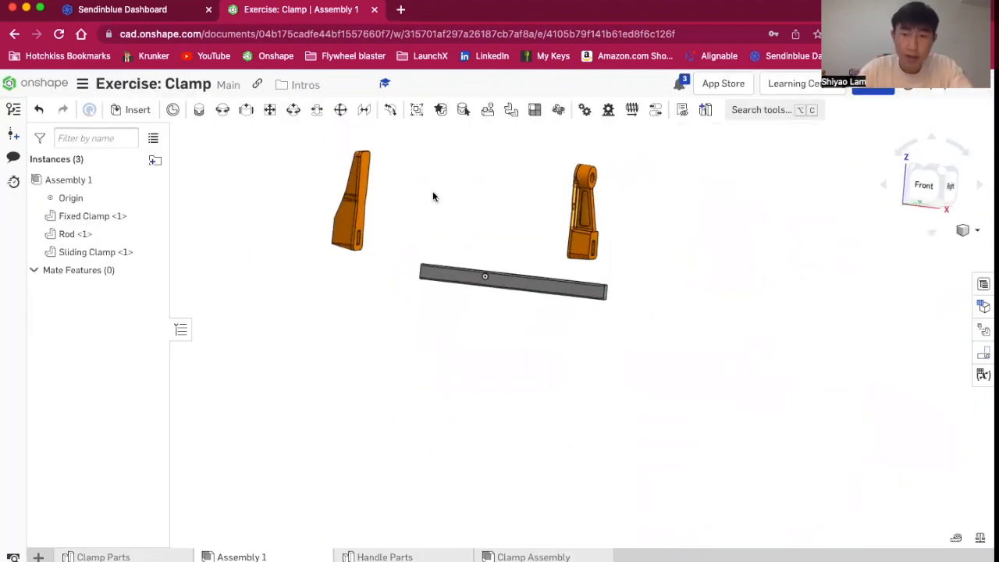
# Start a Fastened mate and pick the mate connector at the centre of the slot face on the fixed clamp
pyautogui.scroll(3, 376, 157)
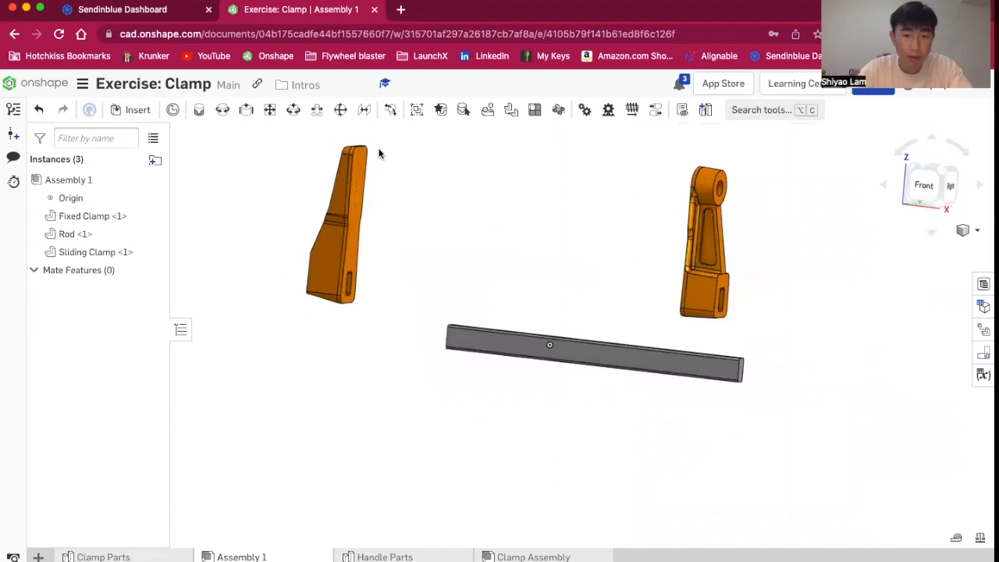
pyautogui.click(194, 111)
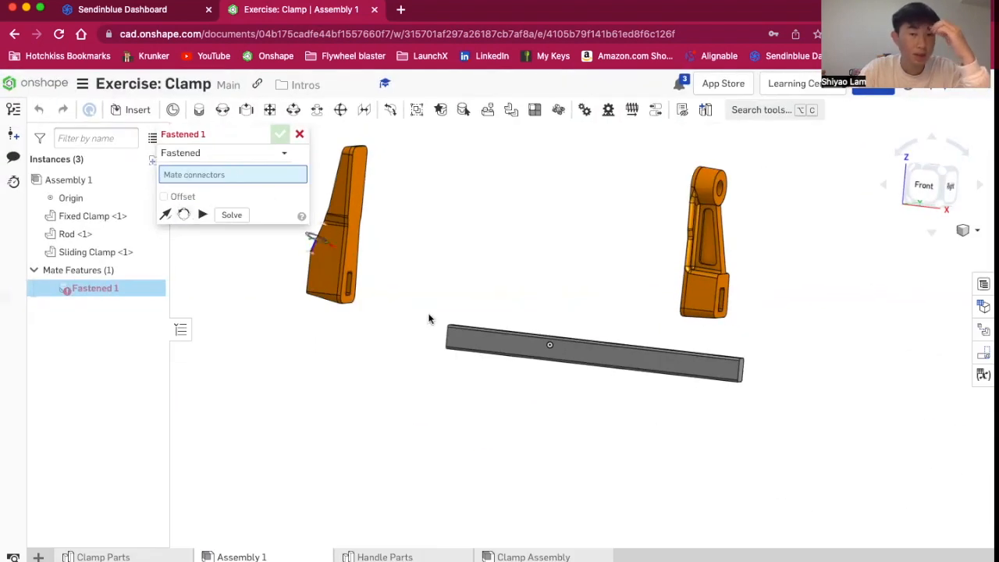
pyautogui.scroll(4, 428, 313)
pyautogui.moveTo(429, 314); pyautogui.dragTo(391, 315, button='right')
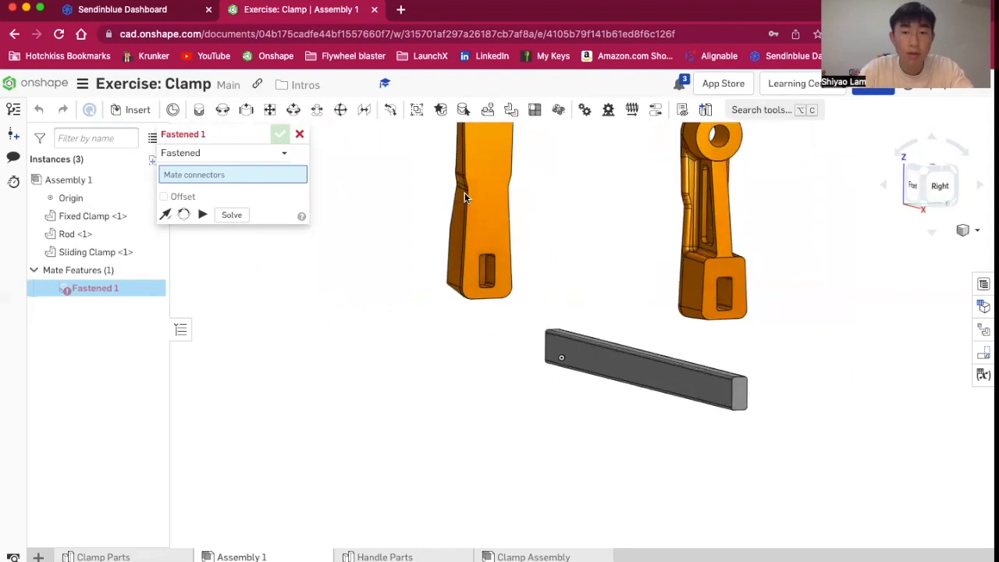
pyautogui.scroll(3, 488, 192)
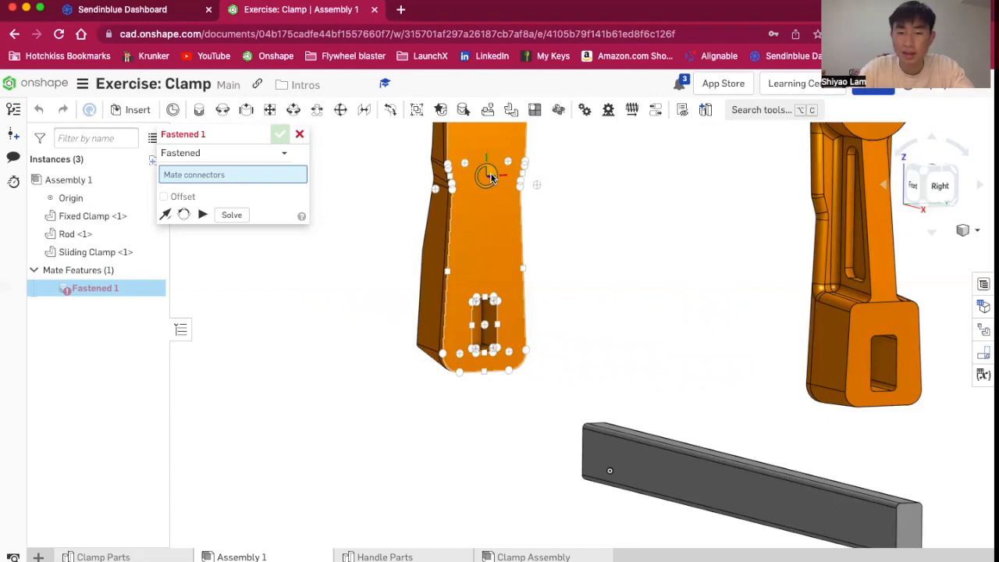
pyautogui.moveTo(540, 450); pyautogui.dragTo(486, 457, button='right')
pyautogui.moveTo(493, 328); pyautogui.dragTo(372, 310, button='right')
pyautogui.scroll(-3, 372, 304)
pyautogui.scroll(5, 436, 195)
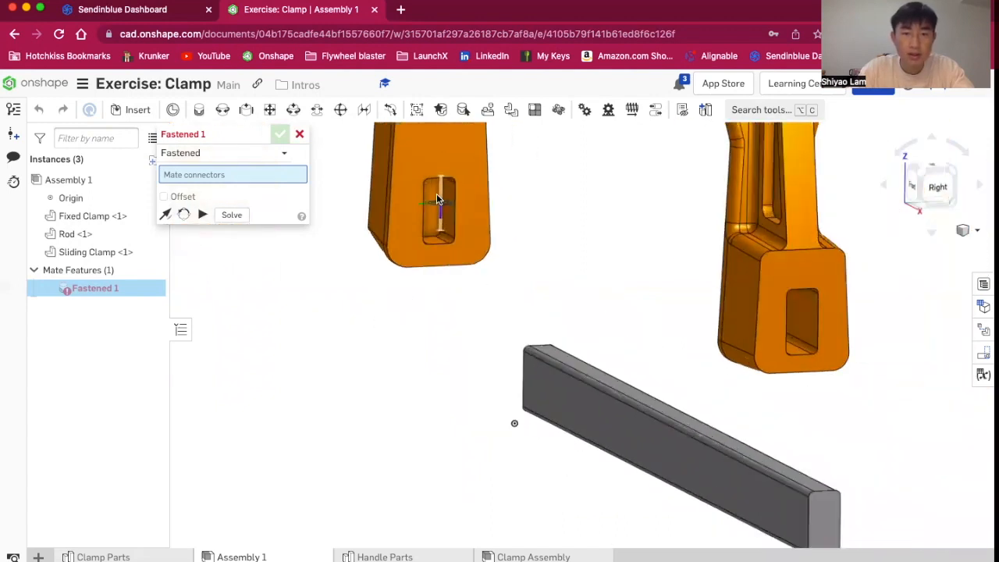
pyautogui.scroll(2, 437, 194)
pyautogui.moveTo(647, 246)
pyautogui.mouseDown(button='right')
pyautogui.moveTo(631, 245)
pyautogui.moveTo(648, 246)
pyautogui.mouseUp(button='right')
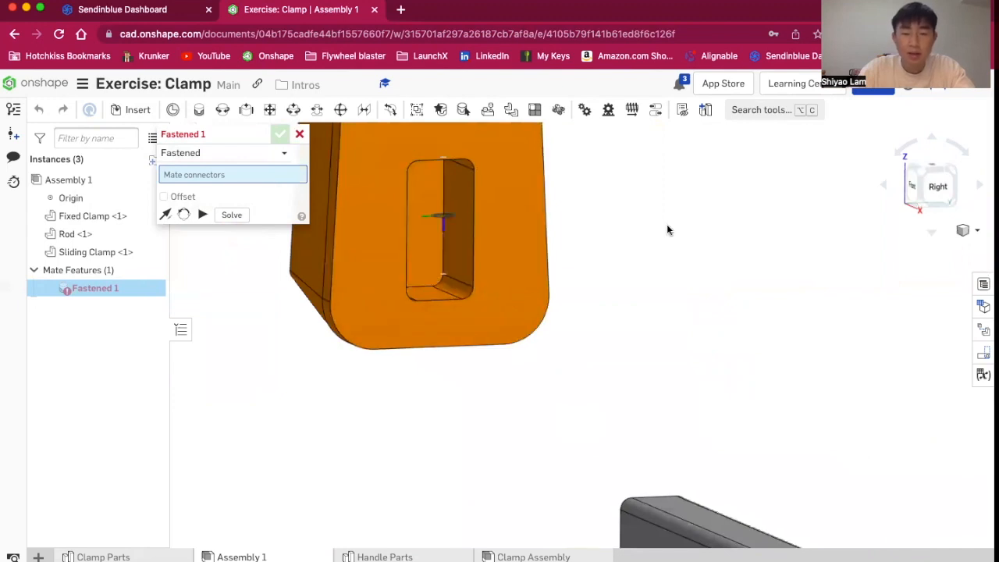
pyautogui.scroll(-3, 666, 224)
pyautogui.scroll(-4, 664, 305)
pyautogui.moveTo(664, 306); pyautogui.dragTo(691, 305, button='right')
pyautogui.scroll(3, 424, 396)
pyautogui.scroll(3, 422, 399)
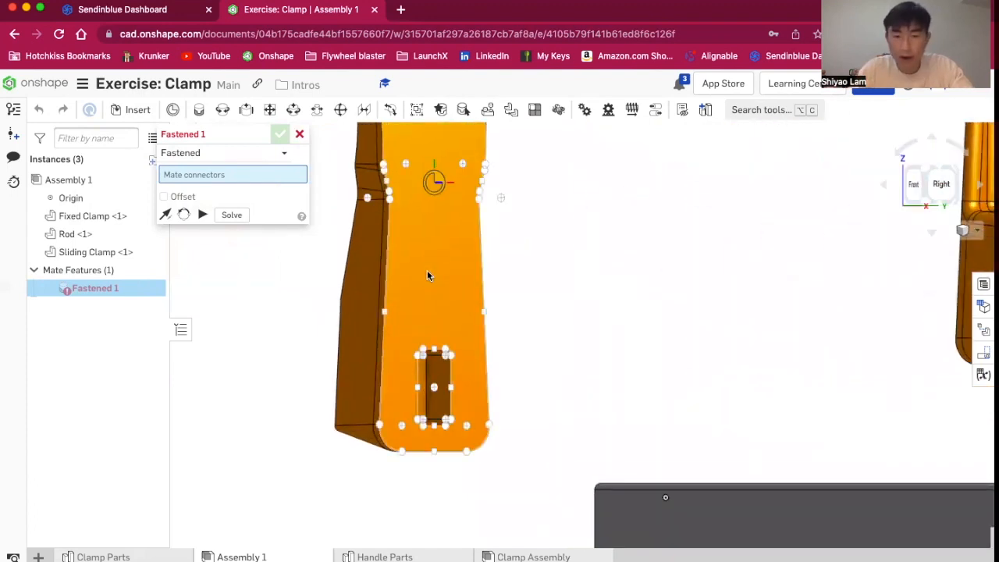
pyautogui.moveTo(530, 363); pyautogui.dragTo(525, 363, button='right')
pyautogui.scroll(3, 466, 430)
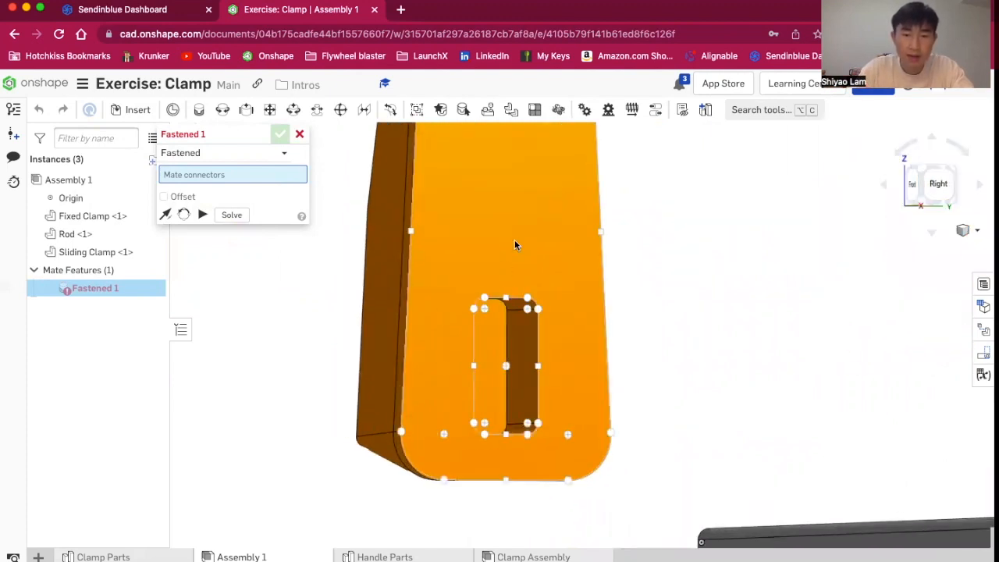
pyautogui.moveTo(522, 239)
pyautogui.mouseDown(button='right')
pyautogui.moveTo(537, 246)
pyautogui.moveTo(517, 244)
pyautogui.moveTo(531, 240)
pyautogui.mouseUp(button='right')
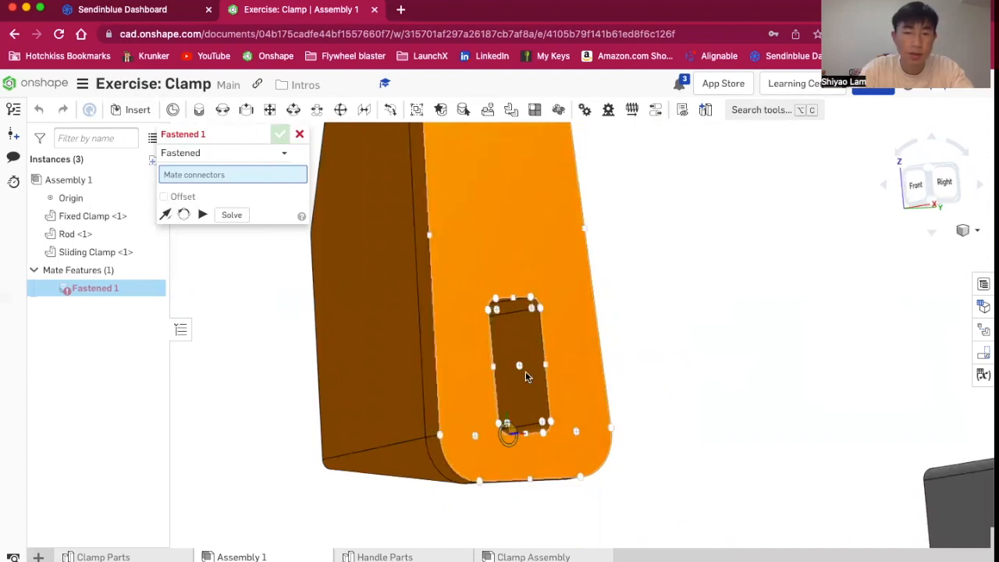
pyautogui.moveTo(653, 410); pyautogui.dragTo(527, 347, button='right')
pyautogui.scroll(-3, 527, 348)
pyautogui.moveTo(727, 314); pyautogui.dragTo(731, 326, button='right')
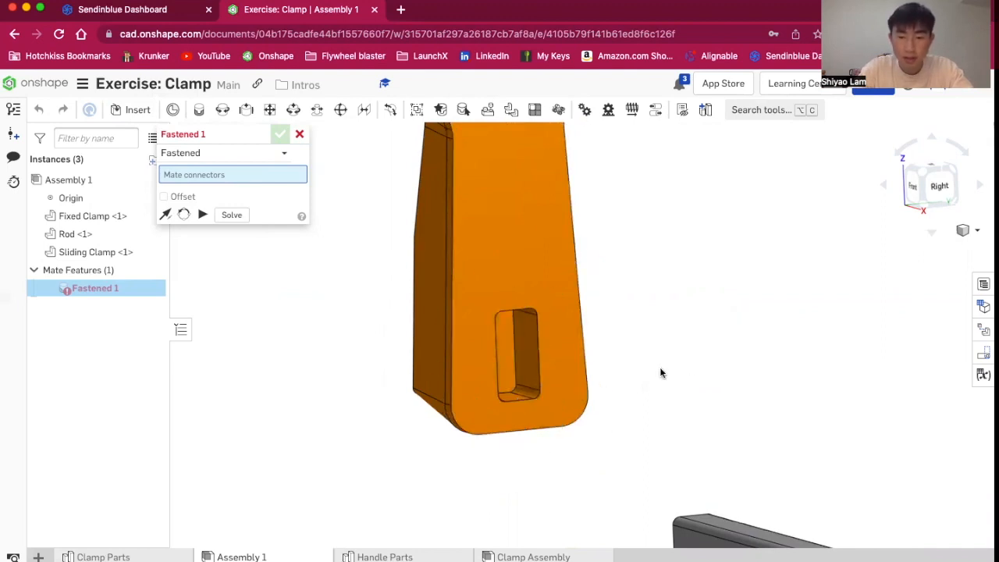
pyautogui.scroll(5, 659, 372)
pyautogui.scroll(2, 660, 369)
pyautogui.moveTo(660, 368)
pyautogui.mouseDown(button='right')
pyautogui.moveTo(642, 369)
pyautogui.moveTo(652, 368)
pyautogui.mouseUp(button='right')
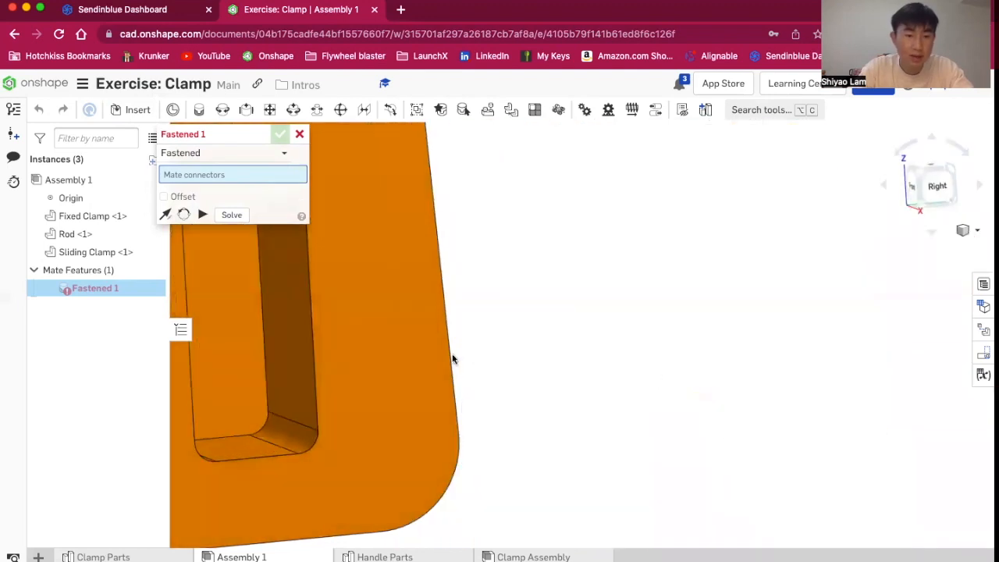
pyautogui.scroll(-2, 386, 354)
pyautogui.scroll(-1, 387, 354)
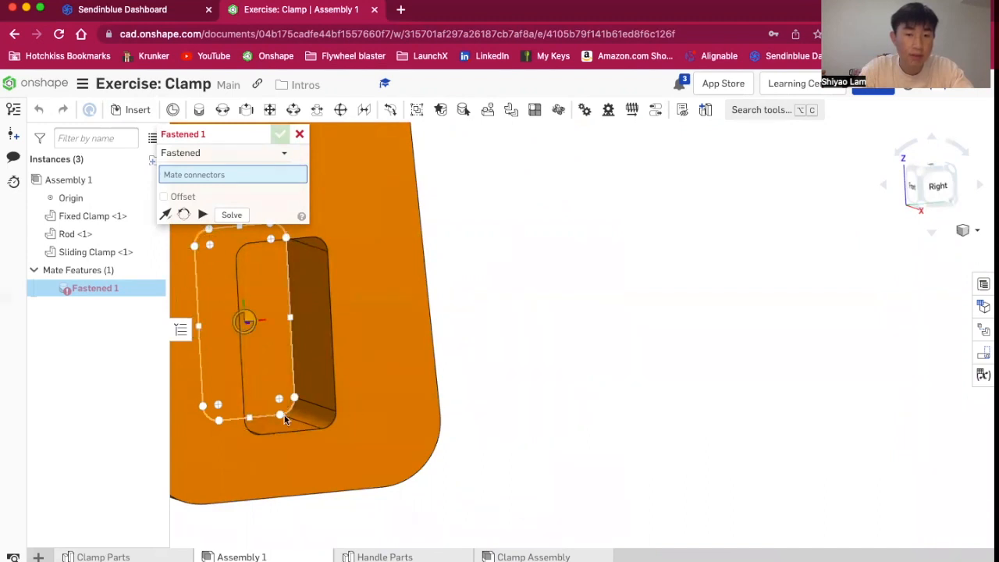
pyautogui.click(245, 322)
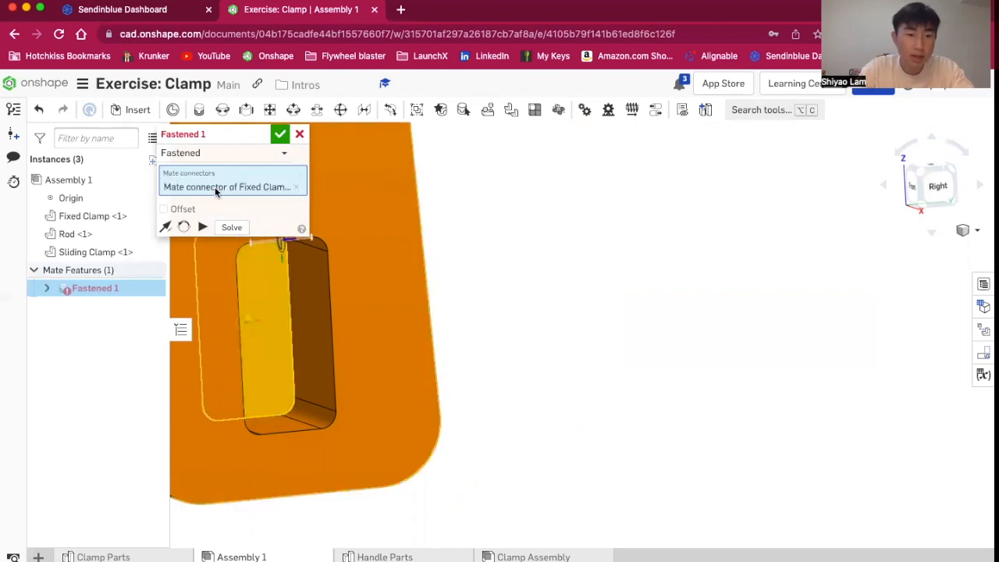
# Pick the mate connector at the centre of the rod's end face as the second mate connector
pyautogui.scroll(-5, 370, 341)
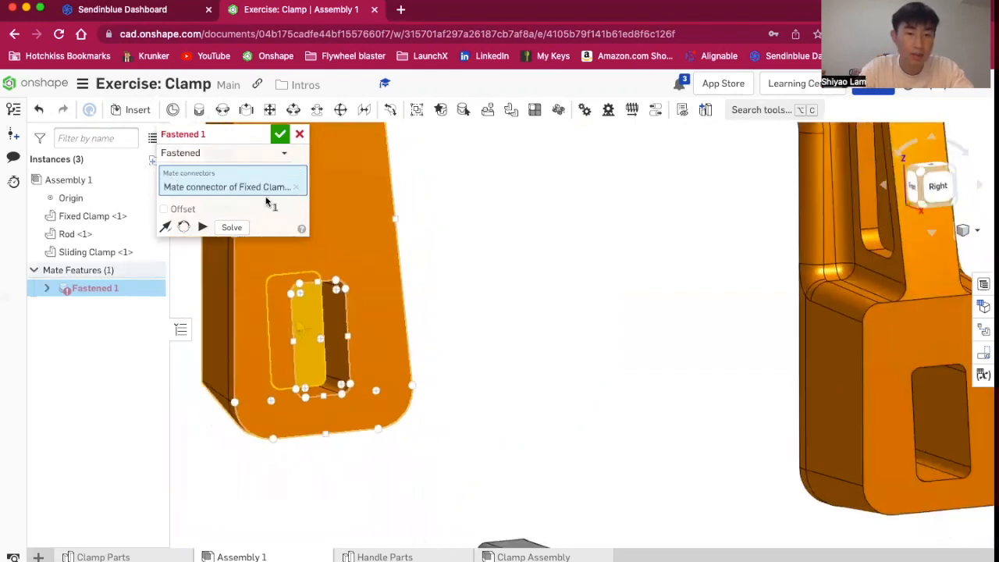
pyautogui.moveTo(599, 352)
pyautogui.mouseDown(button='right')
pyautogui.moveTo(585, 347)
pyautogui.moveTo(598, 351)
pyautogui.mouseUp(button='right')
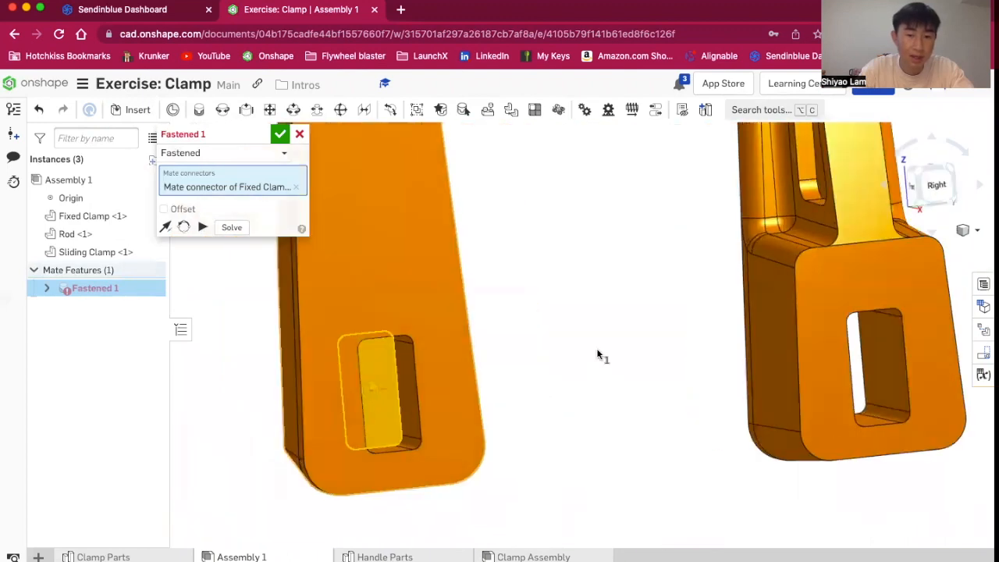
pyautogui.scroll(-3, 641, 444)
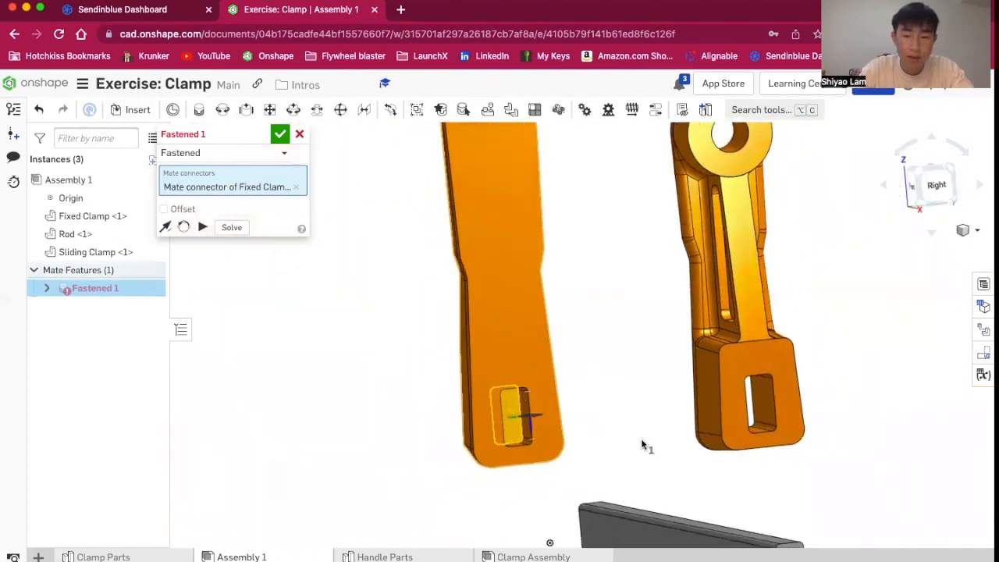
pyautogui.scroll(5, 544, 533)
pyautogui.moveTo(598, 526); pyautogui.dragTo(669, 504, button='right')
pyautogui.scroll(-4, 669, 500)
pyautogui.scroll(5, 700, 536)
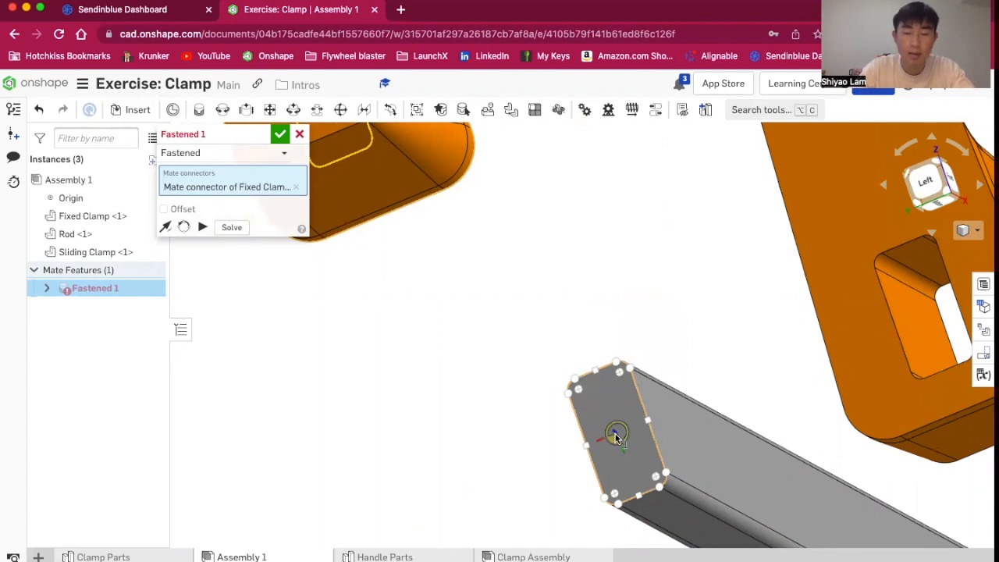
pyautogui.click(615, 436)
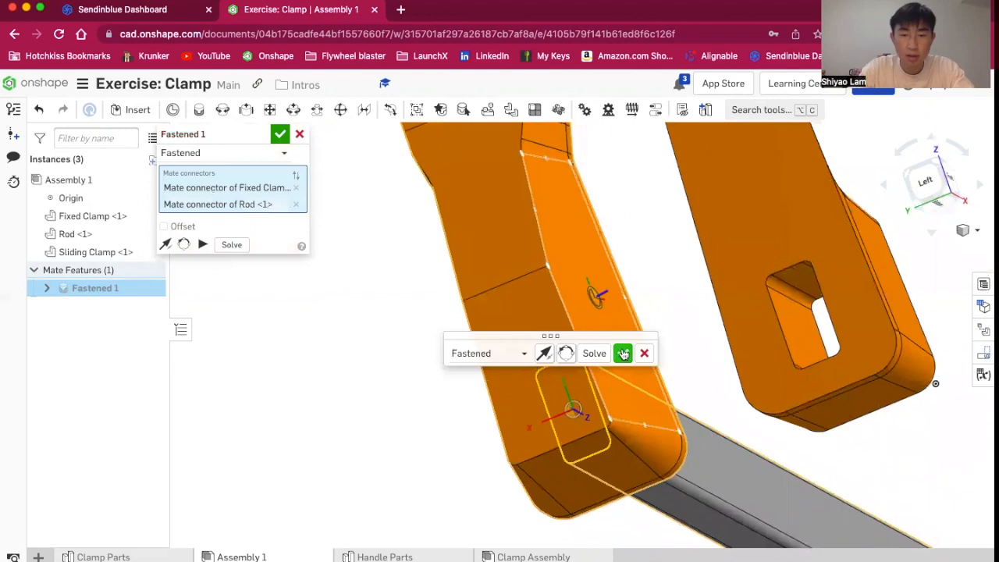
# Try flipping the primary axis of the fastened mate between the fixed clamp and rod
pyautogui.moveTo(705, 302); pyautogui.dragTo(394, 370, button='right')
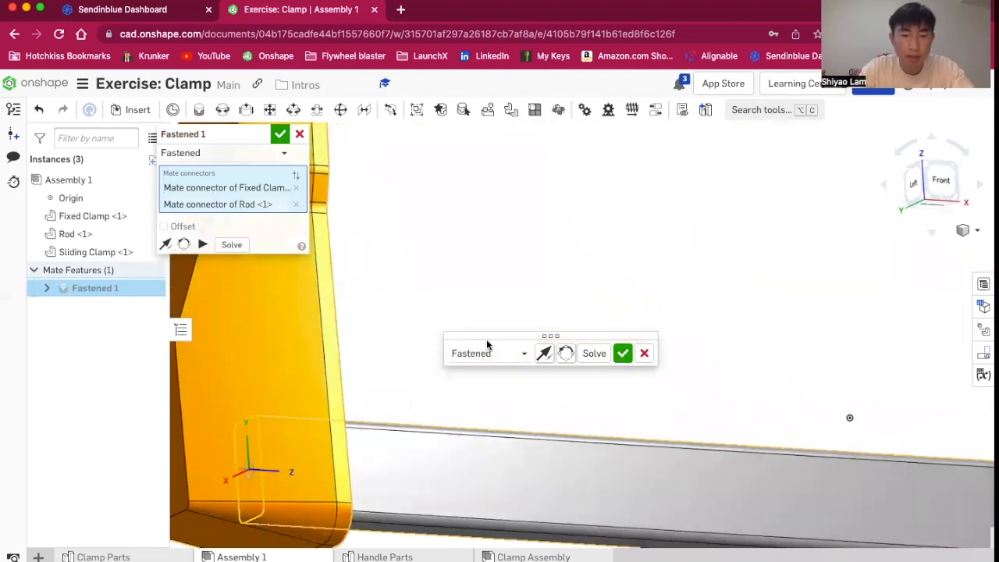
pyautogui.scroll(-3, 511, 389)
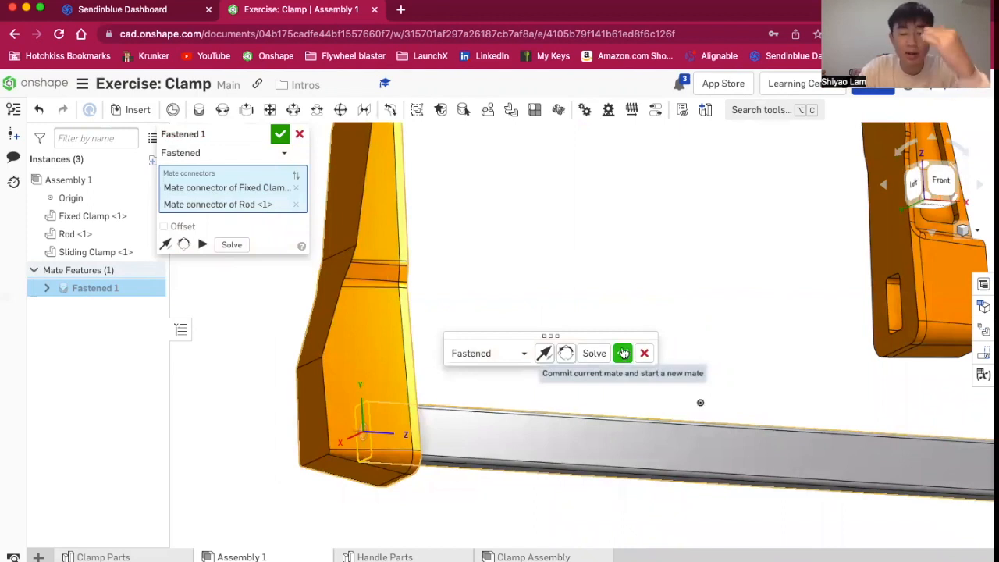
pyautogui.click(548, 355)
pyautogui.click(542, 355)
pyautogui.click(544, 353)
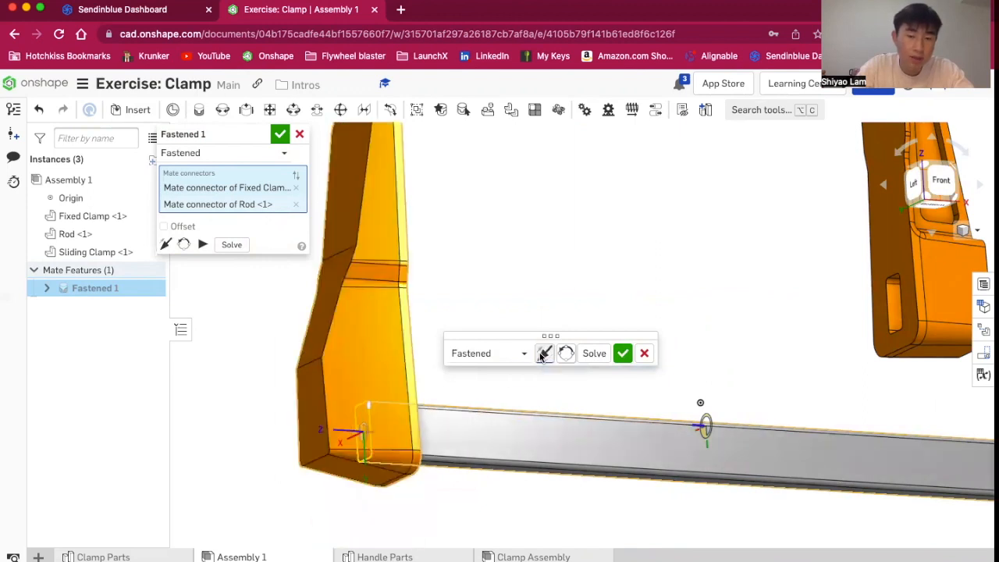
pyautogui.click(543, 354)
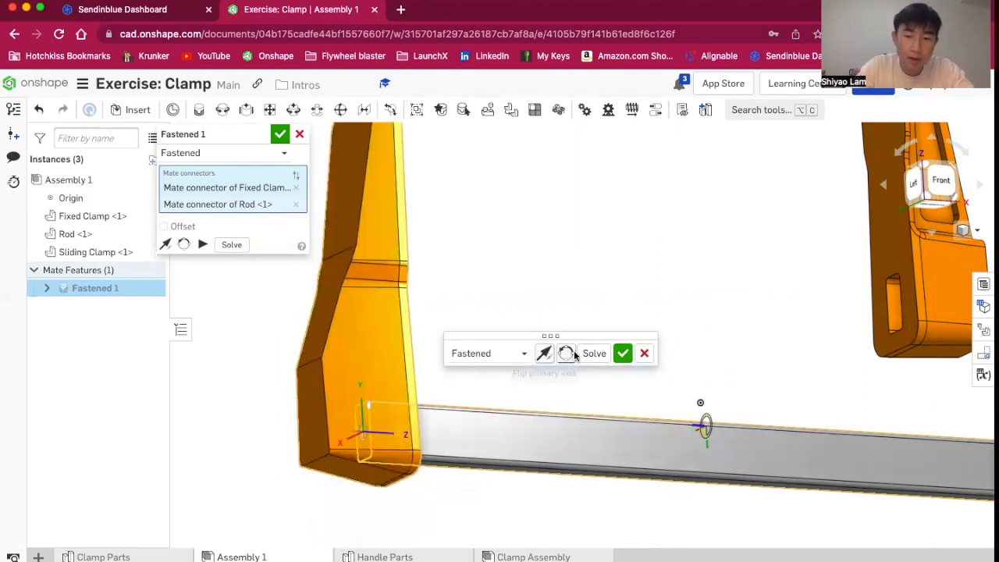
# Try reorienting the mate, then commit the Fastened mate between the fixed clamp and rod and close the new mate
pyautogui.click(567, 354)
pyautogui.click(568, 356)
pyautogui.click(566, 354)
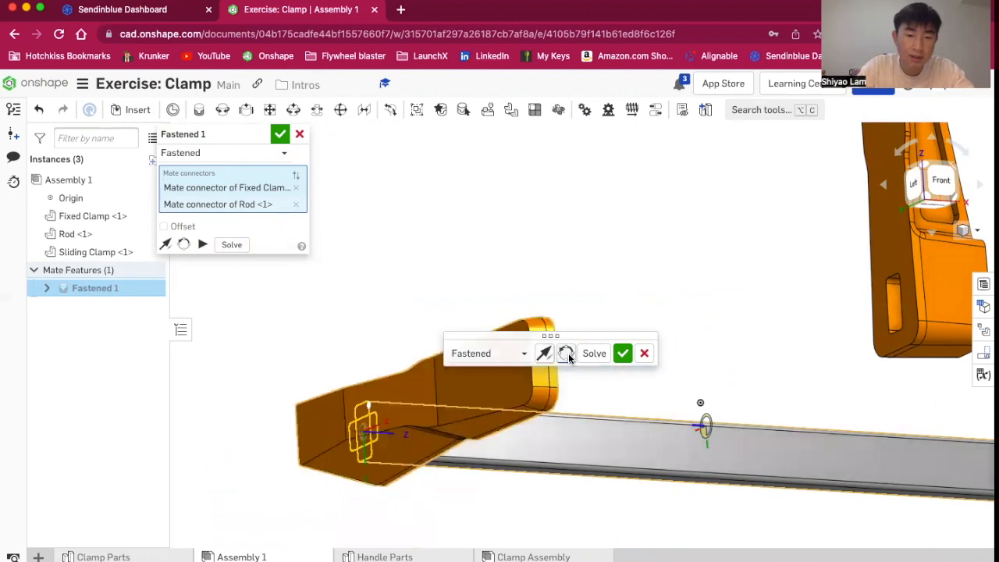
pyautogui.click(567, 353)
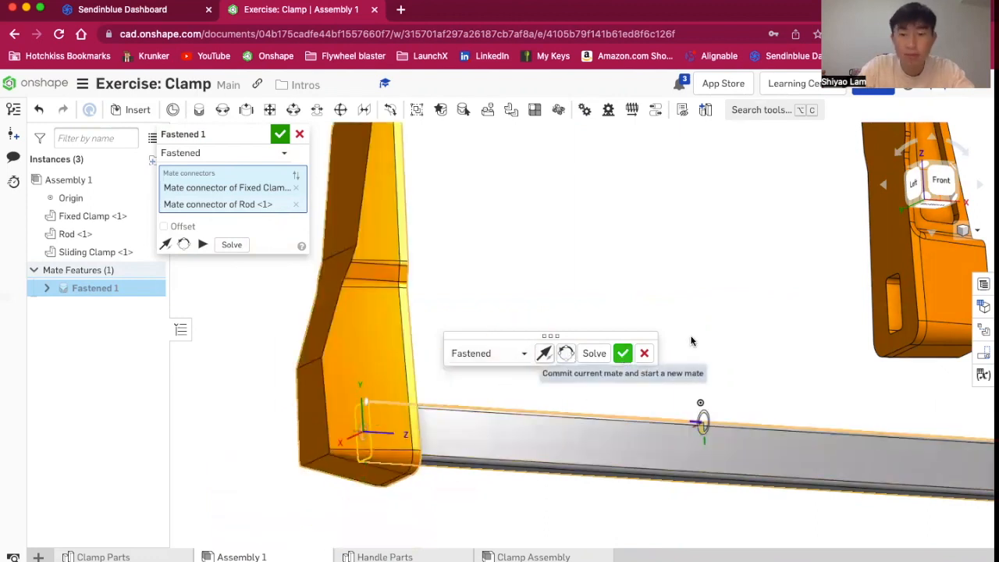
pyautogui.scroll(-5, 691, 336)
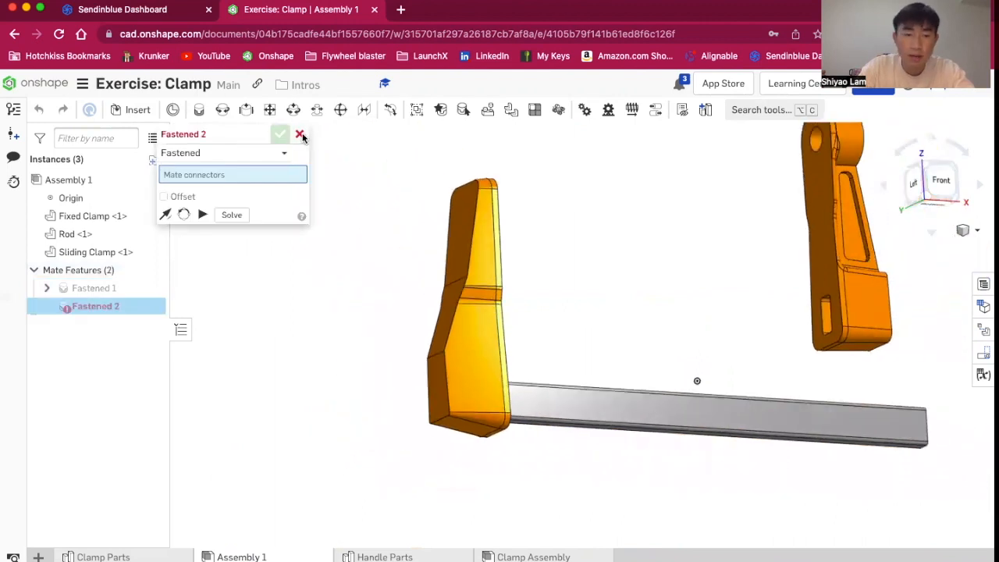
pyautogui.click(301, 134)
# Orbit and switch to the front view to examine how the rod sits against the fixed clamp
pyautogui.moveTo(617, 299); pyautogui.dragTo(555, 348, button='right')
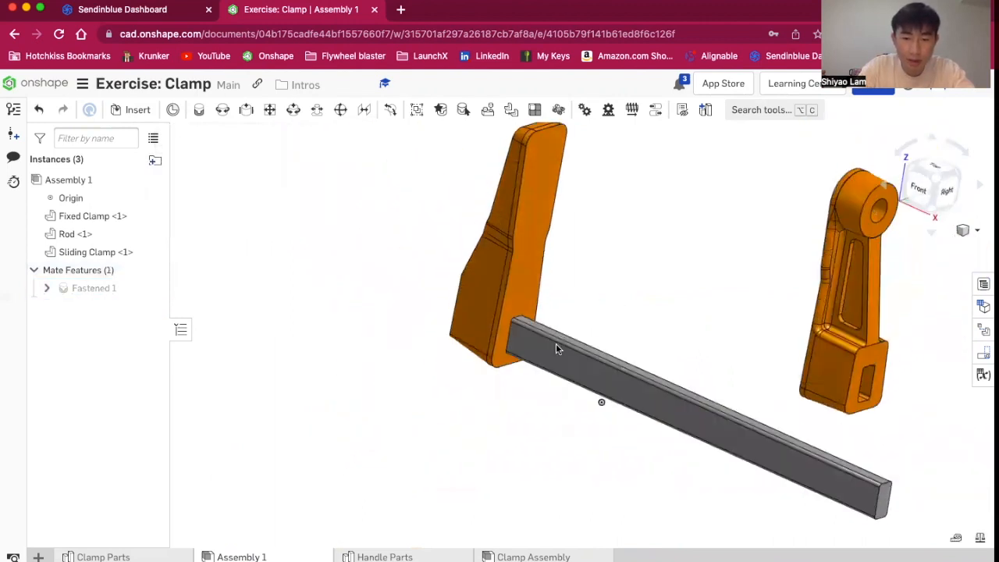
pyautogui.moveTo(634, 372); pyautogui.dragTo(587, 320)
pyautogui.moveTo(541, 169); pyautogui.dragTo(510, 185)
pyautogui.click(922, 188)
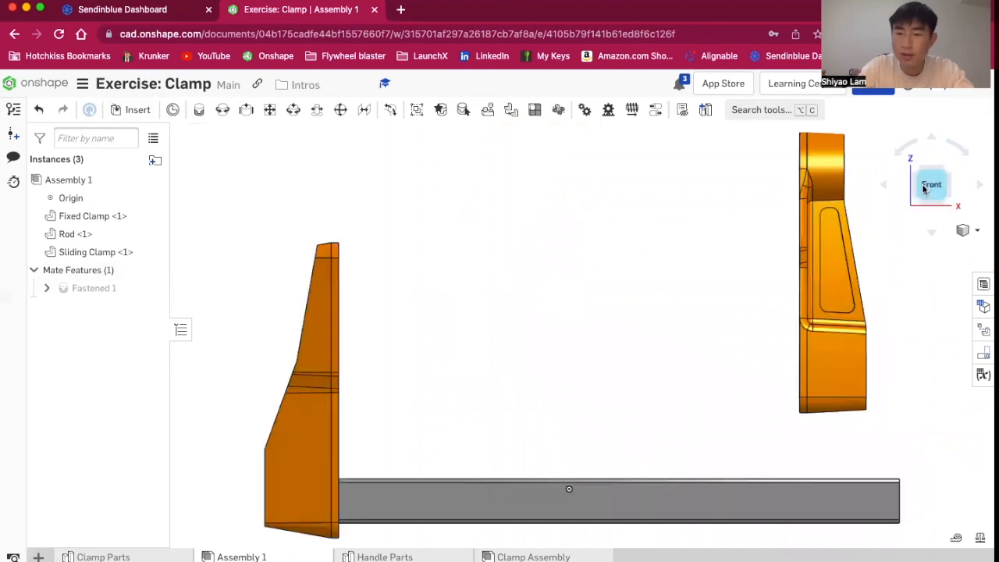
pyautogui.scroll(-3, 614, 406)
pyautogui.scroll(6, 617, 464)
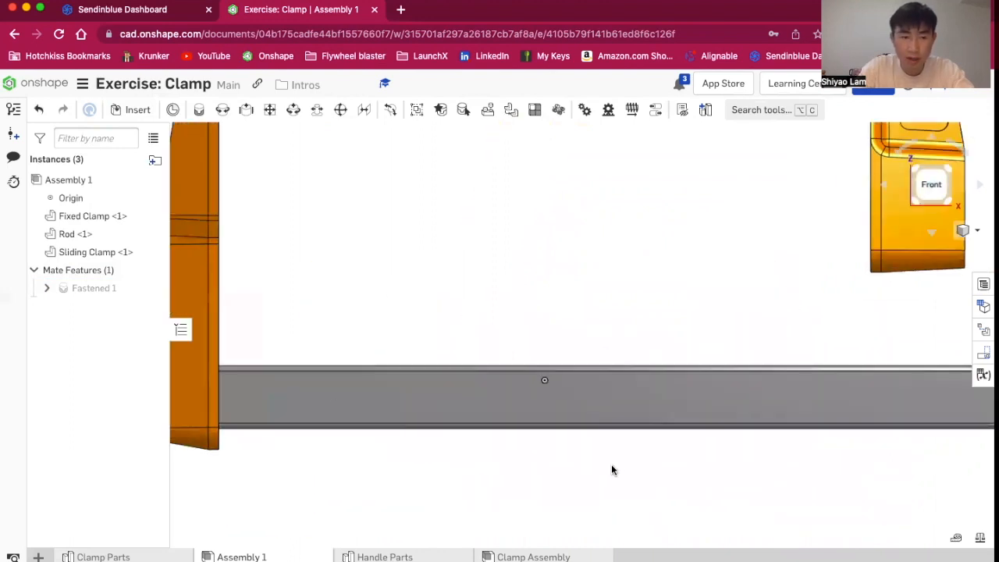
pyautogui.scroll(-5, 329, 388)
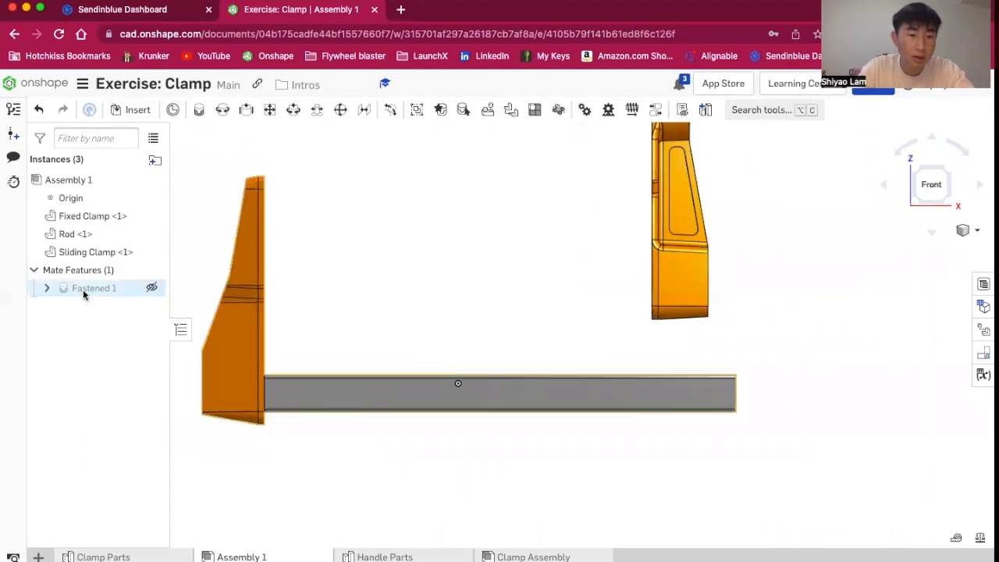
pyautogui.rightClick(82, 289)
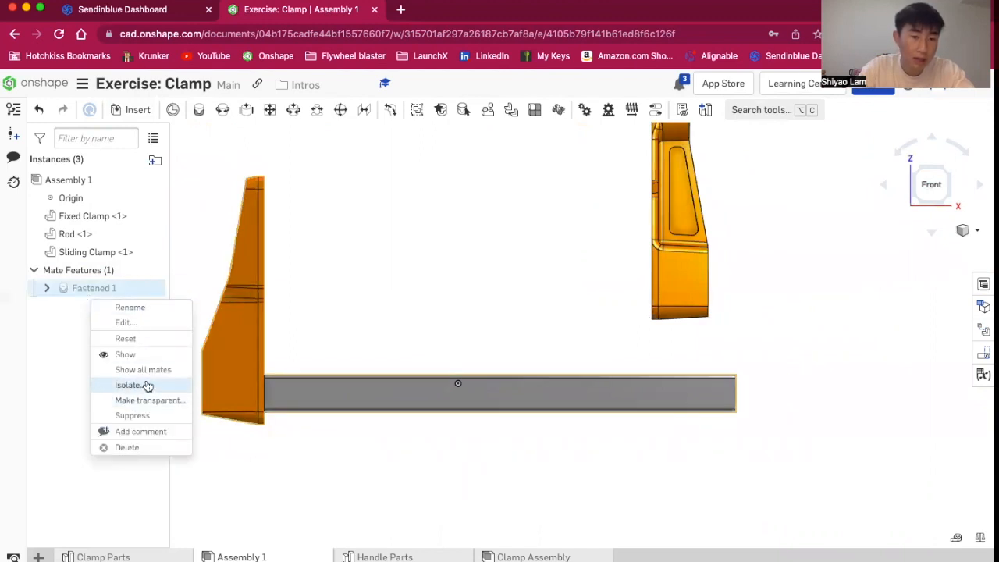
pyautogui.click(368, 323)
# Fix the rod in place in the assembly
pyautogui.scroll(1, 399, 466)
pyautogui.scroll(-3, 398, 465)
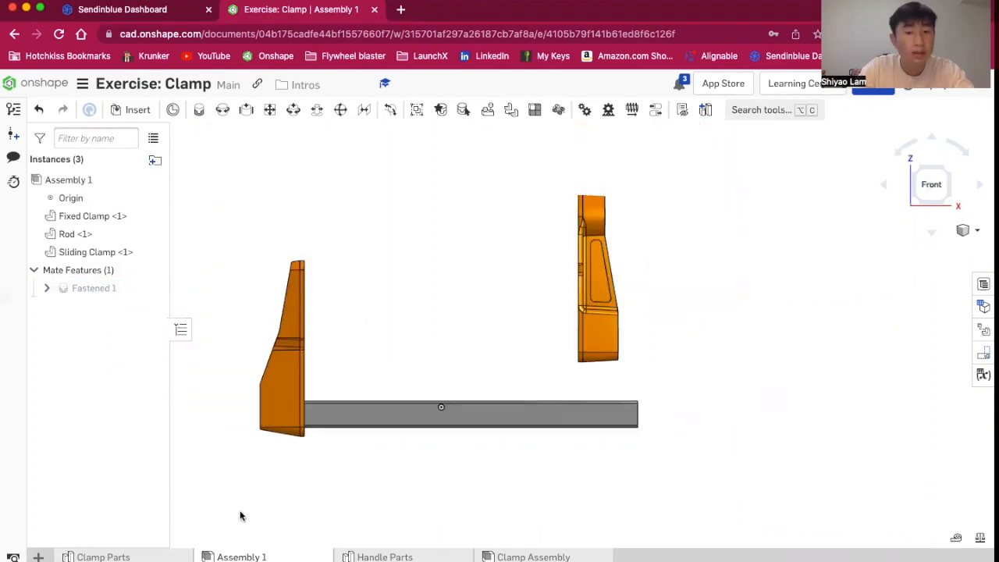
pyautogui.scroll(3, 240, 515)
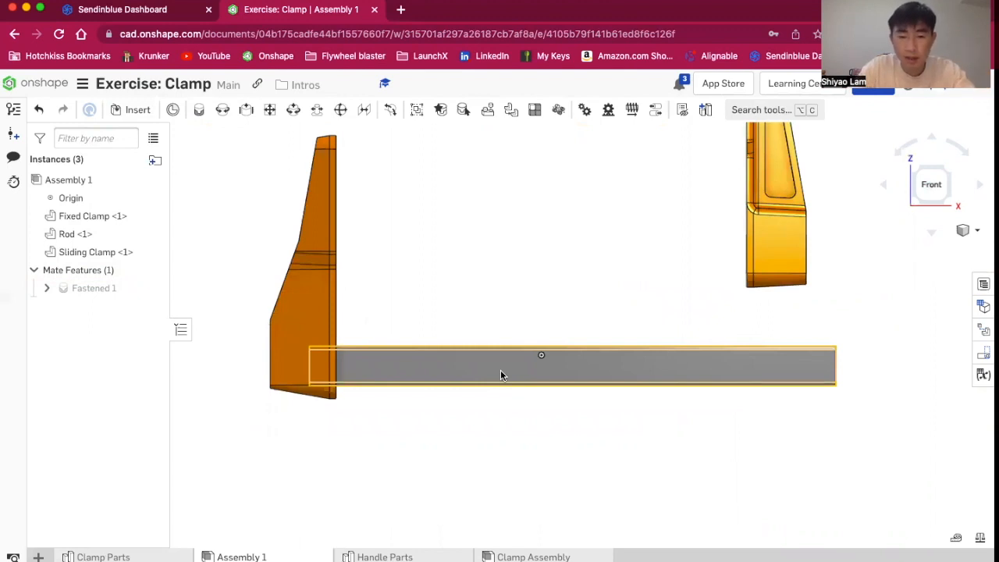
pyautogui.rightClick(500, 370)
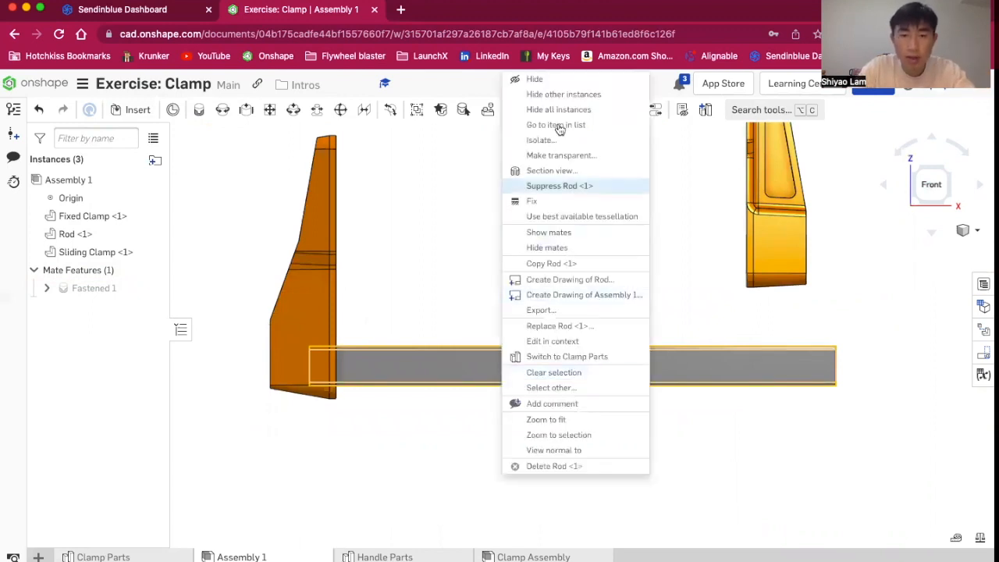
pyautogui.click(532, 202)
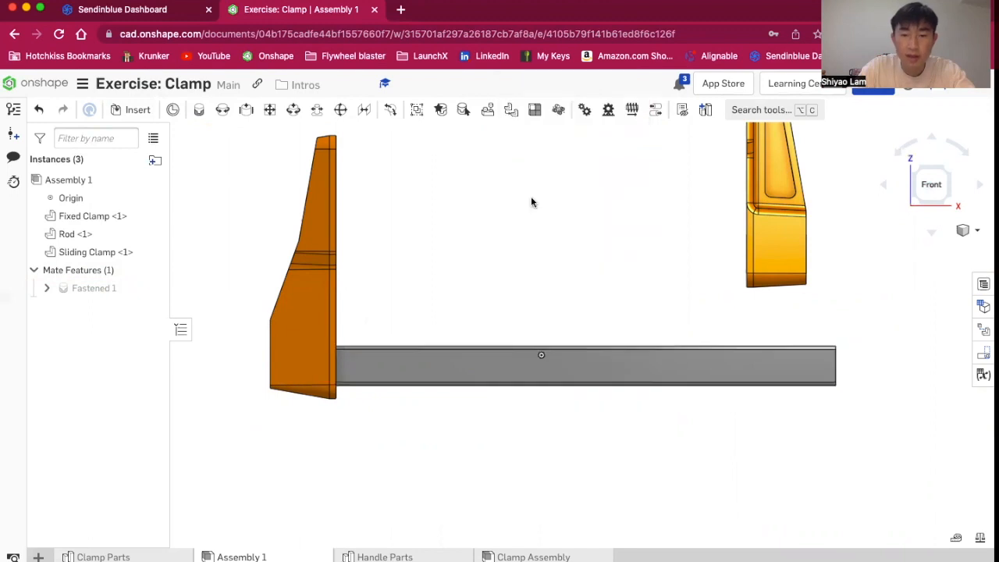
pyautogui.scroll(-3, 648, 346)
pyautogui.moveTo(716, 399); pyautogui.dragTo(707, 428, button='right')
pyautogui.moveTo(613, 340); pyautogui.dragTo(598, 434)
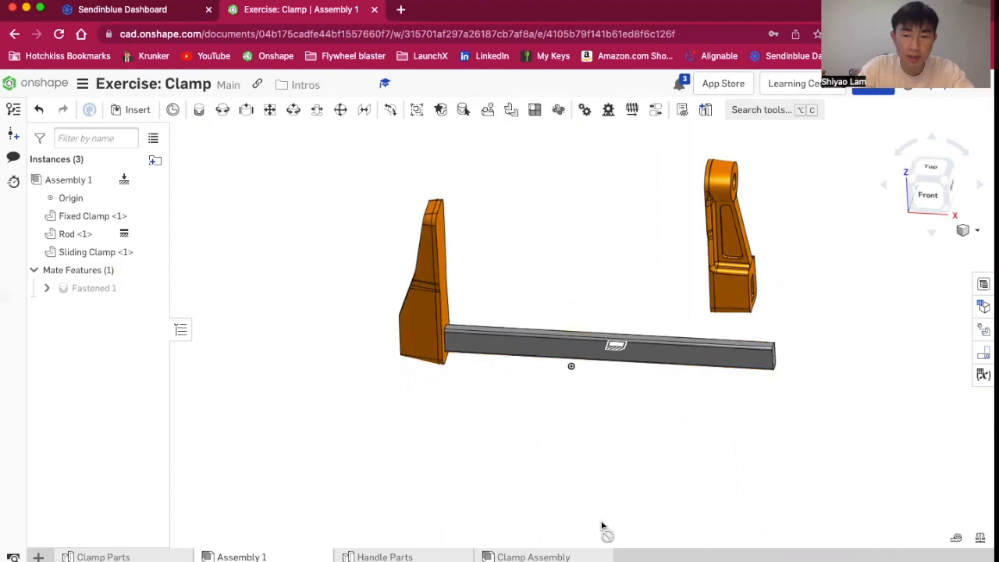
# Orbit and zoom around the assembly to examine where the sliding clamp sits relative to the rod
pyautogui.moveTo(685, 408); pyautogui.dragTo(679, 452, button='right')
pyautogui.moveTo(629, 286)
pyautogui.mouseDown()
pyautogui.moveTo(586, 303)
pyautogui.moveTo(615, 276)
pyautogui.mouseUp()
pyautogui.moveTo(724, 351); pyautogui.dragTo(673, 361)
pyautogui.moveTo(657, 415); pyautogui.dragTo(673, 336, button='right')
pyautogui.click(934, 187)
pyautogui.scroll(3, 598, 252)
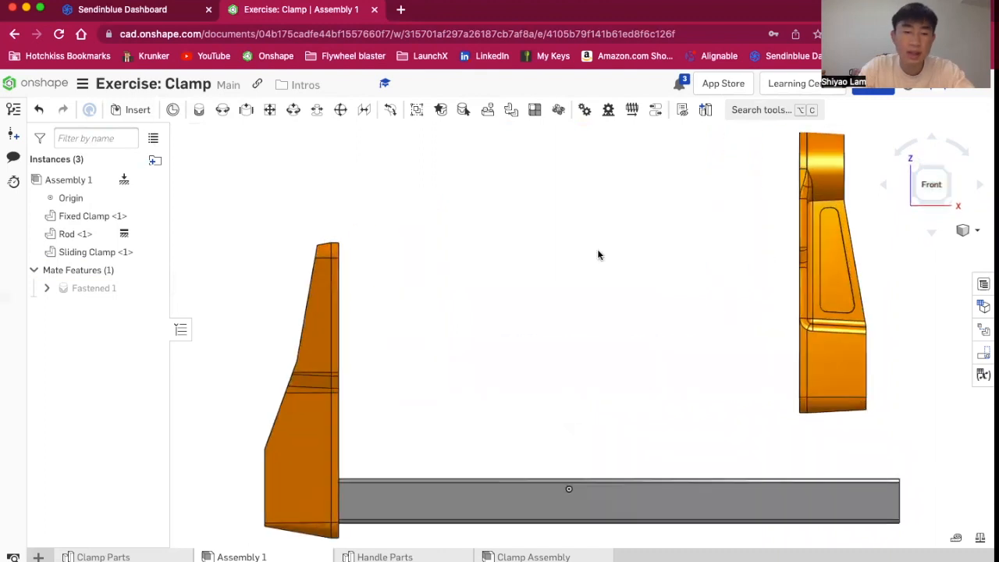
pyautogui.scroll(-5, 598, 252)
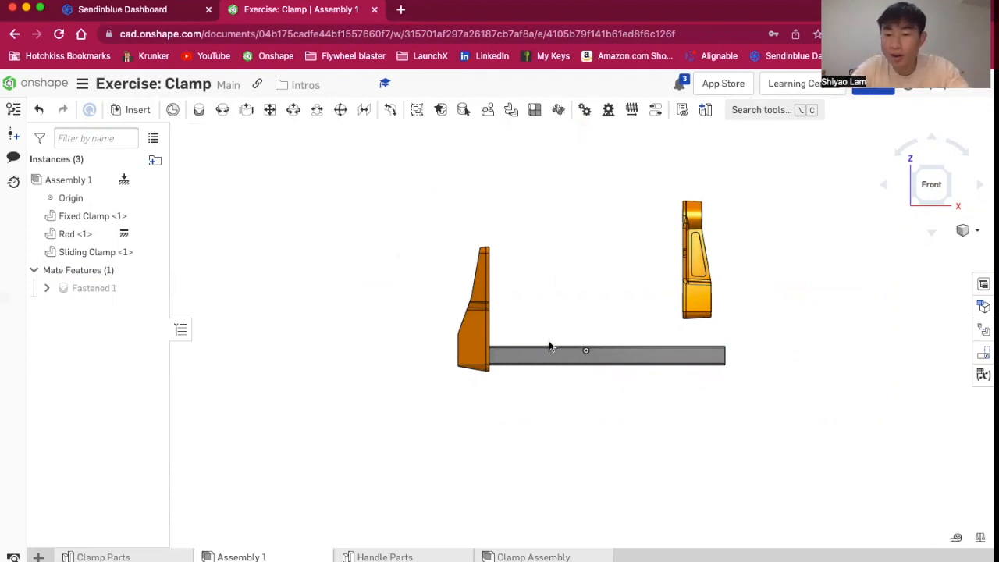
pyautogui.scroll(3, 549, 346)
pyautogui.scroll(-2, 549, 346)
pyautogui.scroll(2, 836, 352)
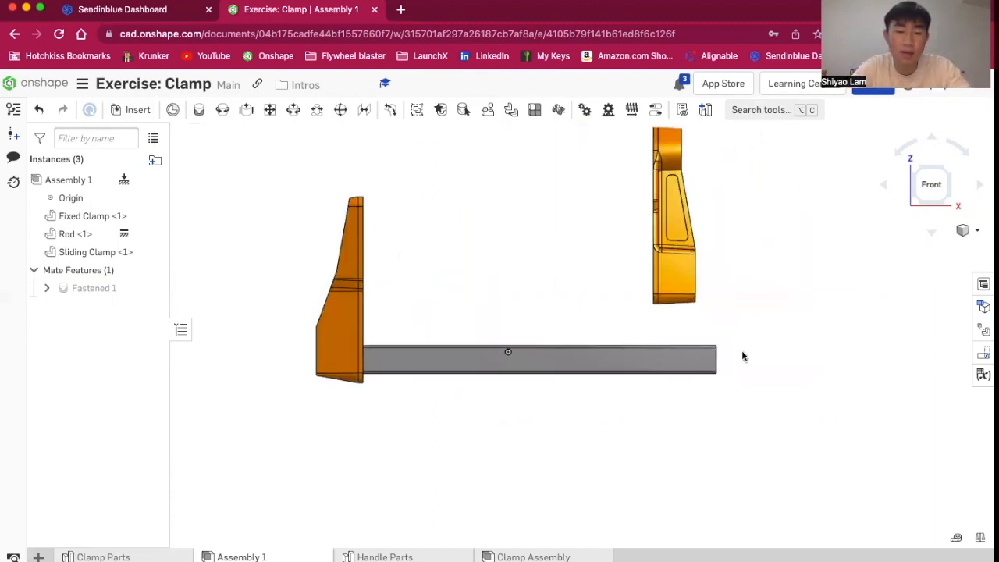
pyautogui.scroll(3, 566, 343)
pyautogui.scroll(-3, 567, 346)
pyautogui.moveTo(497, 235)
pyautogui.mouseDown(button='right')
pyautogui.moveTo(554, 256)
pyautogui.moveTo(515, 254)
pyautogui.moveTo(497, 234)
pyautogui.mouseUp(button='right')
pyautogui.scroll(4, 664, 242)
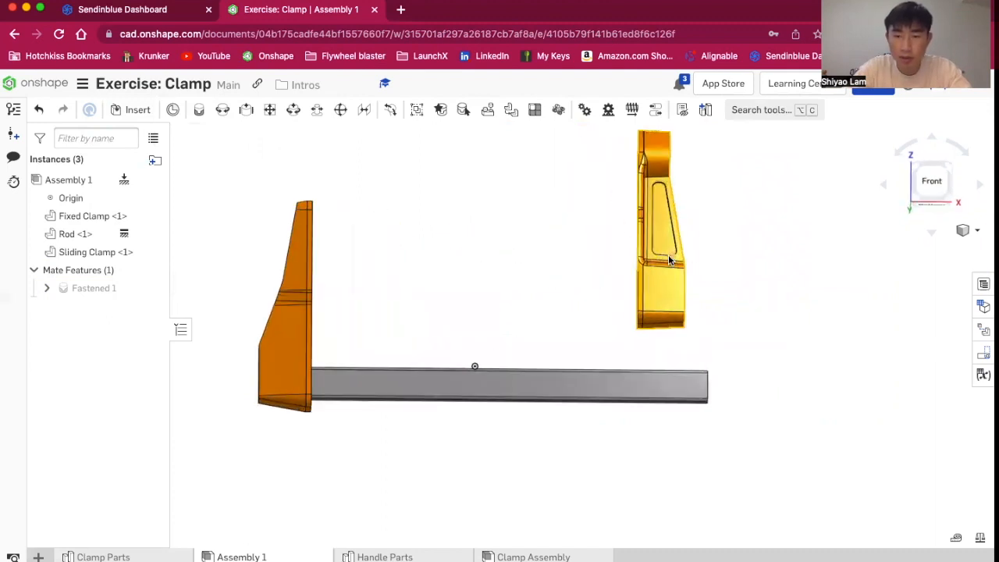
pyautogui.scroll(-5, 672, 314)
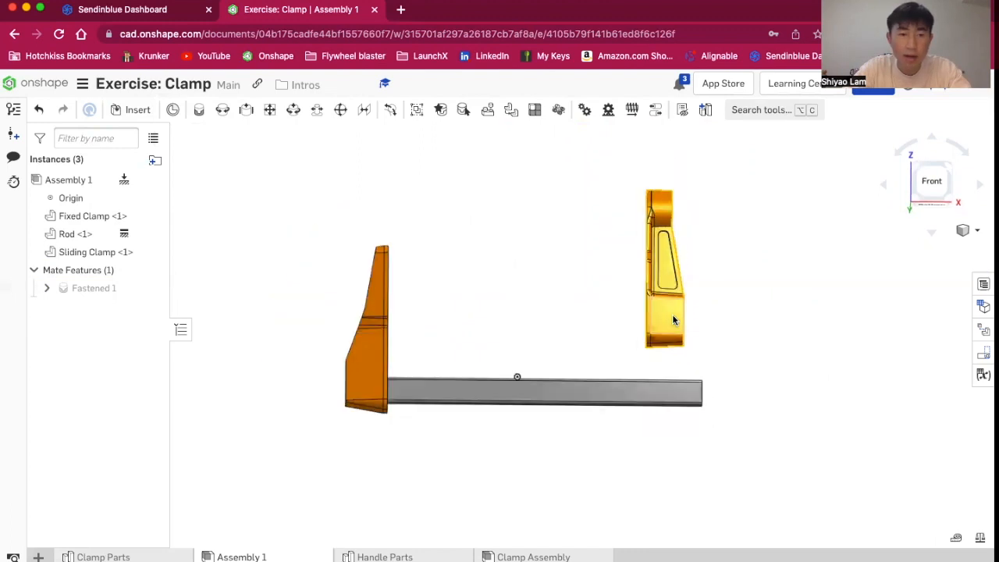
pyautogui.moveTo(552, 239)
pyautogui.mouseDown(button='right')
pyautogui.moveTo(571, 269)
pyautogui.moveTo(562, 274)
pyautogui.moveTo(520, 239)
pyautogui.moveTo(537, 228)
pyautogui.moveTo(543, 240)
pyautogui.mouseUp(button='right')
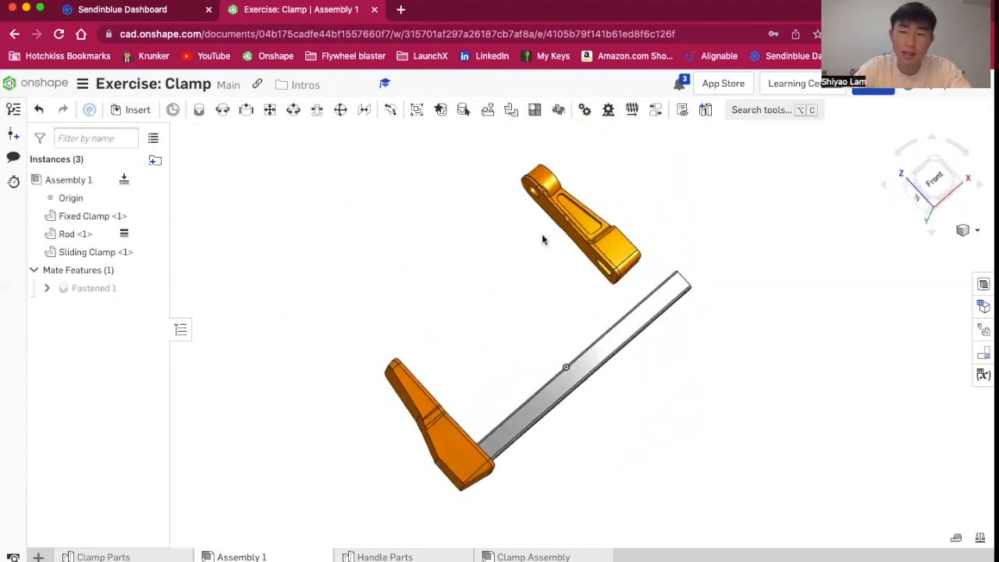
pyautogui.click(937, 181)
pyautogui.scroll(5, 857, 279)
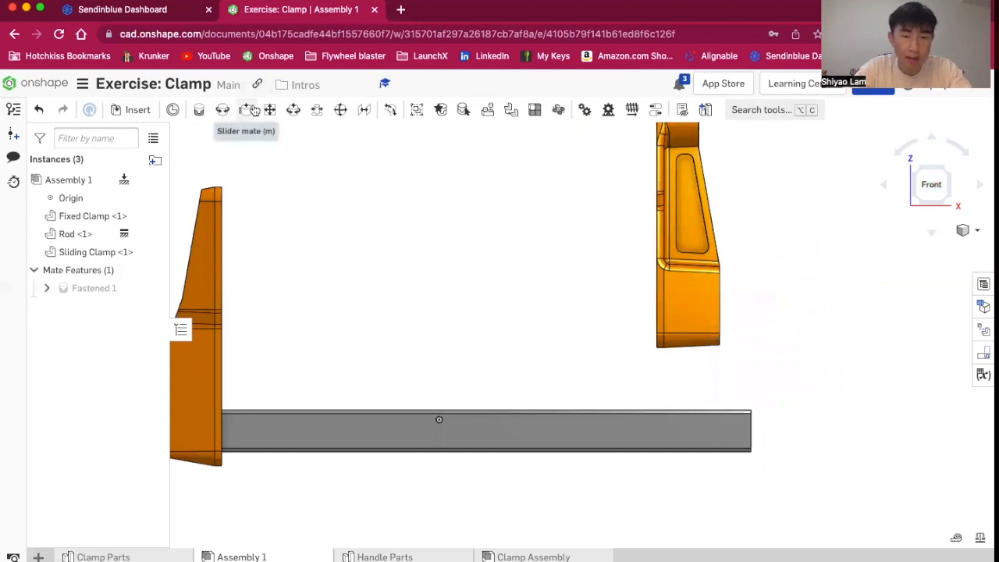
# Create a Slider mate between the sliding clamp's slot mate connector and the rod's end mate connector
pyautogui.click(246, 110)
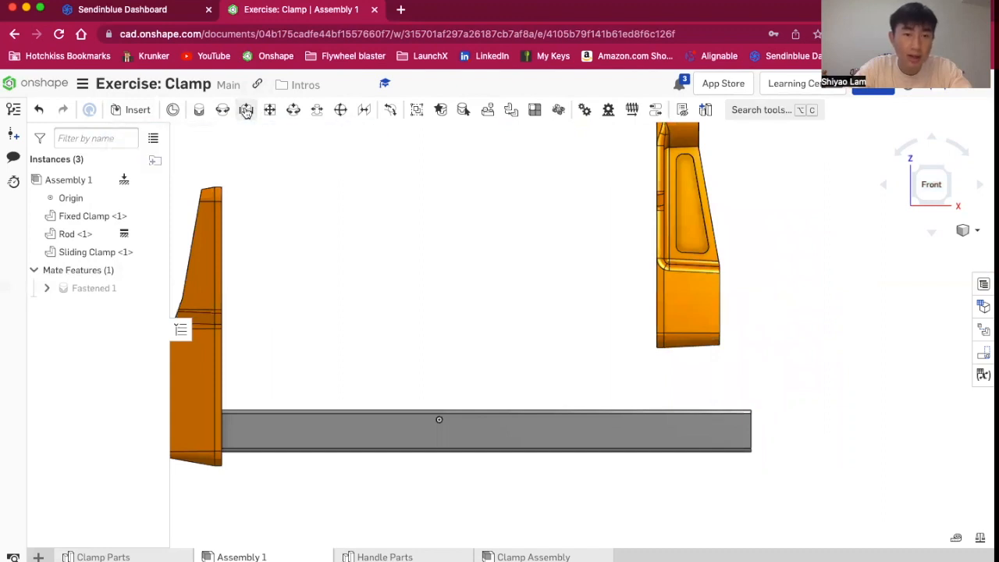
pyautogui.moveTo(529, 289); pyautogui.dragTo(568, 292, button='right')
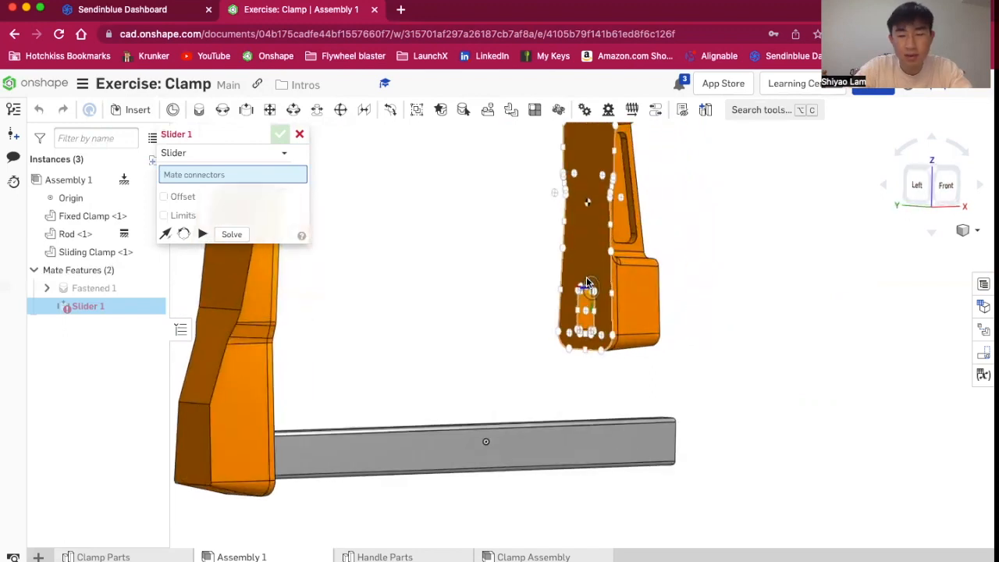
pyautogui.scroll(5, 587, 283)
pyautogui.scroll(-4, 663, 272)
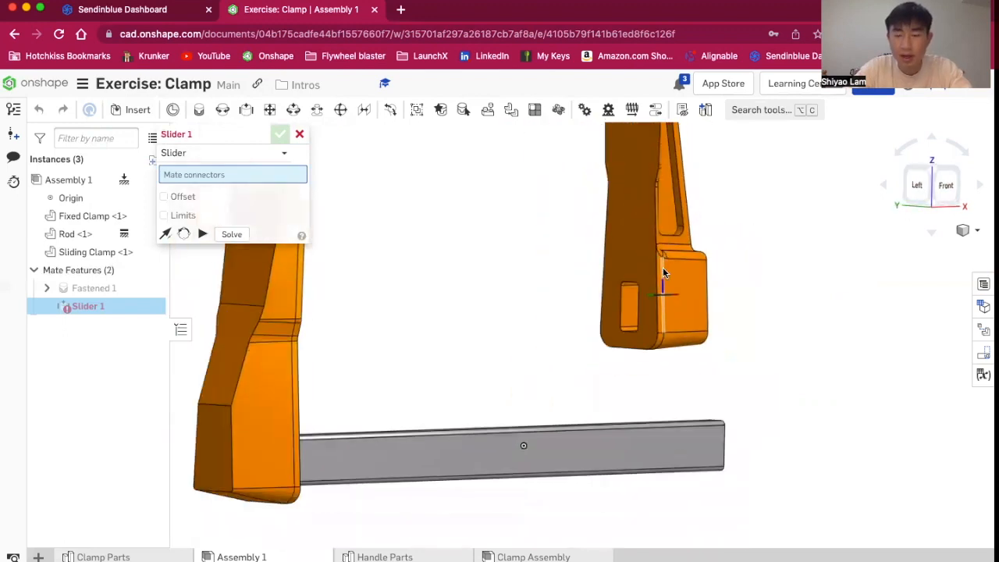
pyautogui.scroll(-3, 662, 272)
pyautogui.moveTo(796, 289)
pyautogui.mouseDown(button='right')
pyautogui.moveTo(838, 297)
pyautogui.moveTo(813, 288)
pyautogui.mouseUp(button='right')
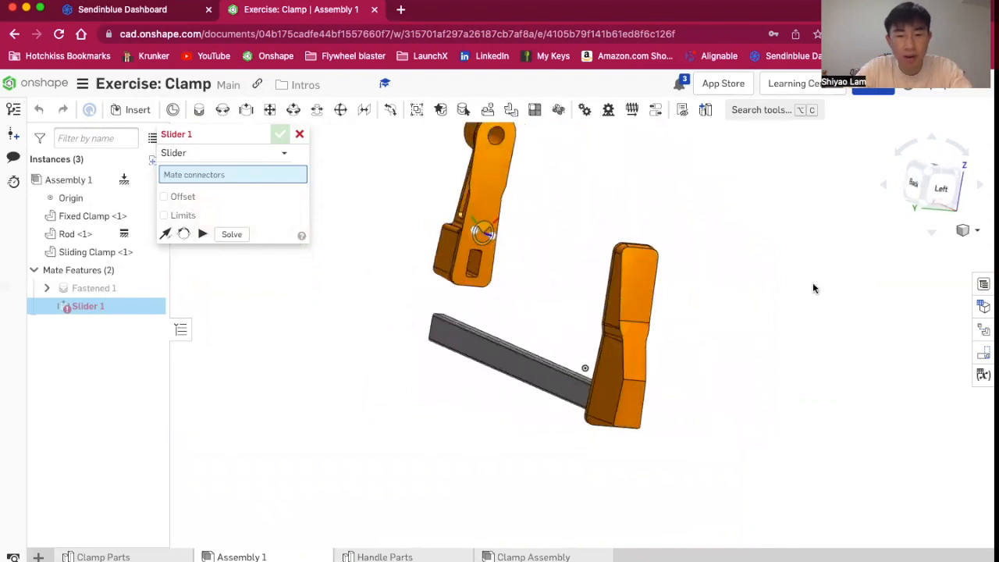
pyautogui.scroll(4, 372, 265)
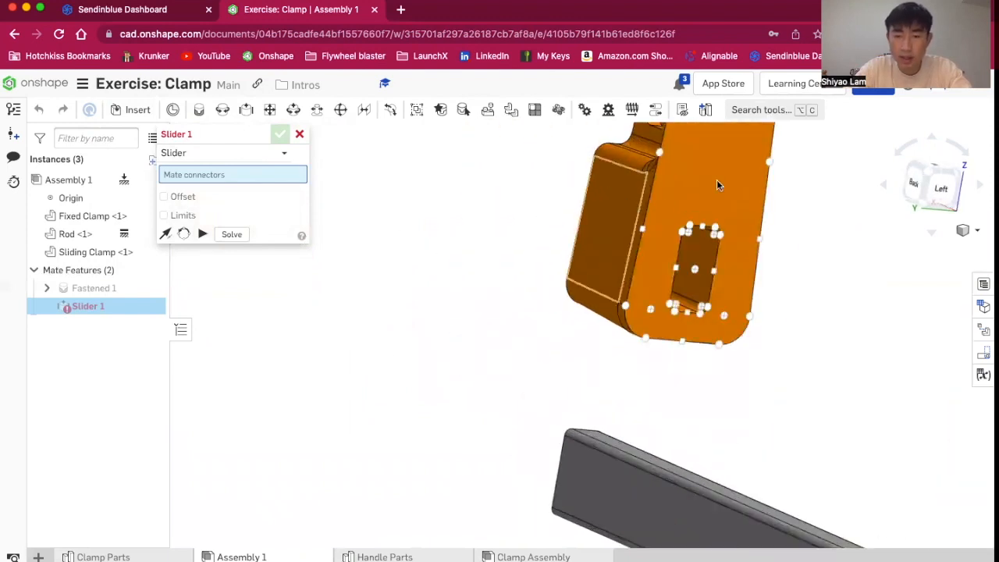
pyautogui.click(694, 271)
pyautogui.moveTo(454, 408); pyautogui.dragTo(589, 345, button='right')
pyautogui.scroll(5, 749, 383)
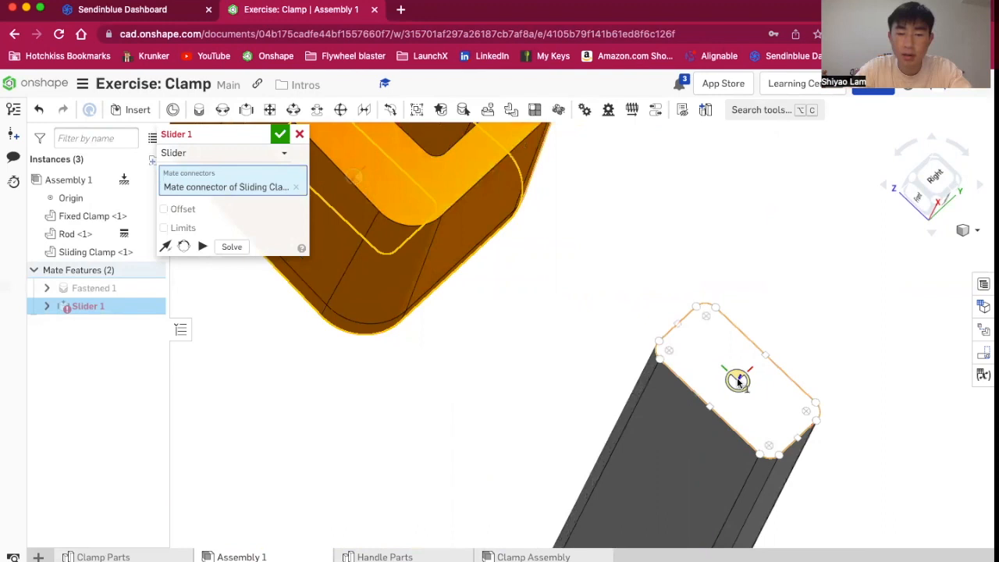
pyautogui.click(739, 382)
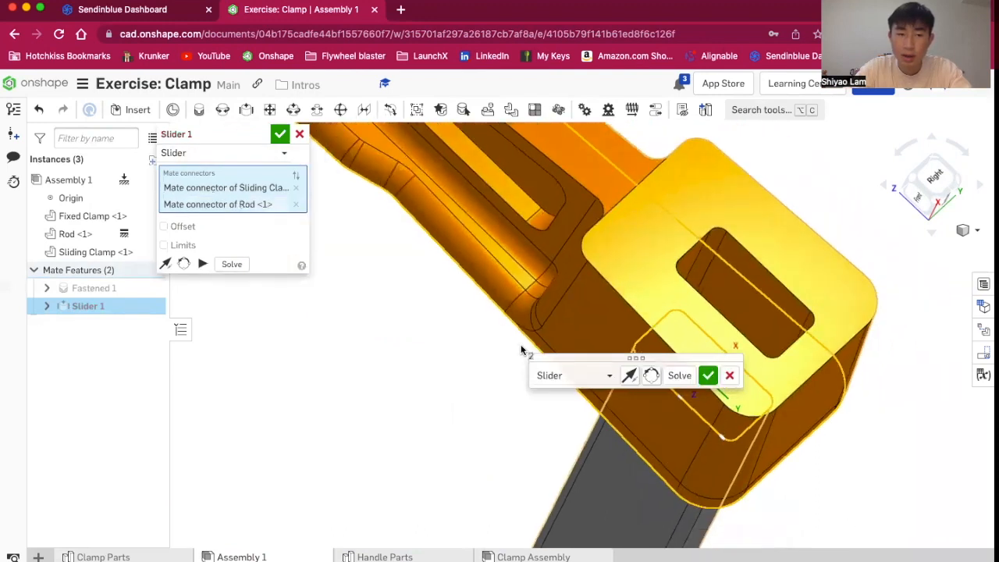
pyautogui.click(708, 375)
pyautogui.press('m')
pyautogui.scroll(-3, 289, 388)
pyautogui.click(299, 134)
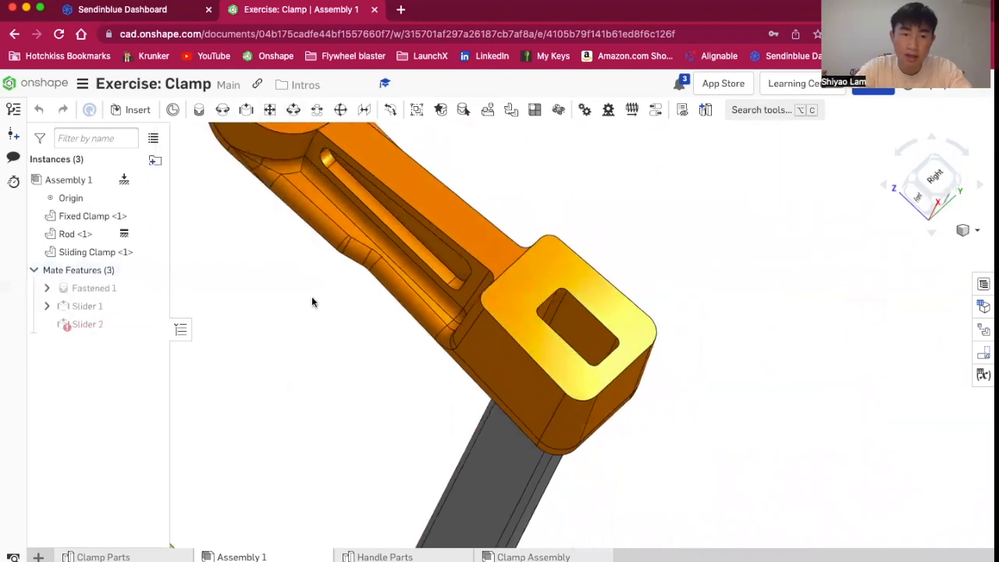
# Drag the sliding clamp along the rod to test the slider mate's motion
pyautogui.click(914, 199)
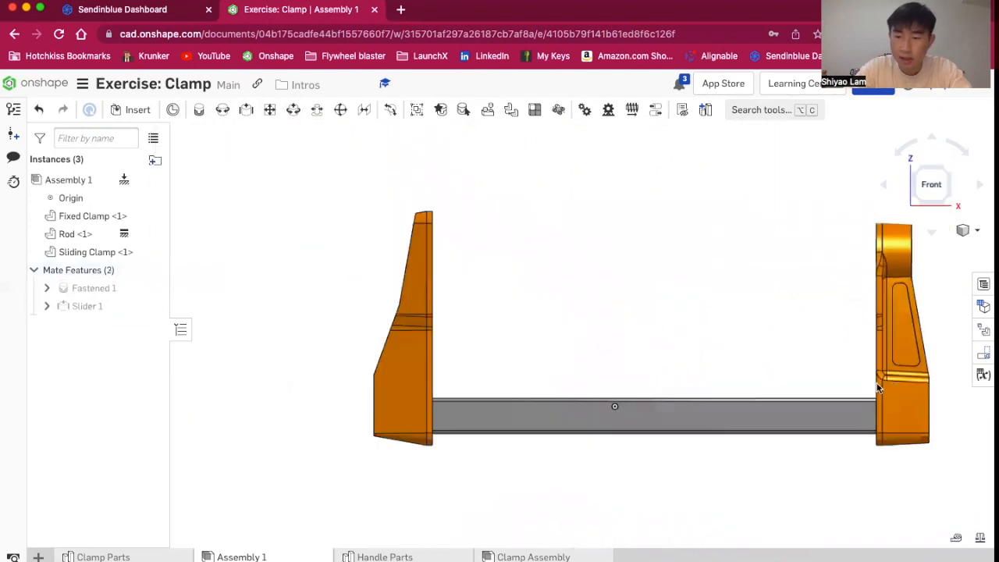
pyautogui.moveTo(694, 387); pyautogui.dragTo(765, 390)
pyautogui.moveTo(658, 302); pyautogui.dragTo(697, 344, button='right')
pyautogui.moveTo(613, 314); pyautogui.dragTo(706, 343)
pyautogui.click(948, 198)
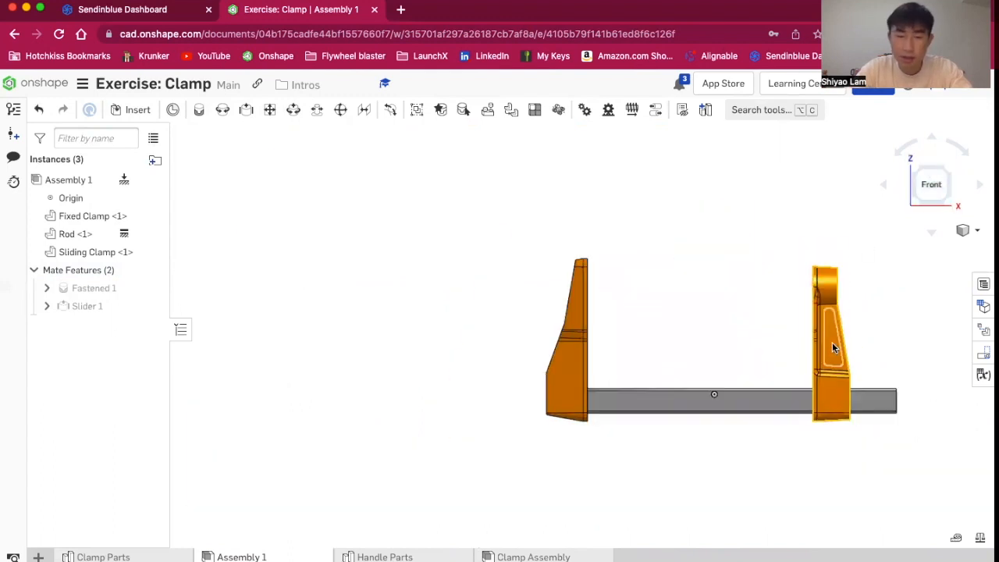
pyautogui.scroll(5, 932, 424)
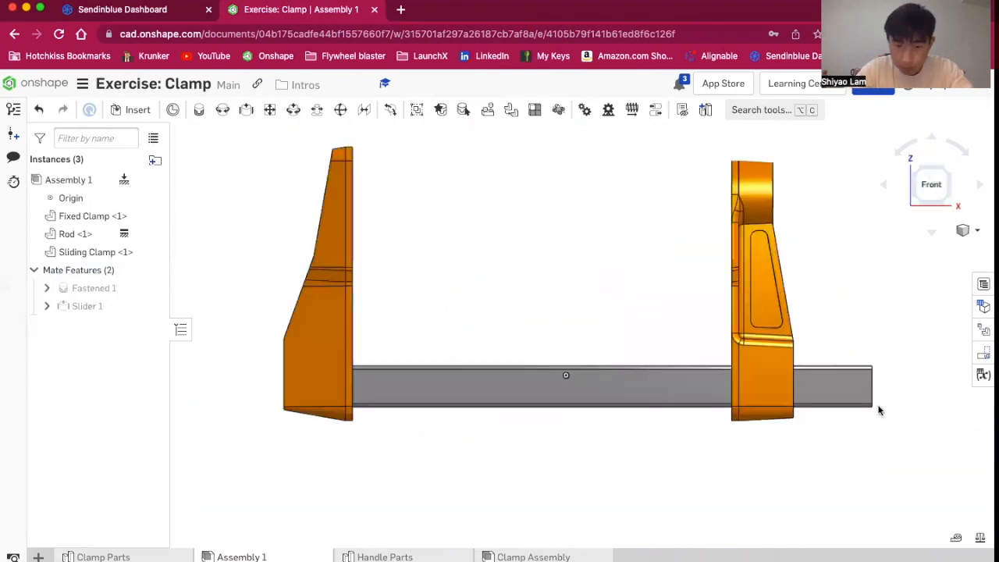
# Temporarily unfix the rod to drag the parts, then fix the rod again
pyautogui.rightClick(654, 373)
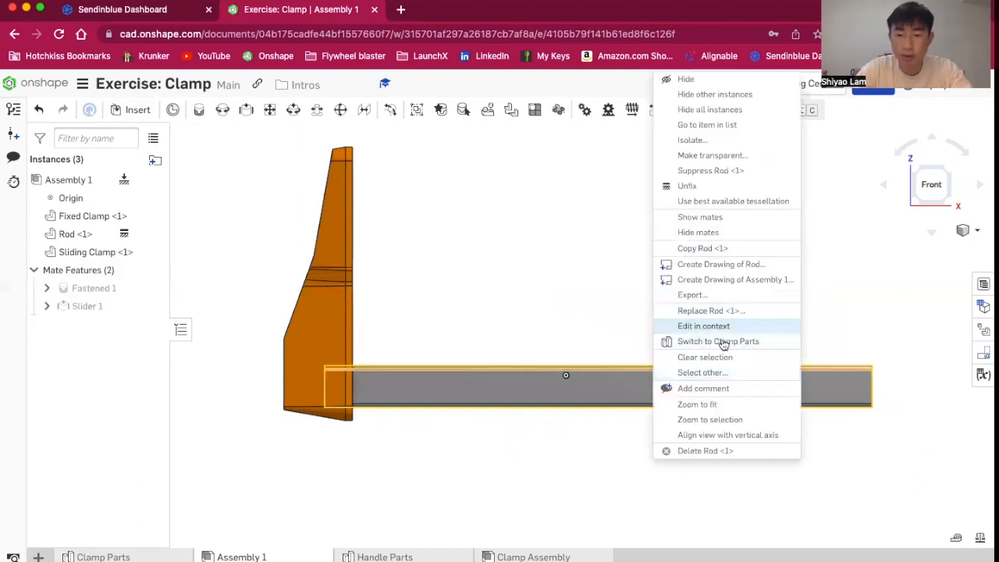
pyautogui.click(747, 185)
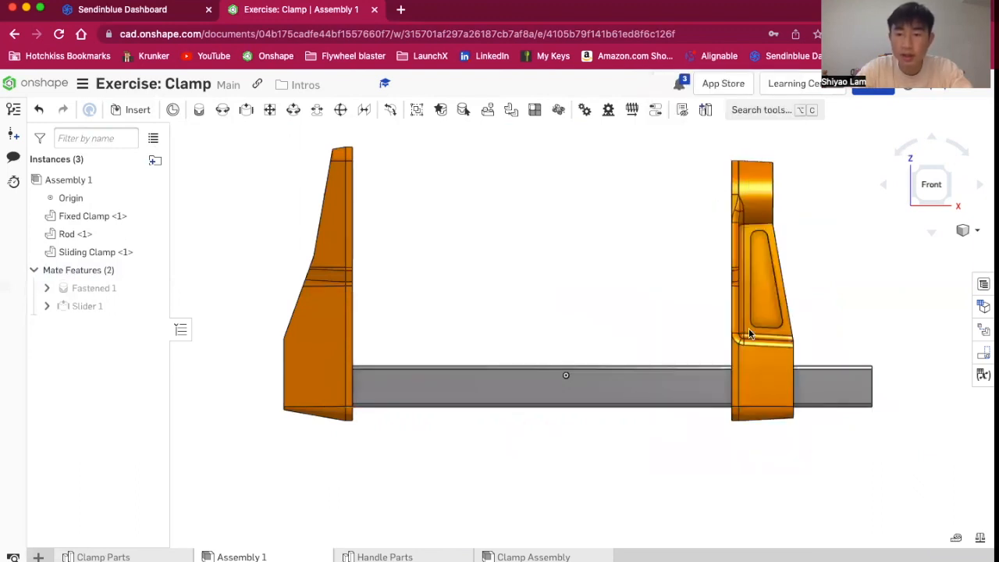
pyautogui.moveTo(784, 352); pyautogui.dragTo(723, 338)
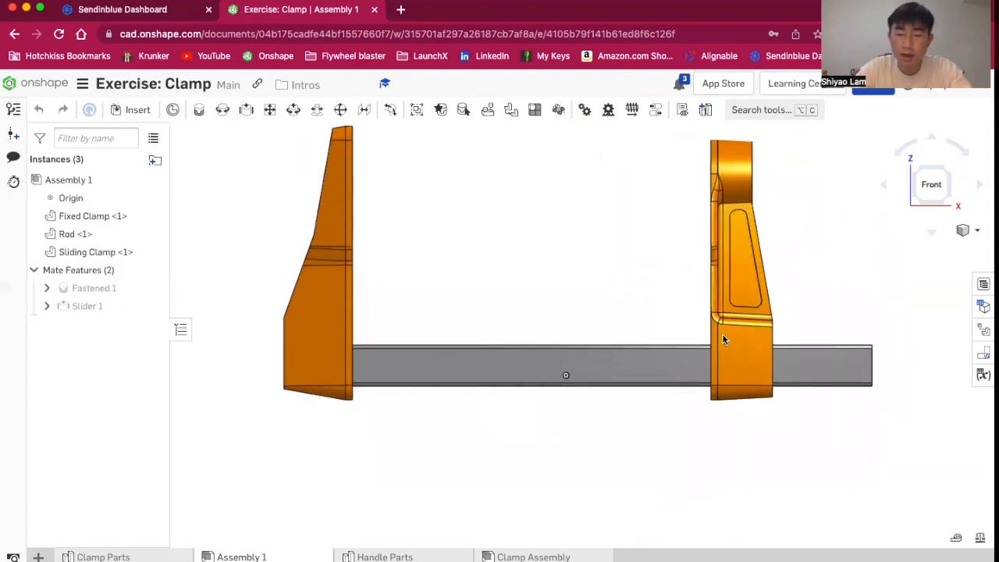
pyautogui.rightClick(564, 402)
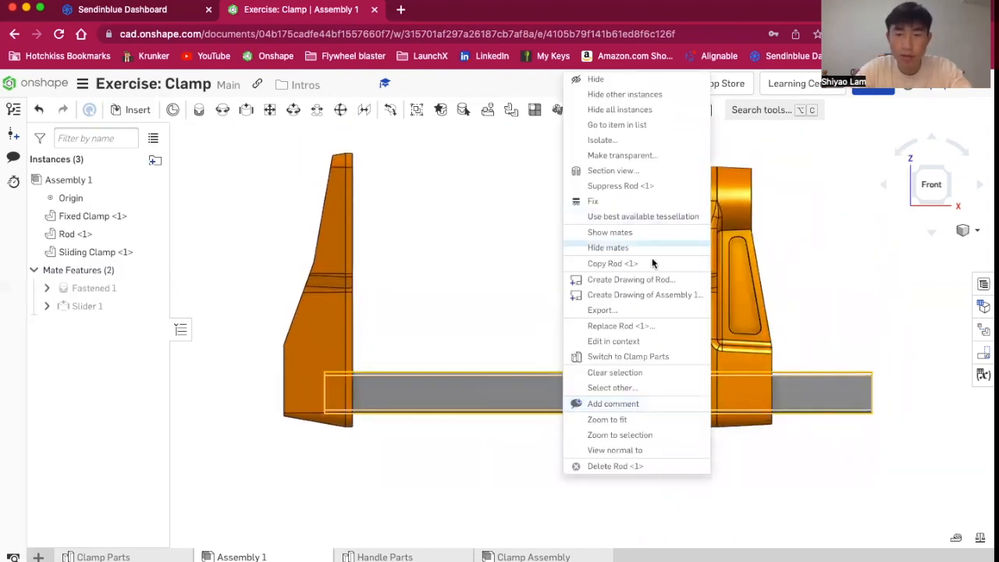
pyautogui.click(606, 201)
# Edit the slider mate to enable limits and set the minimum limit to 10 mm
pyautogui.scroll(-3, 497, 263)
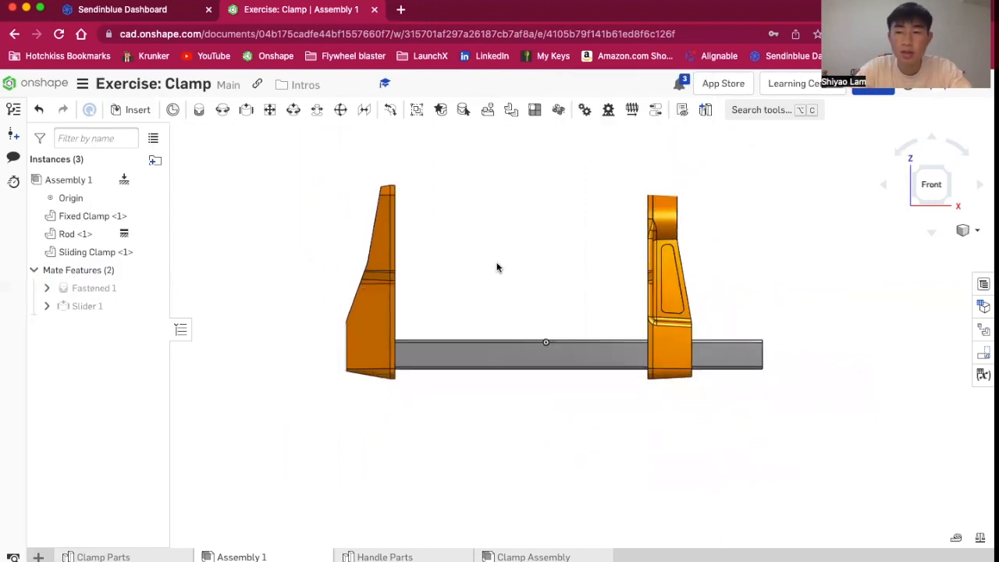
pyautogui.click(930, 189)
pyautogui.scroll(-5, 647, 301)
pyautogui.moveTo(815, 348); pyautogui.dragTo(794, 348, button='right')
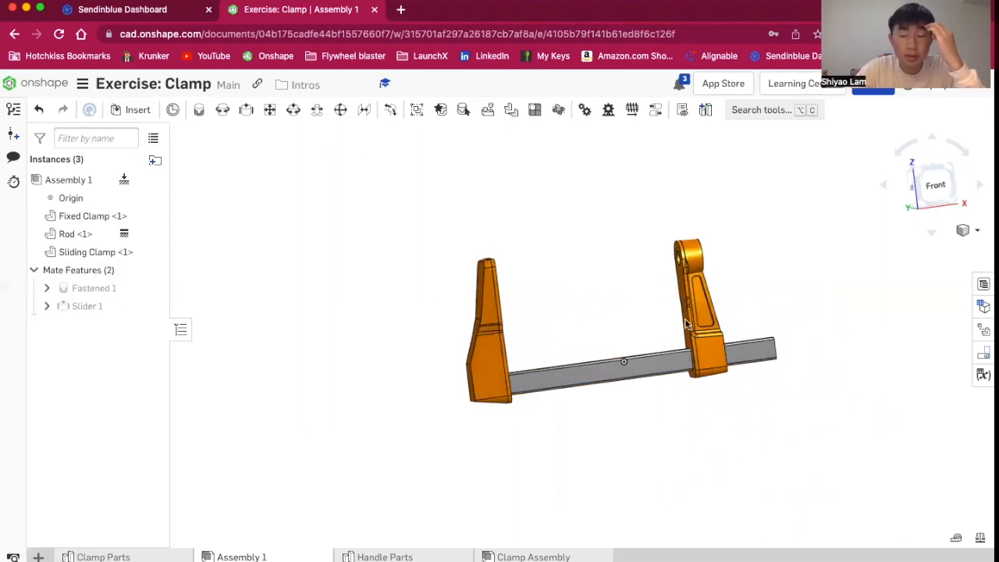
pyautogui.moveTo(727, 320)
pyautogui.mouseDown()
pyautogui.moveTo(757, 320)
pyautogui.moveTo(734, 322)
pyautogui.mouseUp()
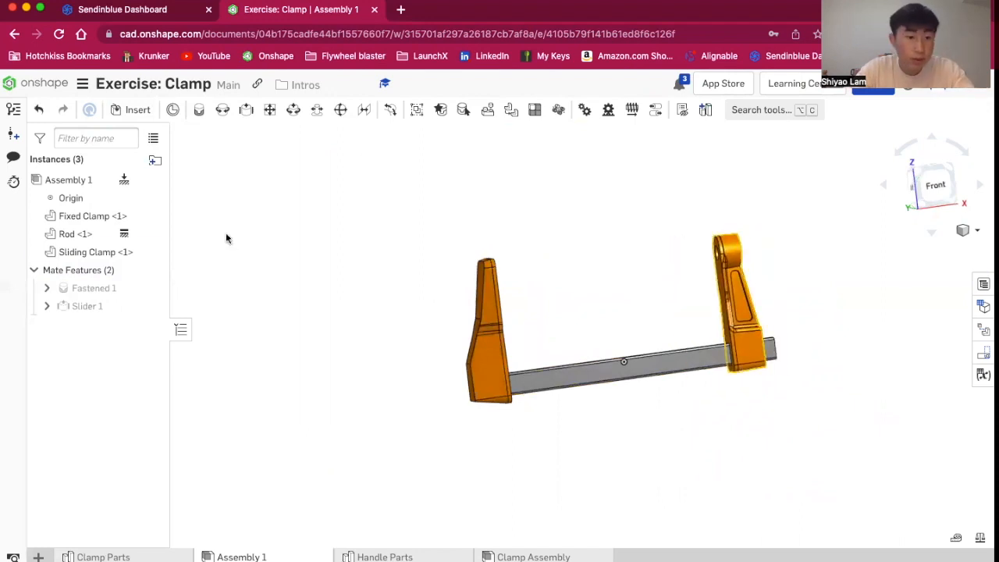
pyautogui.doubleClick(83, 307)
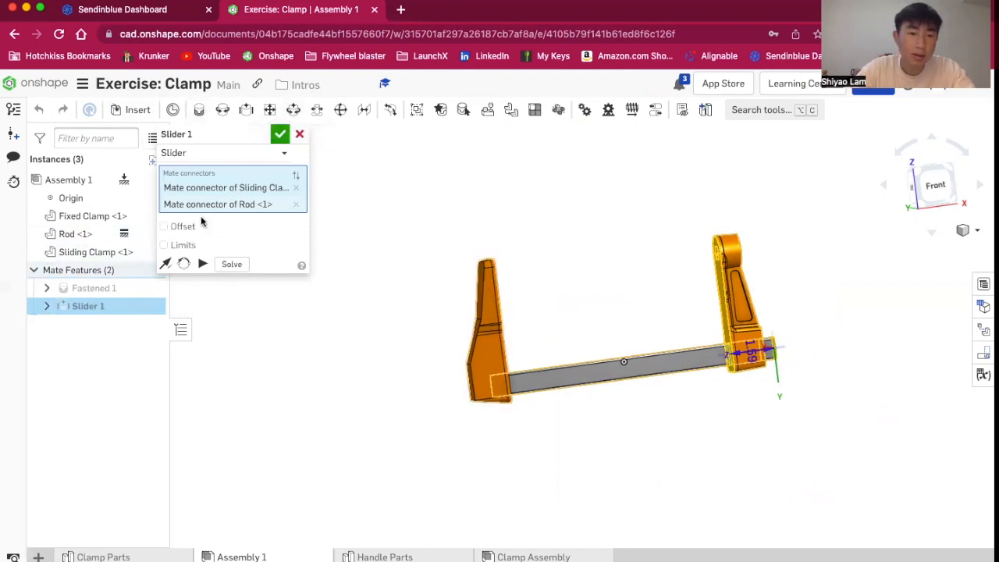
pyautogui.keyDown('ctrl'); pyautogui.scroll(4, 171, 248); pyautogui.keyUp('ctrl')
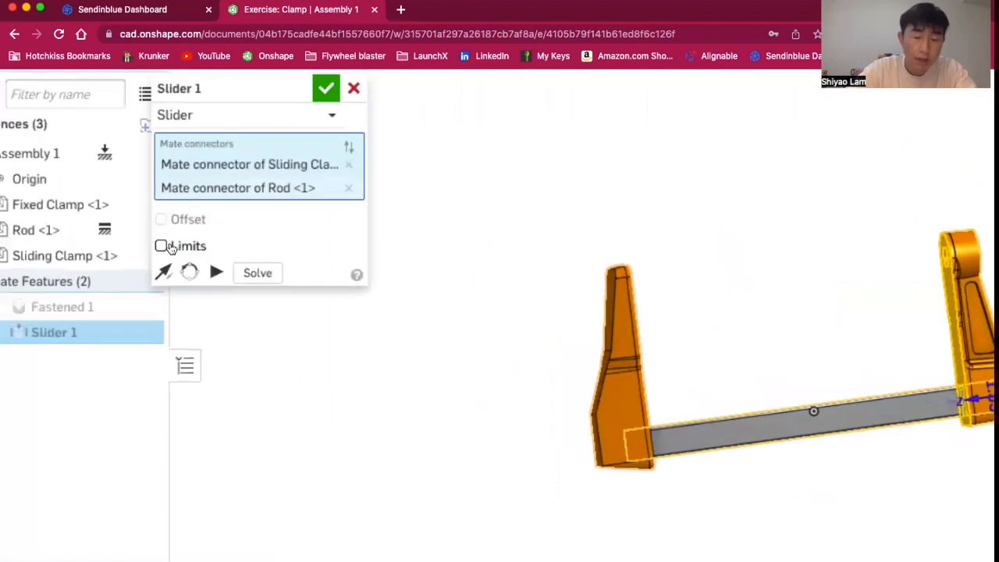
pyautogui.keyDown('ctrl'); pyautogui.scroll(2, 165, 251); pyautogui.keyUp('ctrl')
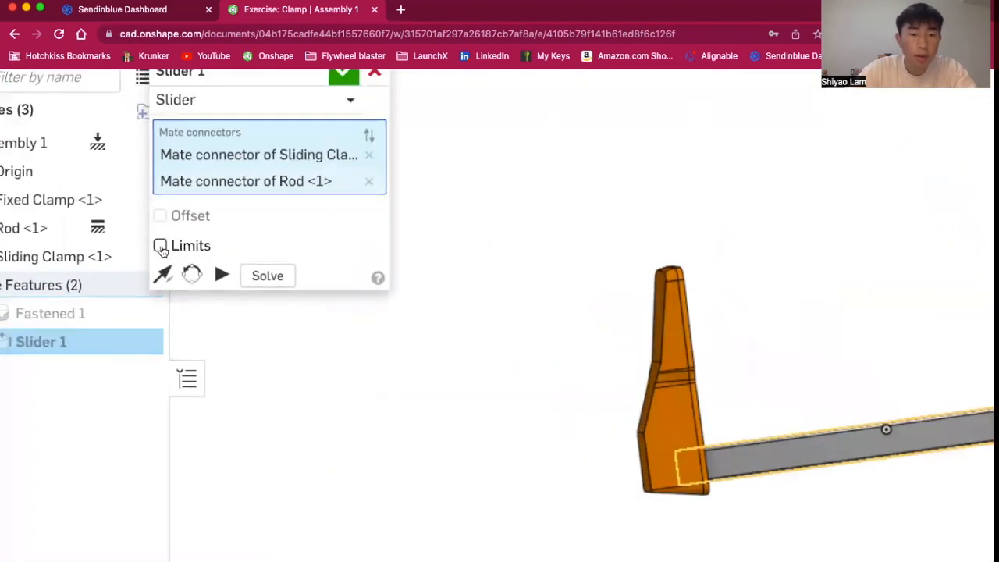
pyautogui.click(160, 247)
pyautogui.scroll(-3, 486, 395)
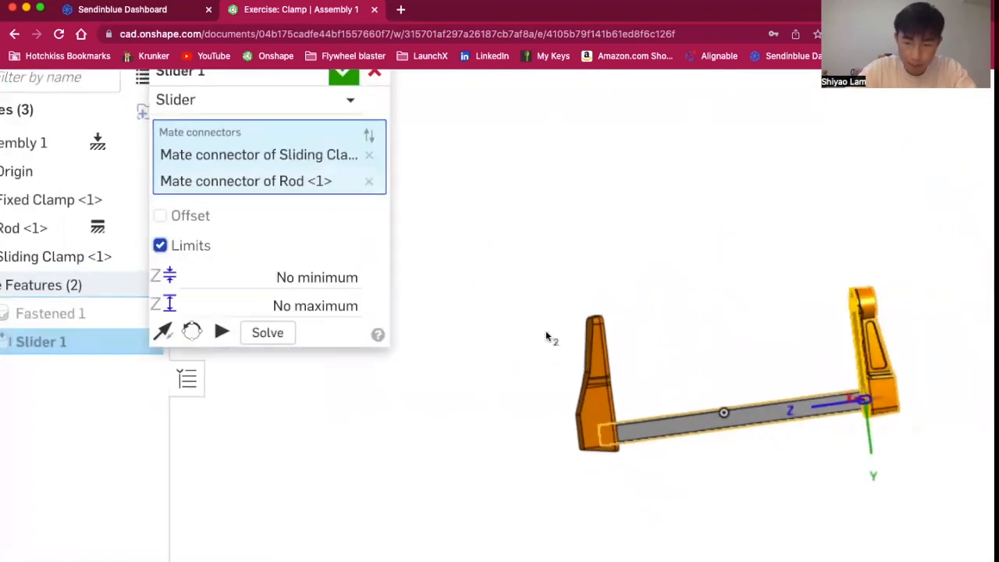
pyautogui.keyDown('ctrl'); pyautogui.scroll(-3, 100, 255); pyautogui.keyUp('ctrl')
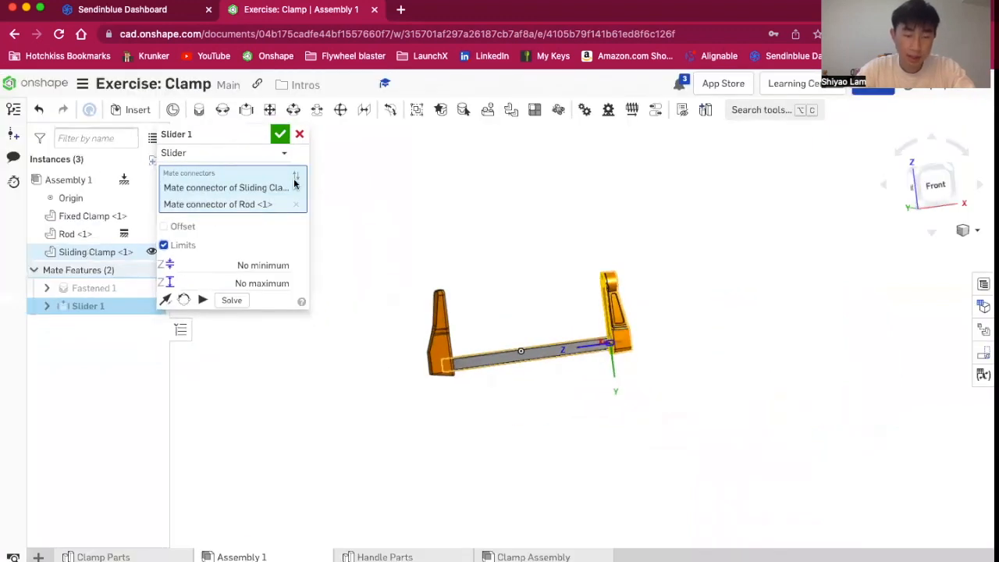
pyautogui.scroll(3, 556, 350)
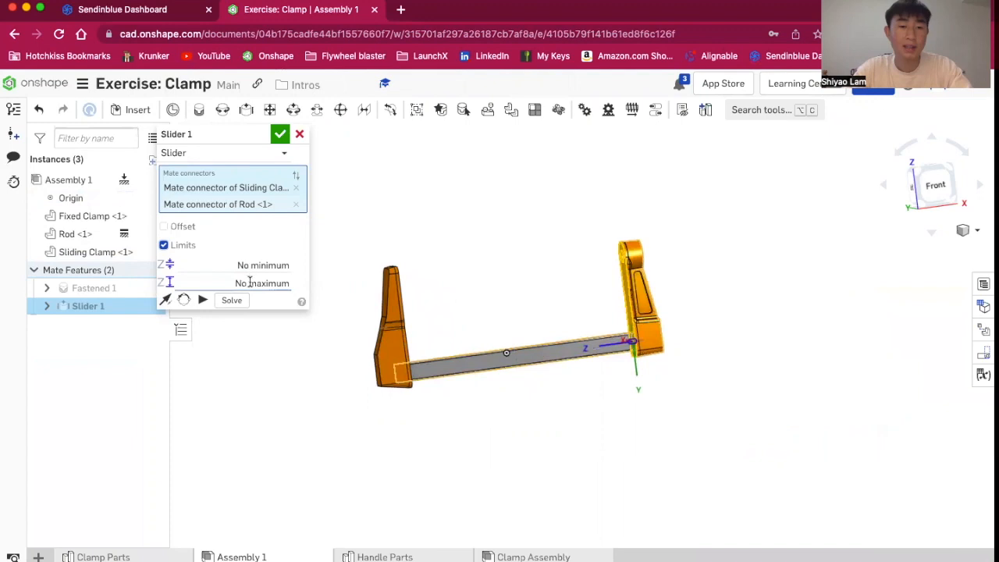
pyautogui.scroll(2, 505, 385)
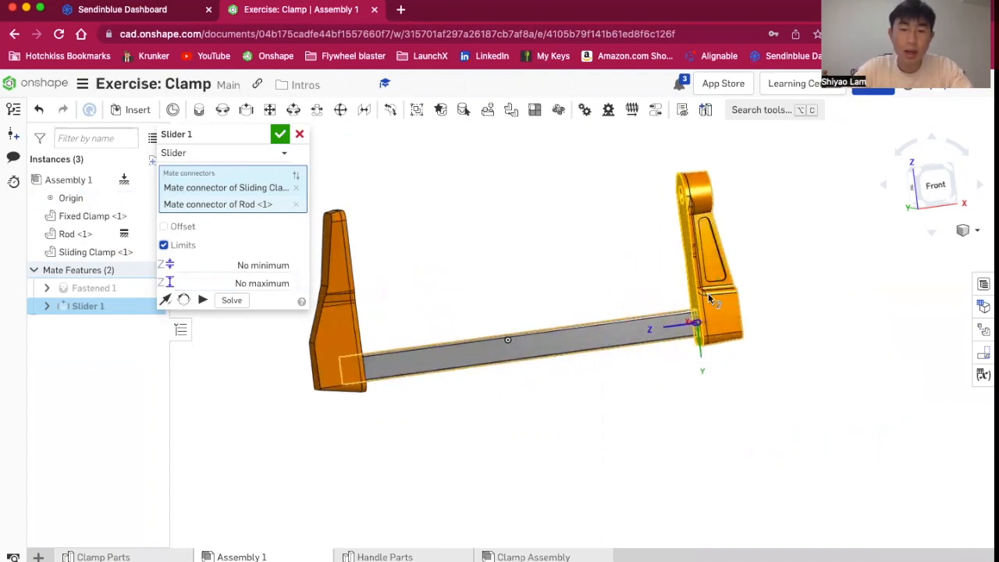
pyautogui.click(254, 263)
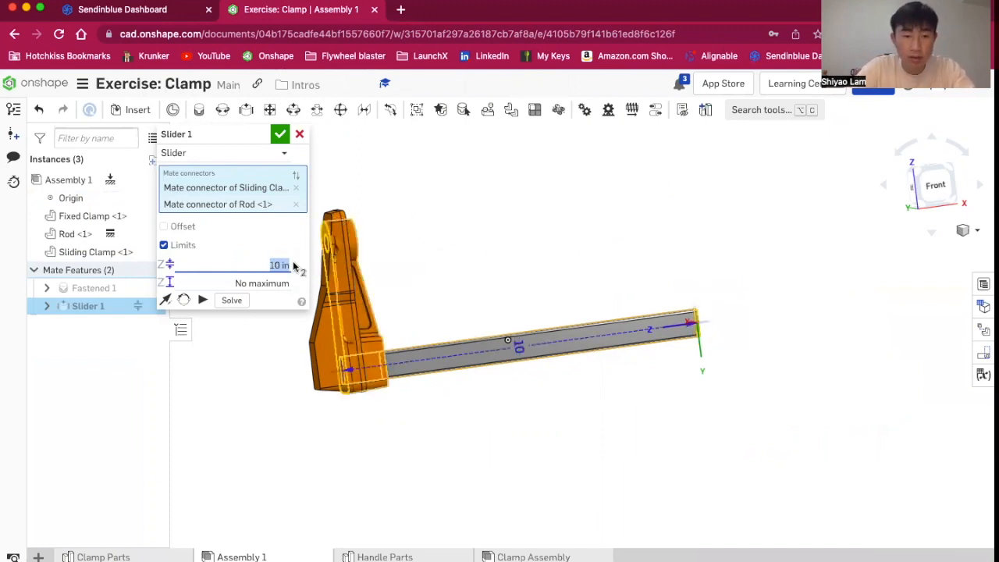
pyautogui.write('10 mm')
pyautogui.press('Return')
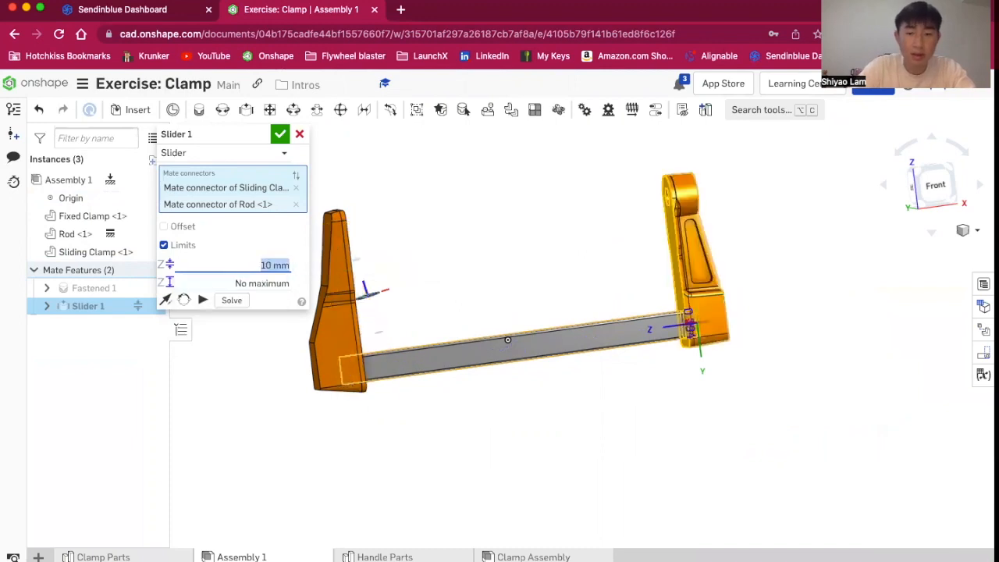
# Change the workspace default length unit to millimetres
pyautogui.click(82, 83)
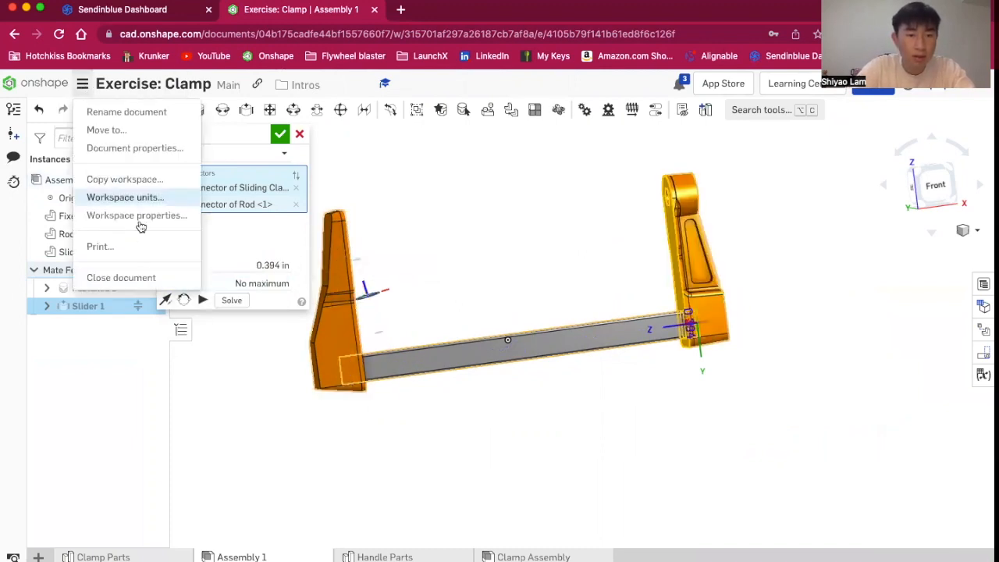
pyautogui.click(140, 198)
pyautogui.click(263, 167)
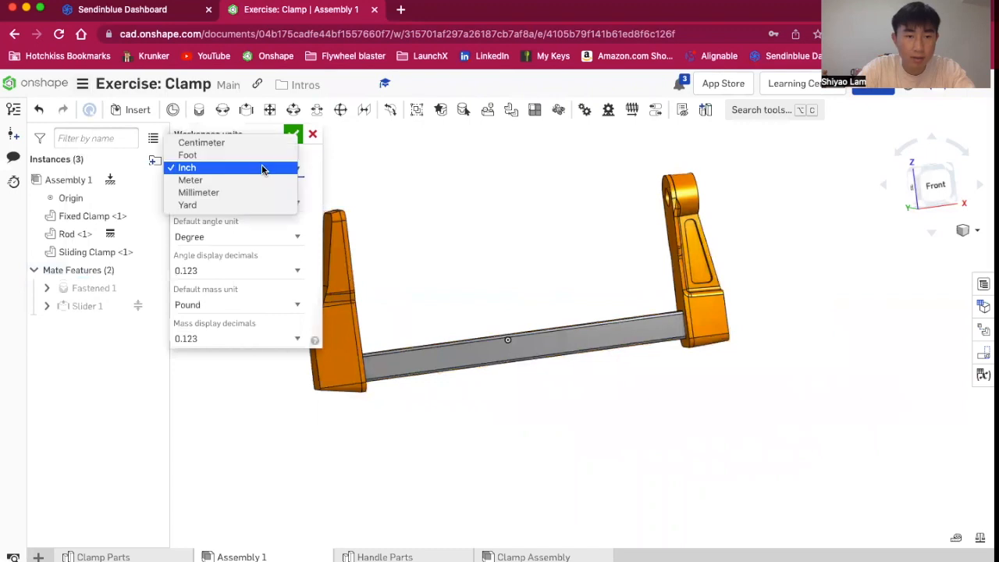
pyautogui.click(237, 191)
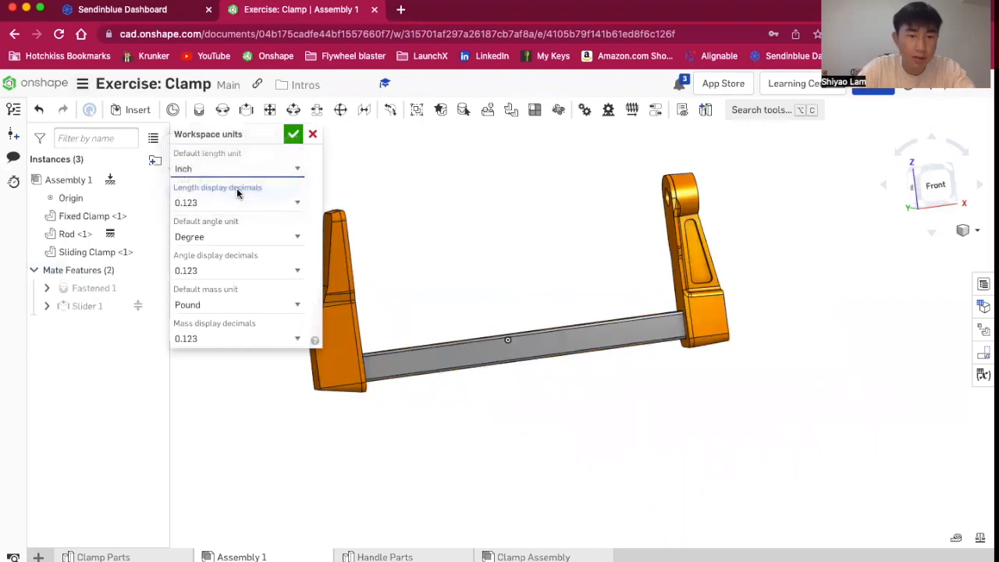
pyautogui.click(291, 135)
# Edit the slider mate and set its minimum limit to 30 mm
pyautogui.doubleClick(80, 306)
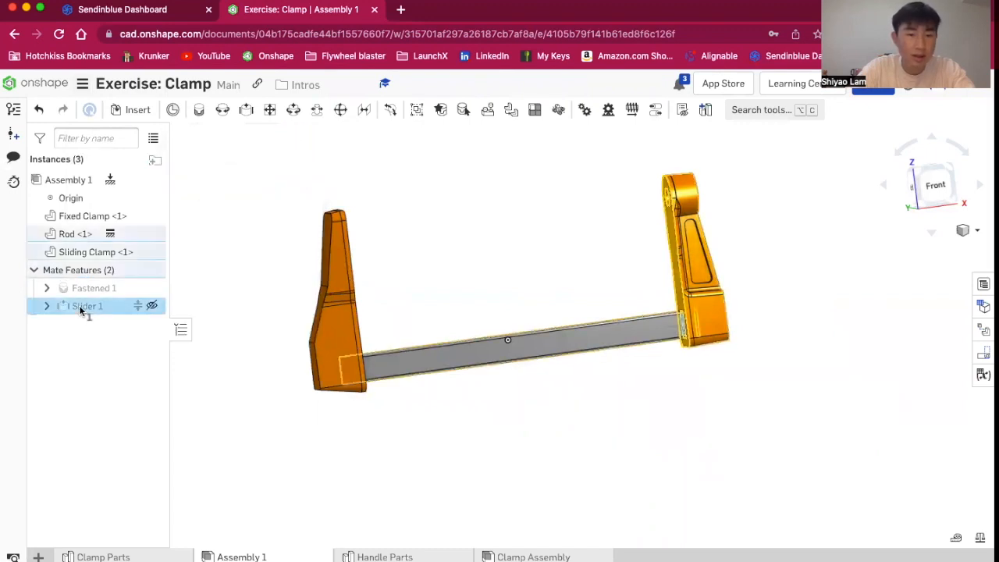
pyautogui.click(275, 265)
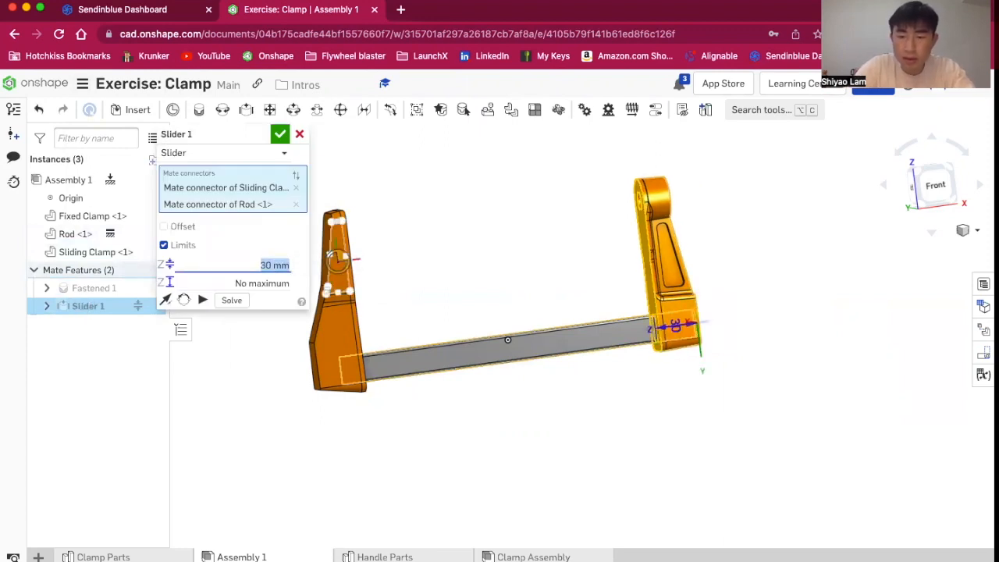
pyautogui.scroll(5, 666, 315)
pyautogui.scroll(5, 765, 371)
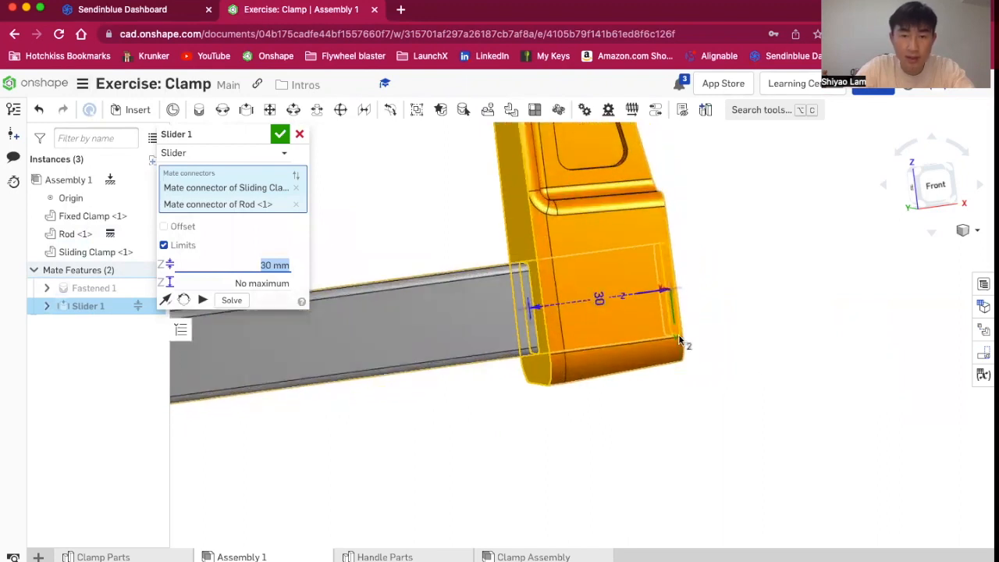
pyautogui.click(279, 134)
# Drag the sliding clamp along the rod to test the slider mate's limits
pyautogui.moveTo(334, 268); pyautogui.dragTo(459, 285, button='right')
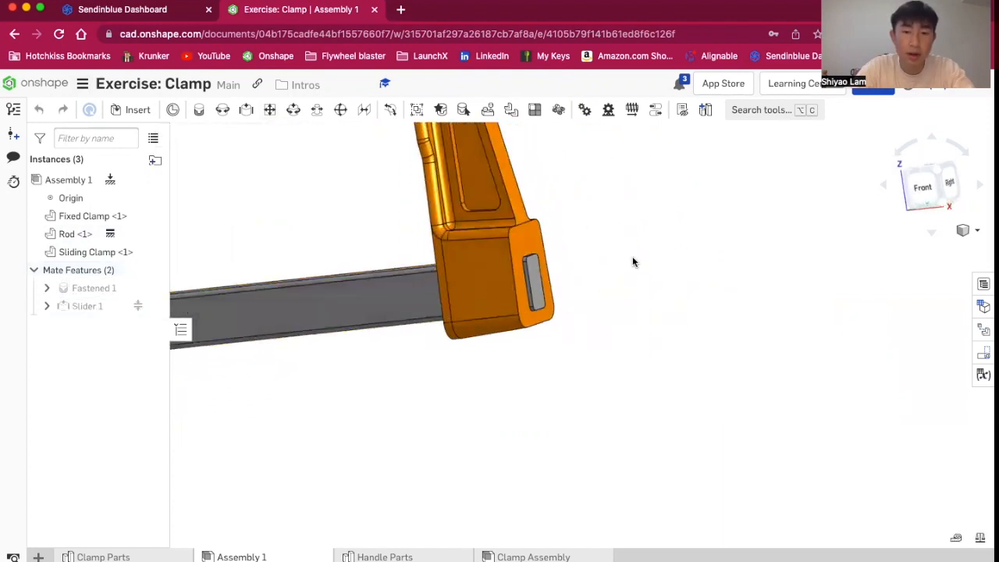
pyautogui.moveTo(600, 269); pyautogui.dragTo(690, 317)
pyautogui.moveTo(386, 268); pyautogui.dragTo(709, 330)
pyautogui.scroll(-3, 678, 342)
pyautogui.moveTo(574, 342); pyautogui.dragTo(598, 337, button='right')
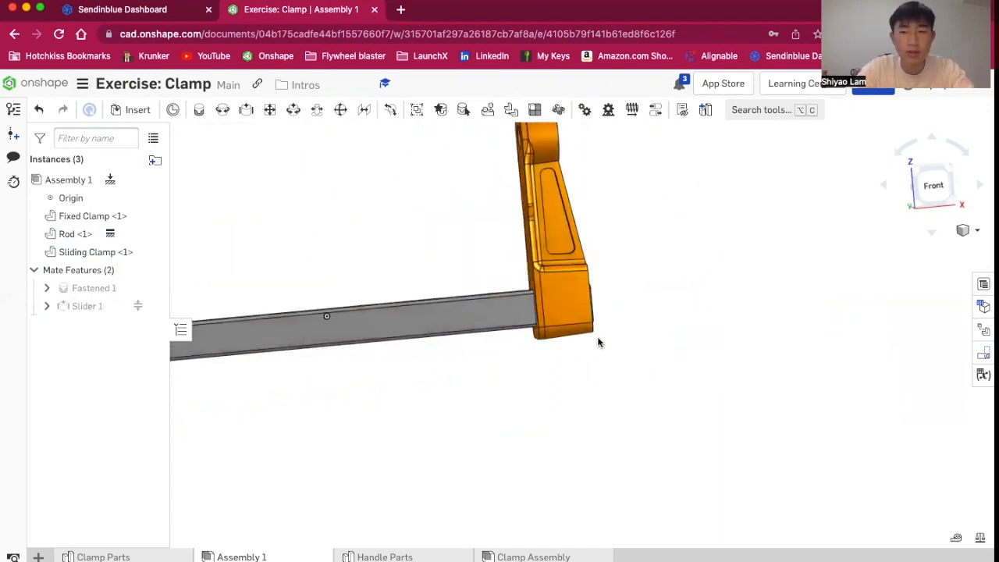
pyautogui.click(934, 185)
pyautogui.press('f')
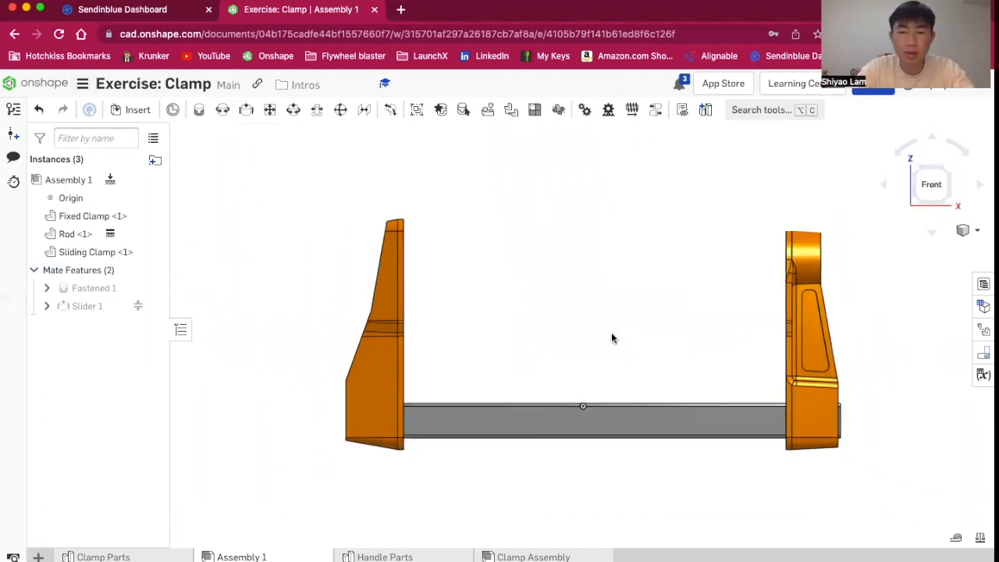
pyautogui.scroll(2, 888, 460)
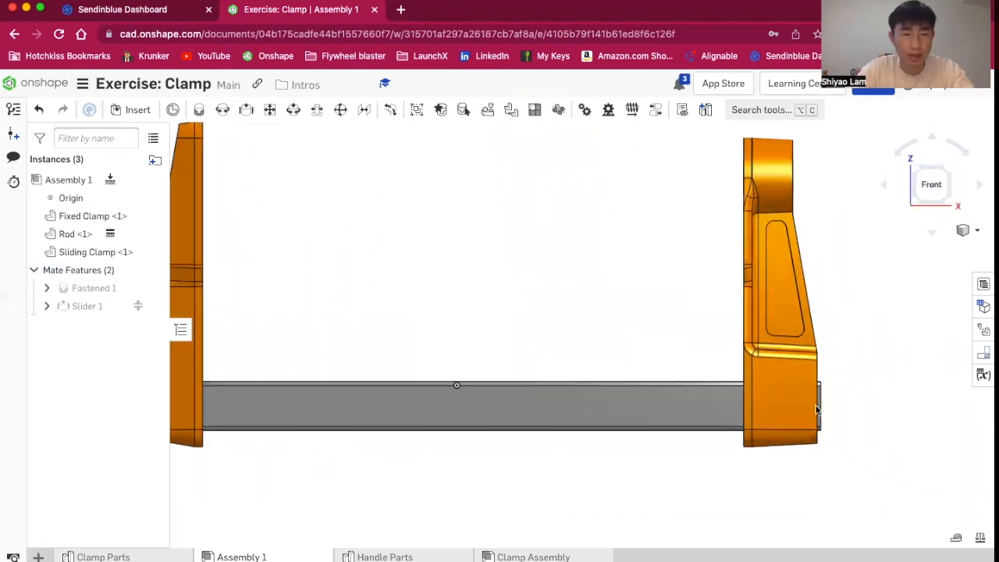
# Edit the slider mate and set its maximum limit to 70 mm
pyautogui.doubleClick(87, 305)
pyautogui.click(253, 278)
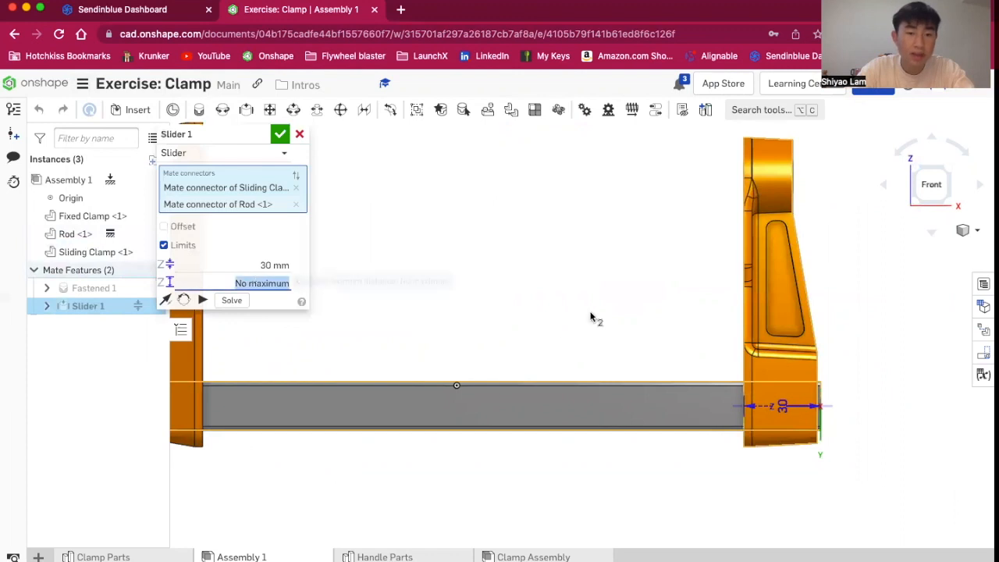
pyautogui.write('70')
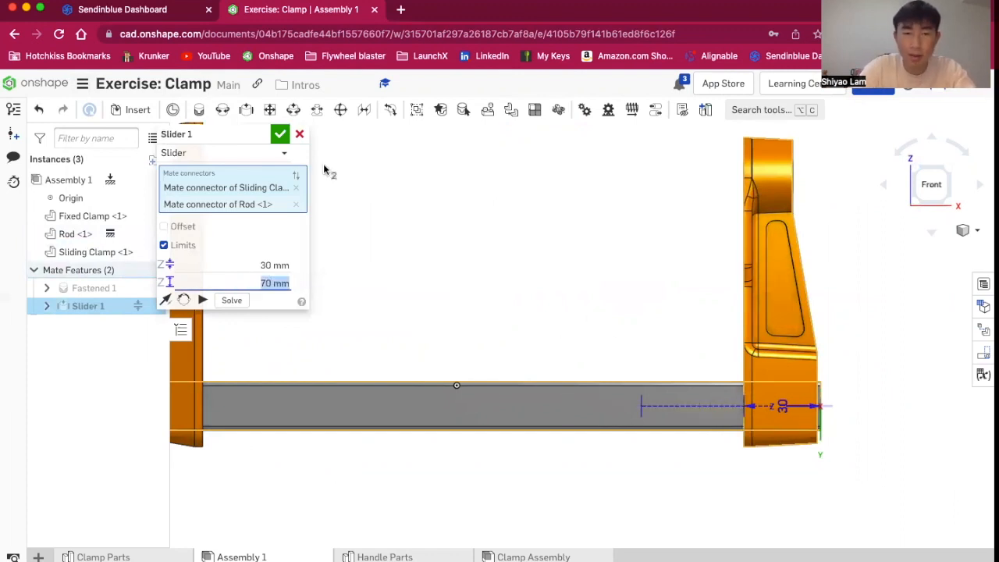
pyautogui.click(280, 134)
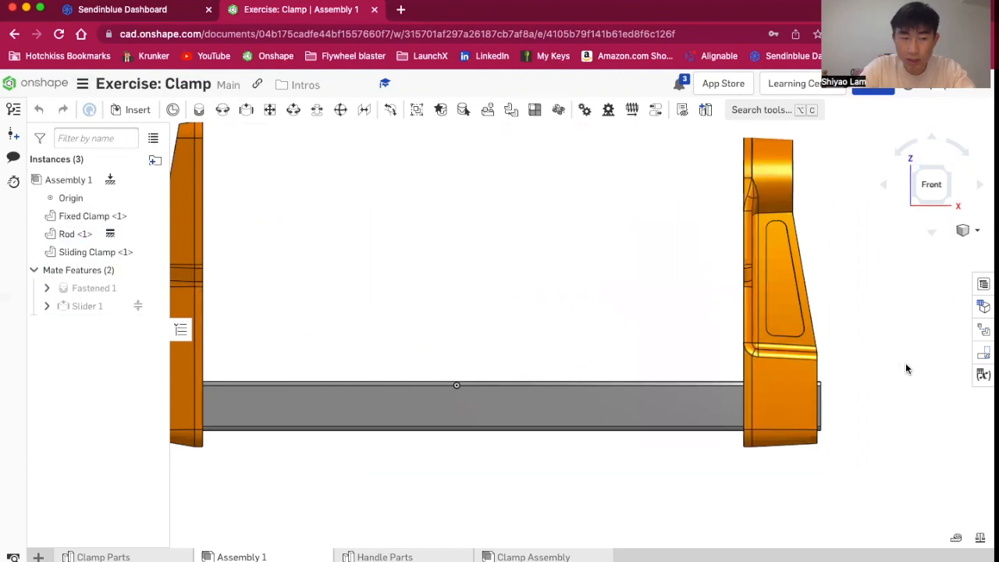
# Insert the Handle Parts part studio, with handle, stopper and threaded shaft, into the assembly
pyautogui.scroll(-5, 317, 320)
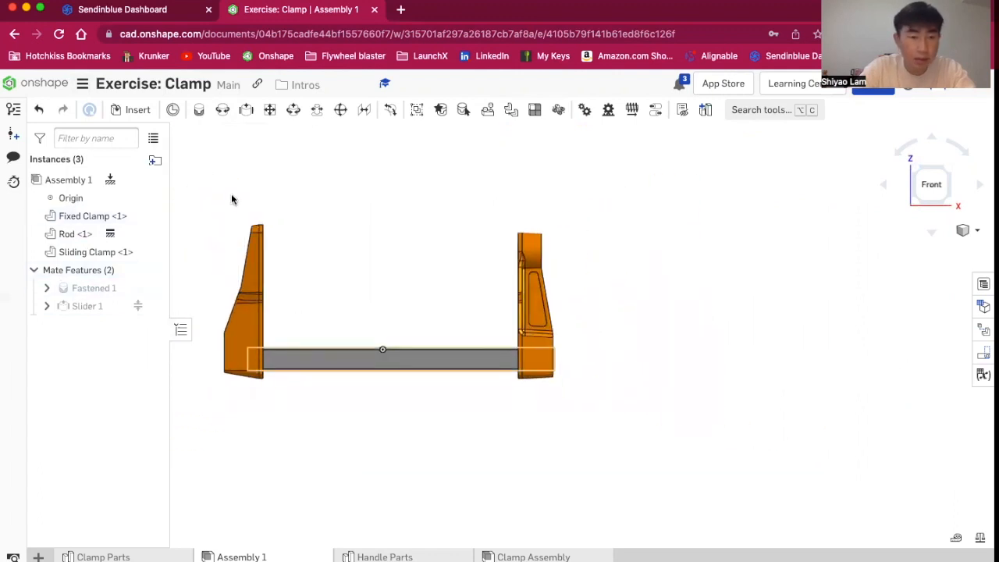
pyautogui.scroll(3, 242, 201)
pyautogui.scroll(-3, 242, 202)
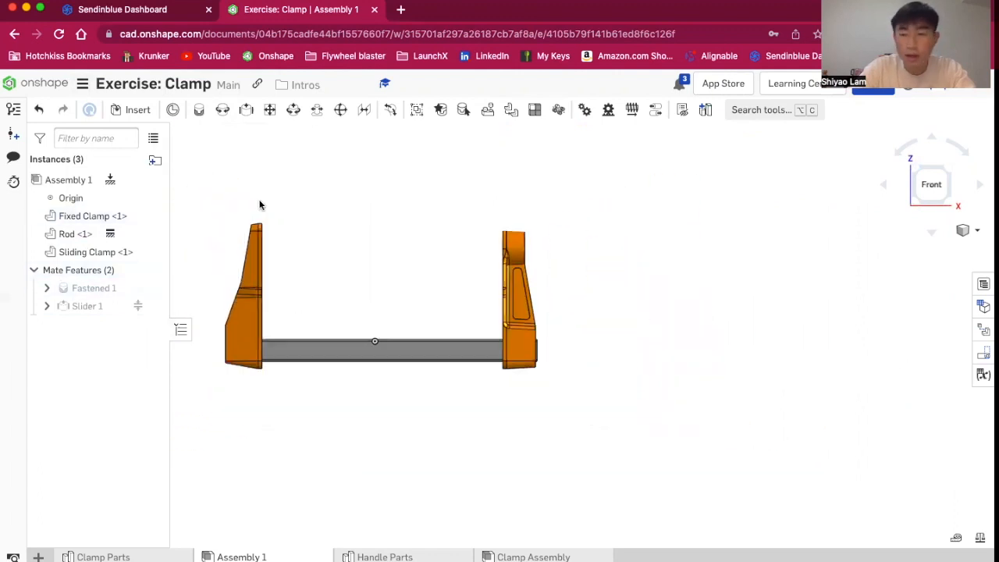
pyautogui.click(931, 187)
pyautogui.scroll(-7, 510, 343)
pyautogui.scroll(1, 453, 441)
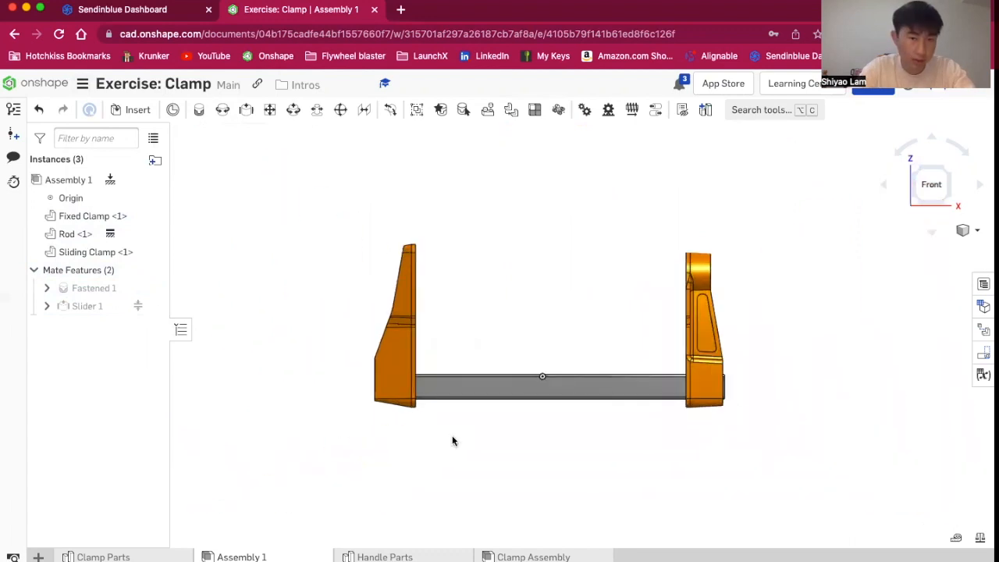
pyautogui.click(130, 110)
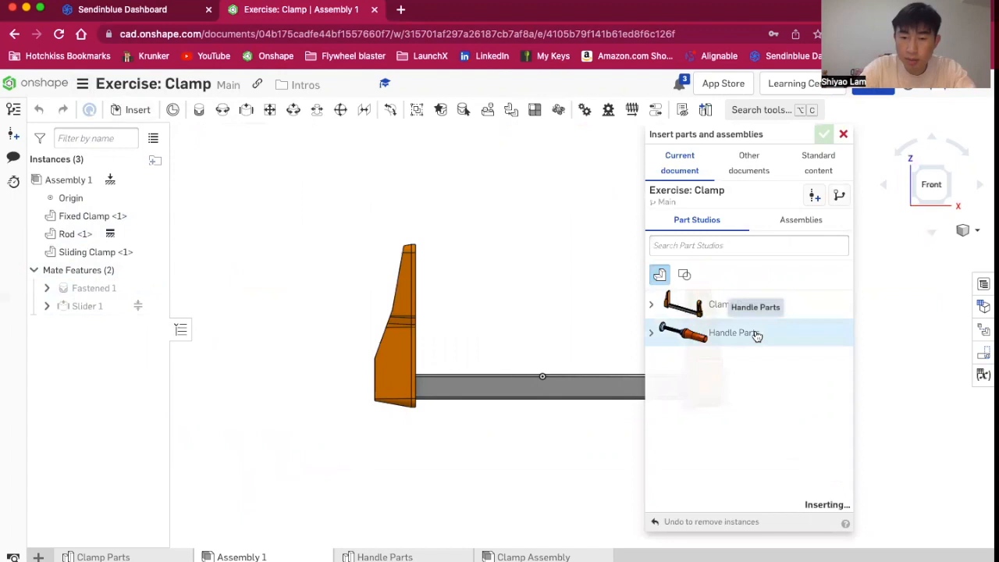
pyautogui.click(406, 183)
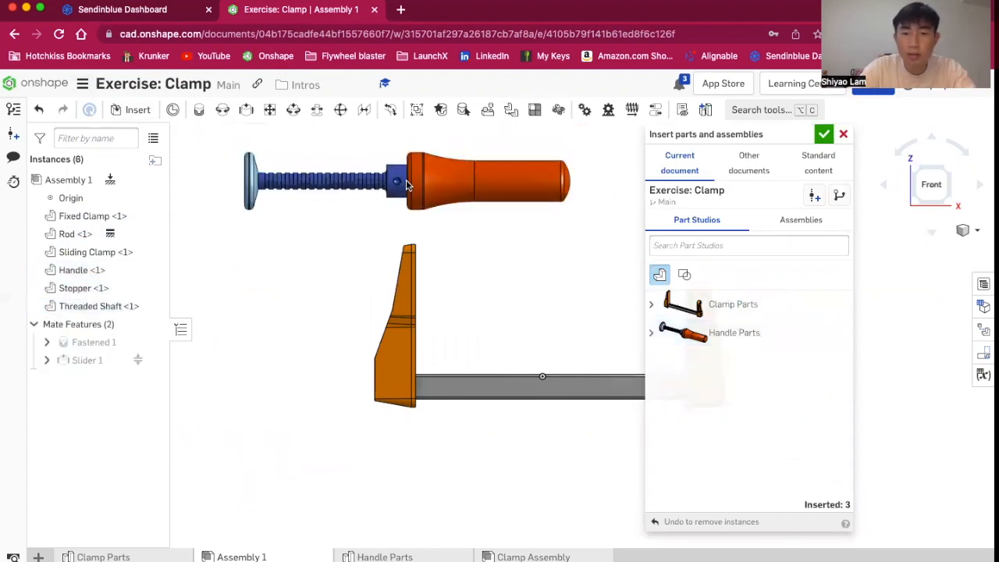
pyautogui.click(825, 134)
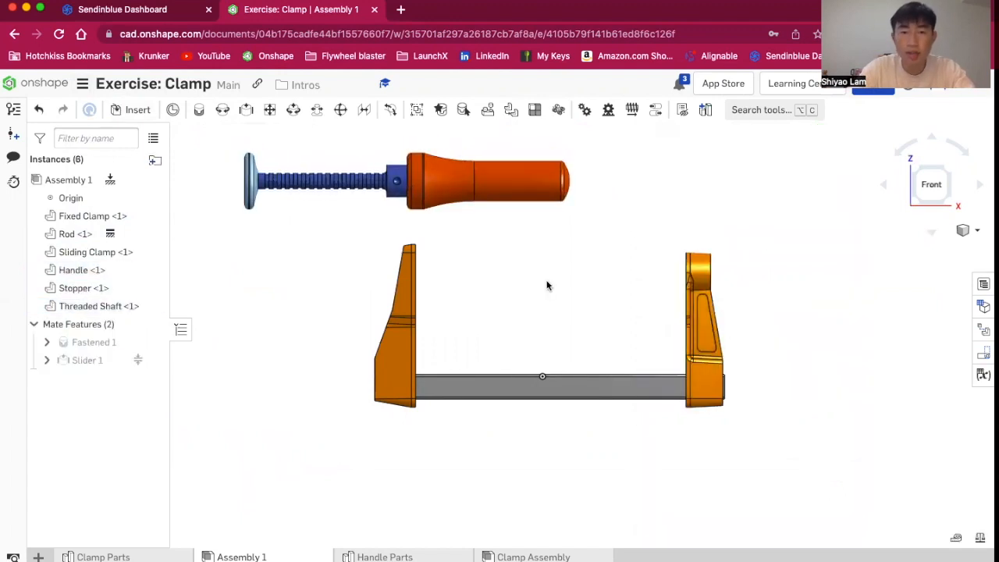
# Drag the handle, threaded shaft and stopper apart from one another
pyautogui.press('f')
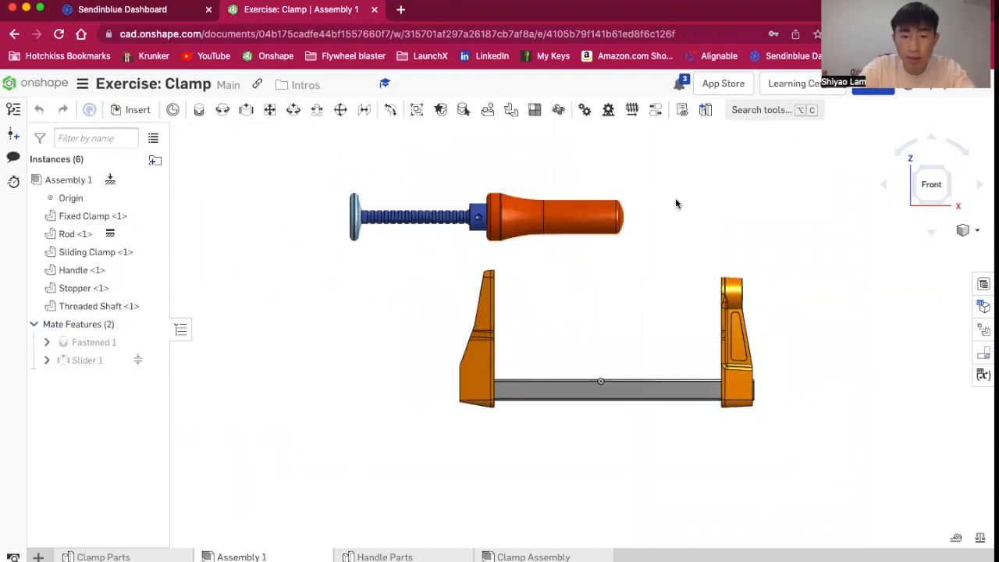
pyautogui.moveTo(508, 224); pyautogui.dragTo(697, 200)
pyautogui.moveTo(457, 218); pyautogui.dragTo(601, 188)
pyautogui.moveTo(357, 205)
pyautogui.mouseDown()
pyautogui.moveTo(365, 173)
pyautogui.moveTo(367, 195)
pyautogui.mouseUp()
pyautogui.scroll(3, 511, 154)
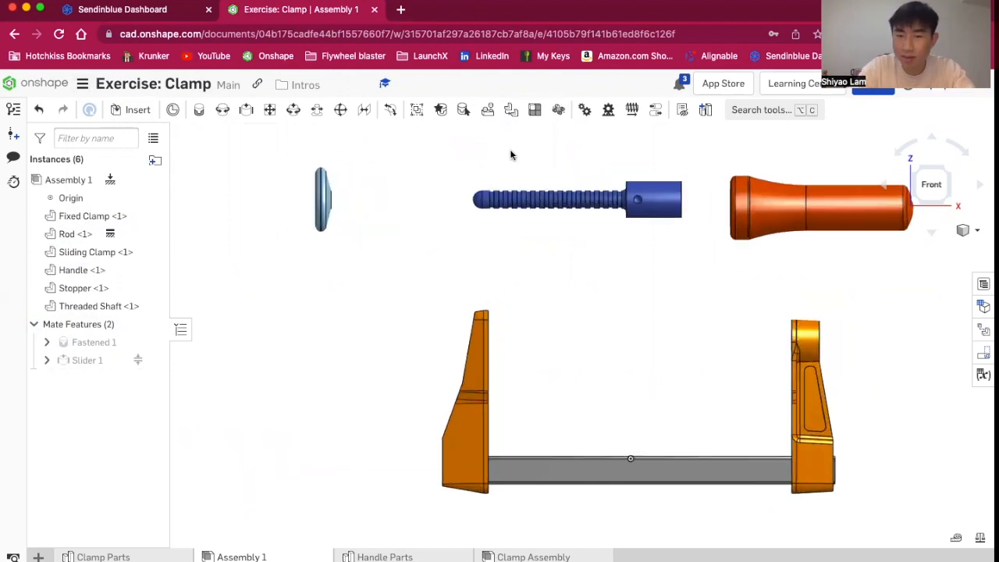
pyautogui.moveTo(622, 239)
pyautogui.mouseDown(button='right')
pyautogui.moveTo(629, 257)
pyautogui.moveTo(628, 222)
pyautogui.moveTo(595, 238)
pyautogui.moveTo(580, 263)
pyautogui.moveTo(651, 252)
pyautogui.moveTo(613, 248)
pyautogui.mouseUp(button='right')
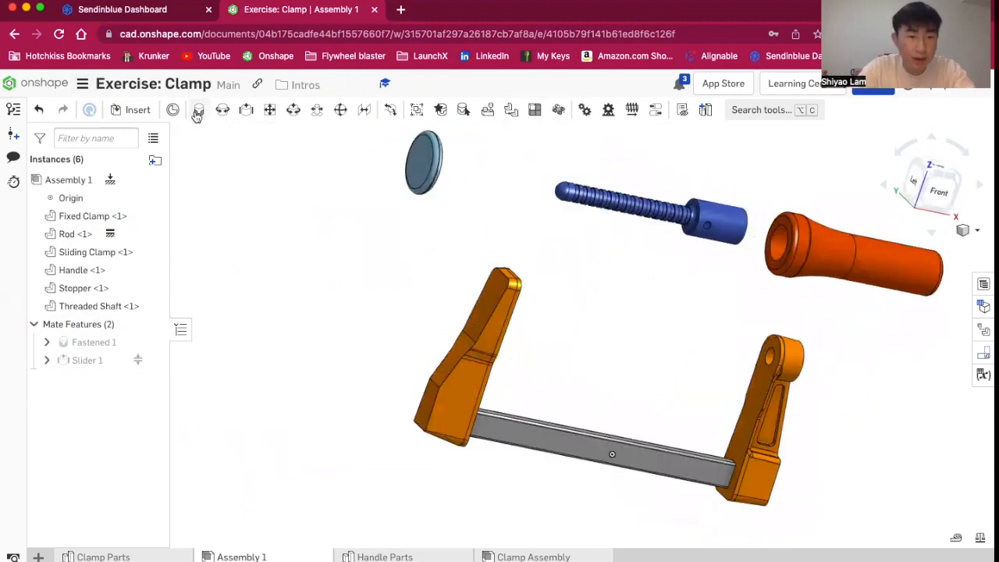
# Create a Fastened mate between the handle's bore mate connector and the threaded shaft's end mate connector
pyautogui.press('m')
pyautogui.scroll(10, 850, 201)
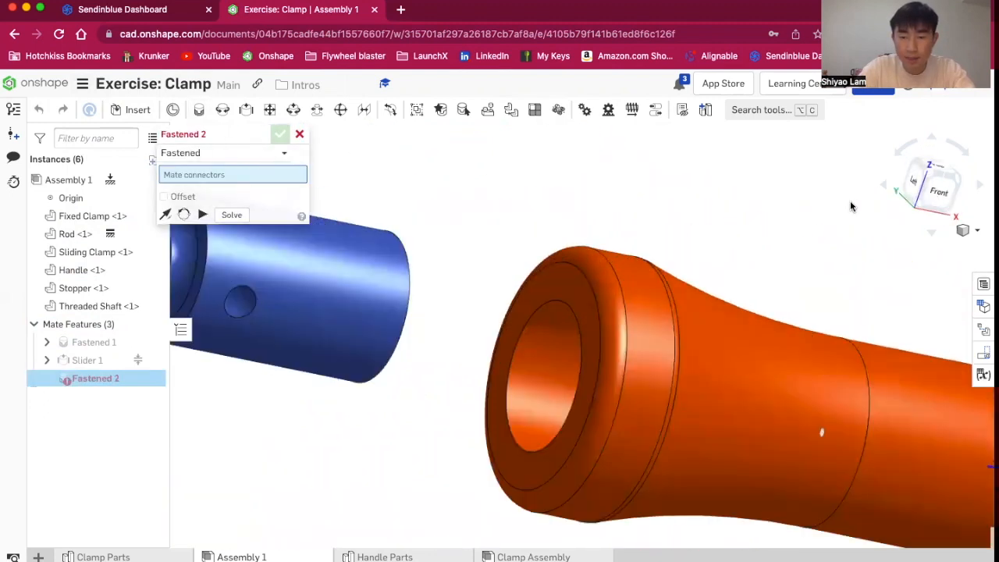
pyautogui.moveTo(883, 213); pyautogui.dragTo(885, 218, button='right')
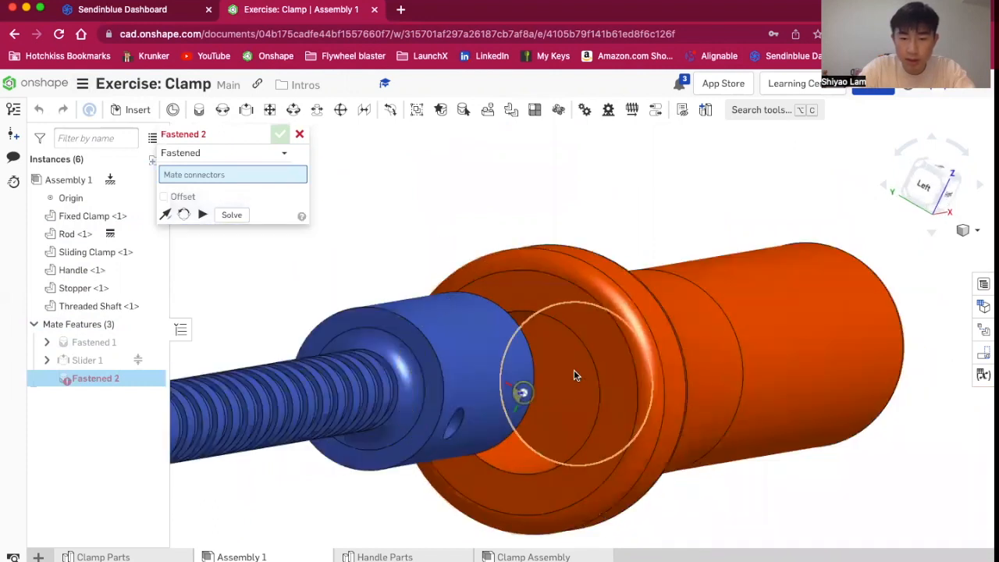
pyautogui.moveTo(574, 375)
pyautogui.mouseDown(button='right')
pyautogui.moveTo(579, 341)
pyautogui.moveTo(575, 357)
pyautogui.mouseUp(button='right')
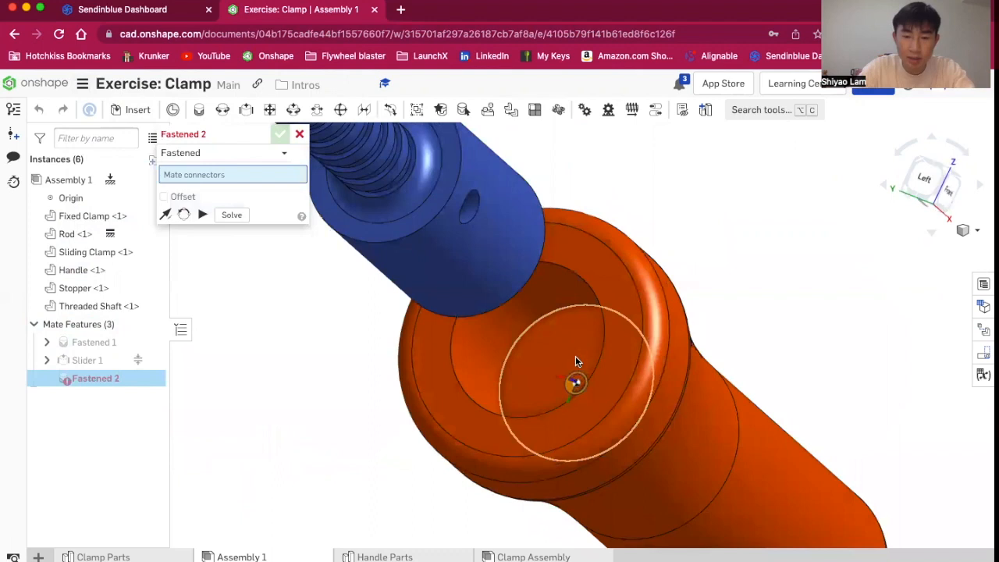
pyautogui.click(573, 383)
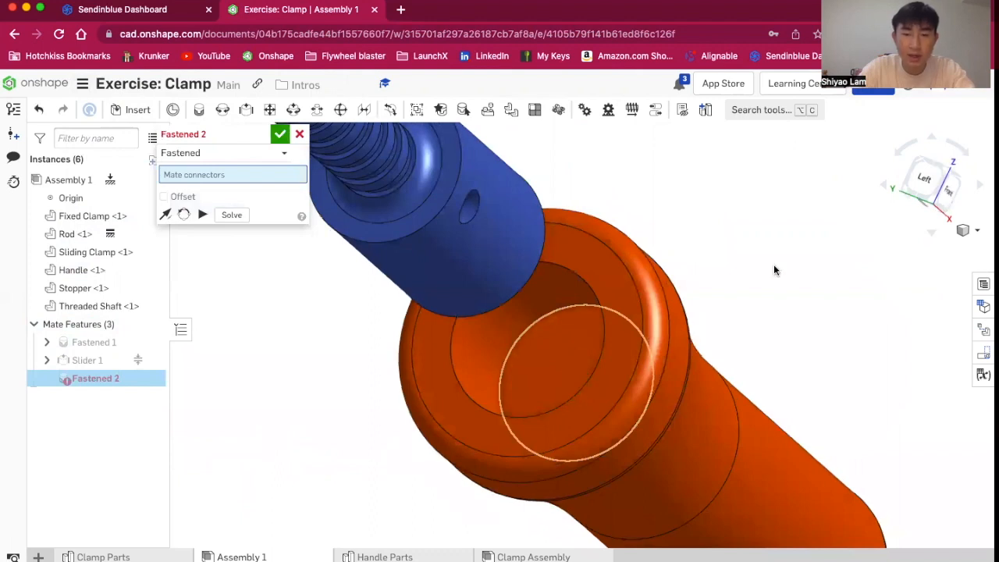
pyautogui.moveTo(740, 334); pyautogui.dragTo(691, 316, button='right')
pyautogui.moveTo(574, 212); pyautogui.dragTo(508, 227, button='right')
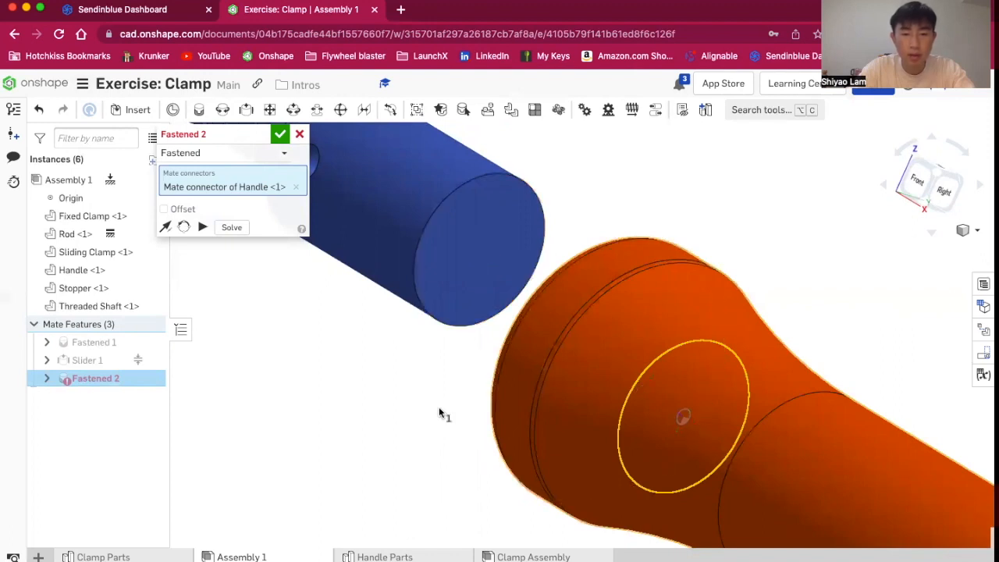
pyautogui.scroll(-4, 350, 435)
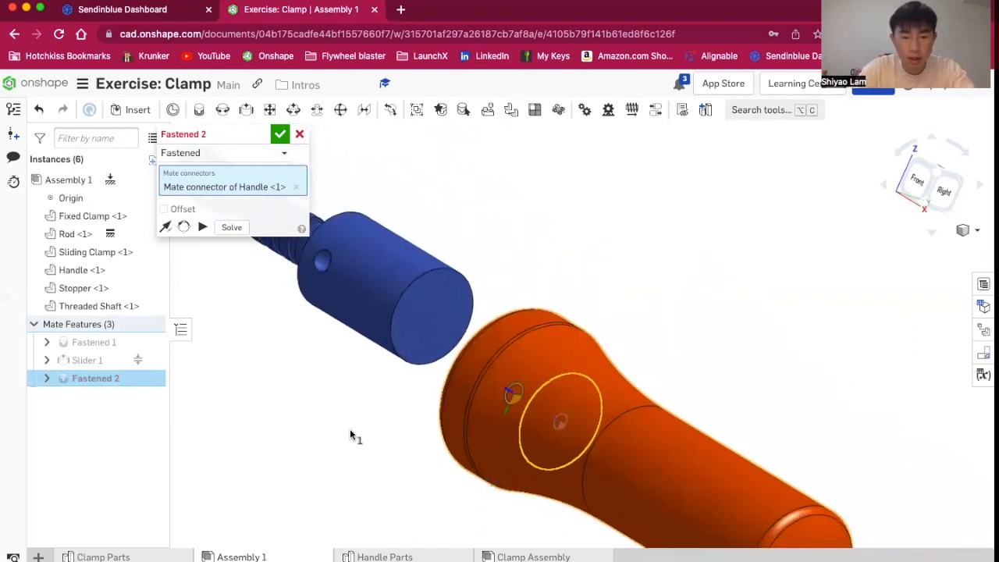
pyautogui.click(452, 272)
pyautogui.click(452, 285)
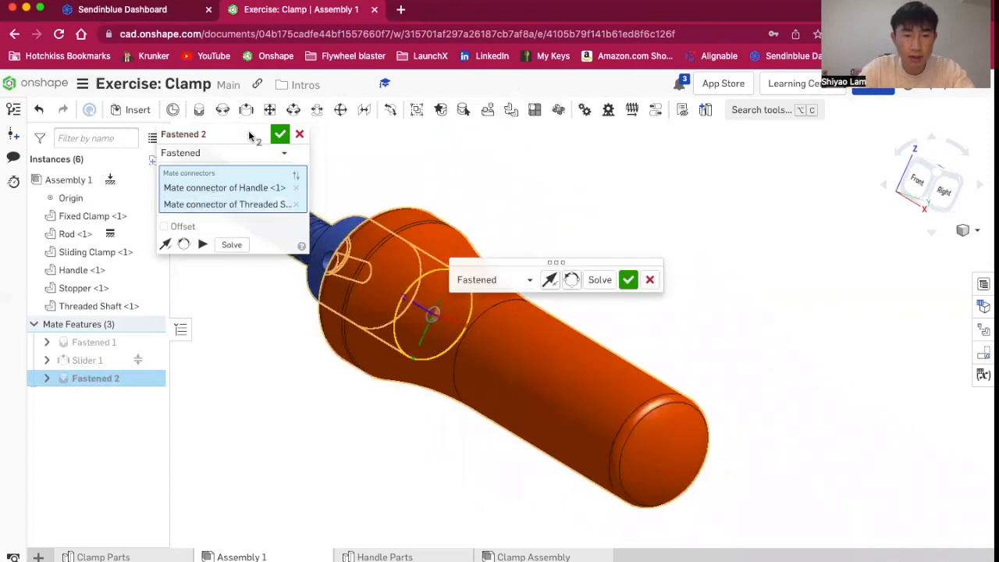
pyautogui.click(628, 279)
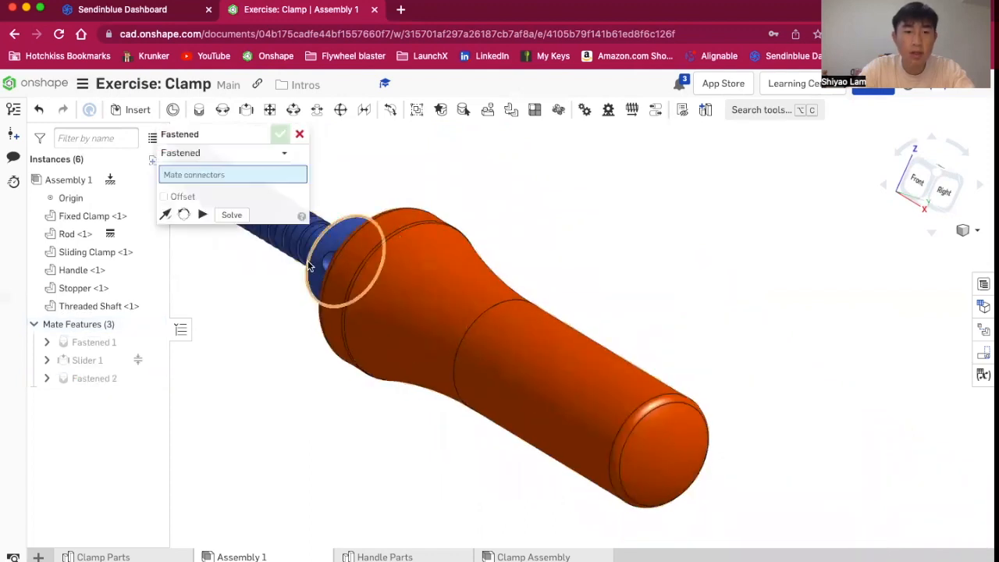
pyautogui.scroll(-5, 318, 262)
pyautogui.click(299, 135)
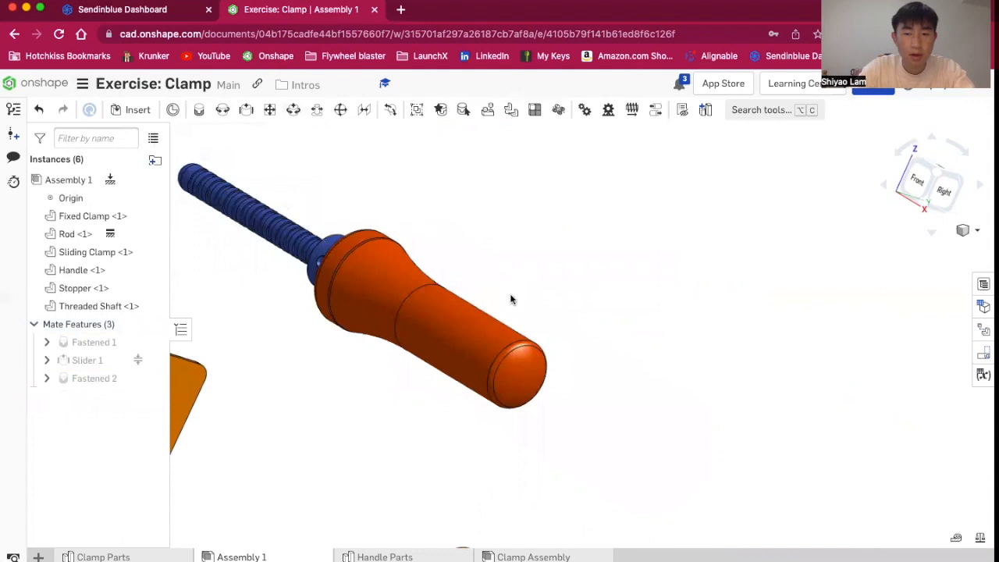
# Inspect the fastened handle and threaded shaft from the front and left views
pyautogui.moveTo(508, 383); pyautogui.dragTo(522, 320)
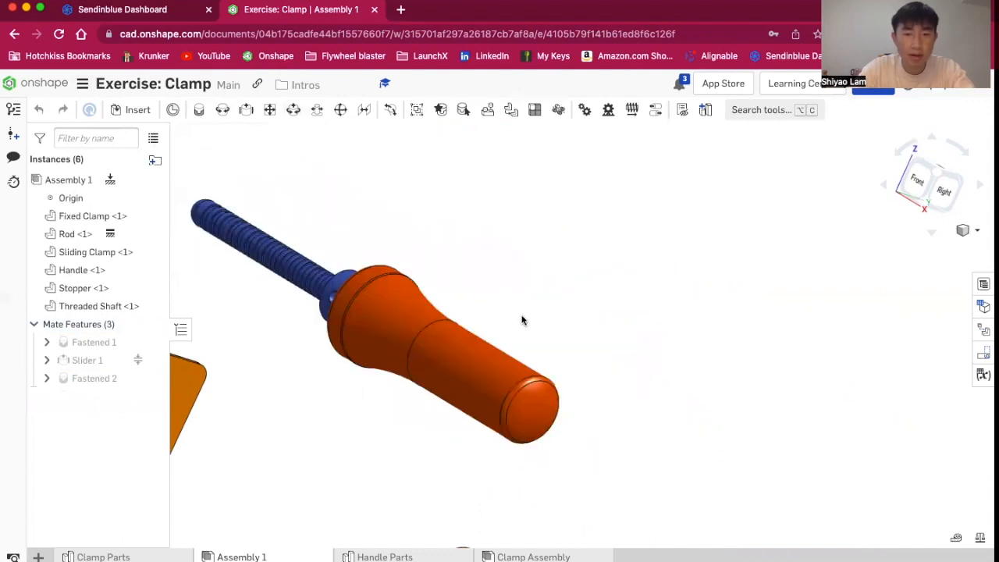
pyautogui.scroll(-3, 303, 317)
pyautogui.click(921, 188)
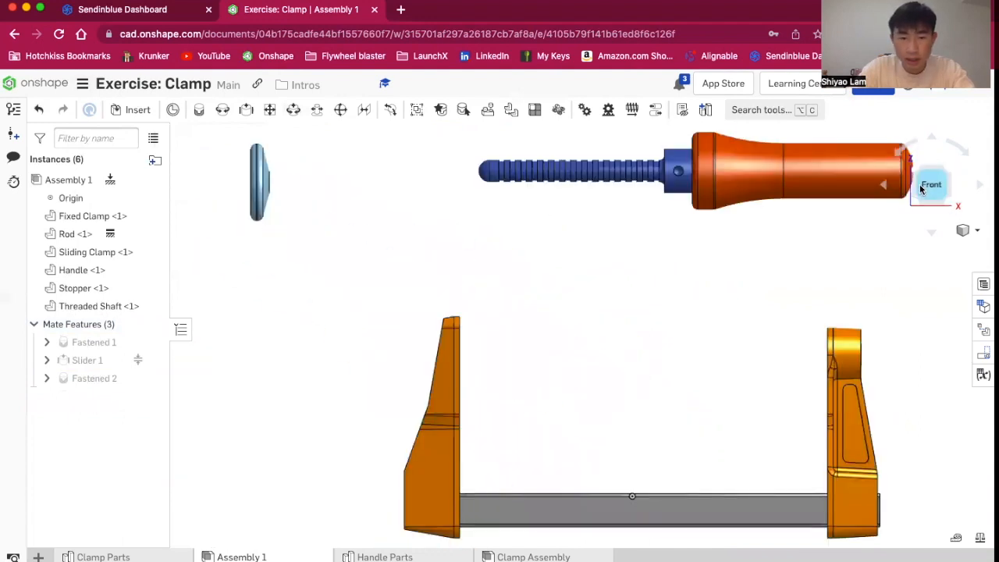
pyautogui.scroll(-3, 523, 192)
pyautogui.scroll(1, 658, 163)
pyautogui.scroll(5, 658, 163)
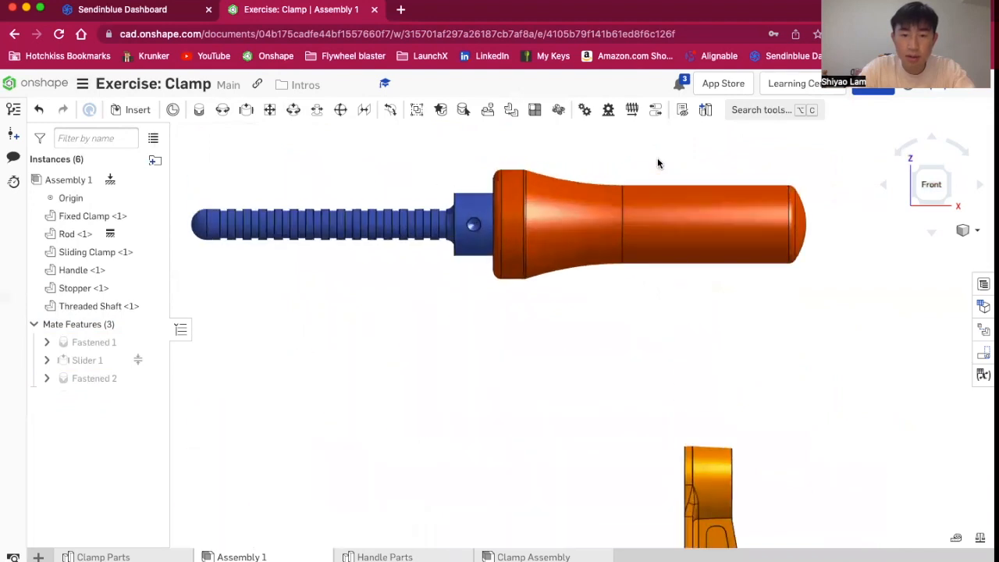
pyautogui.scroll(-2, 753, 429)
pyautogui.moveTo(892, 526); pyautogui.dragTo(730, 466, button='right')
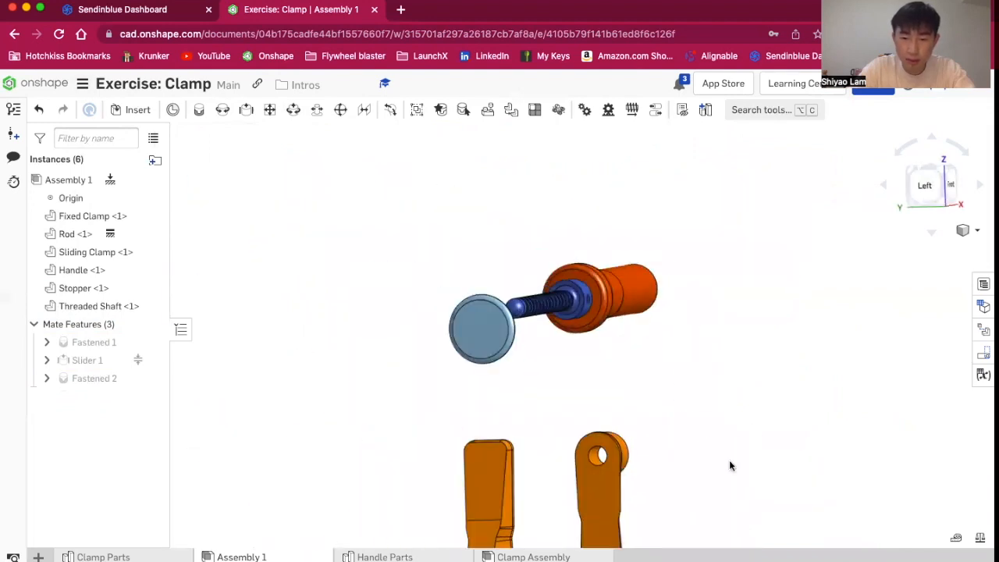
# Create a Cylindrical mate between the threaded shaft's tip mate connector and the sliding clamp's bore mate connector
pyautogui.scroll(3, 769, 431)
pyautogui.moveTo(770, 432); pyautogui.dragTo(731, 429, button='right')
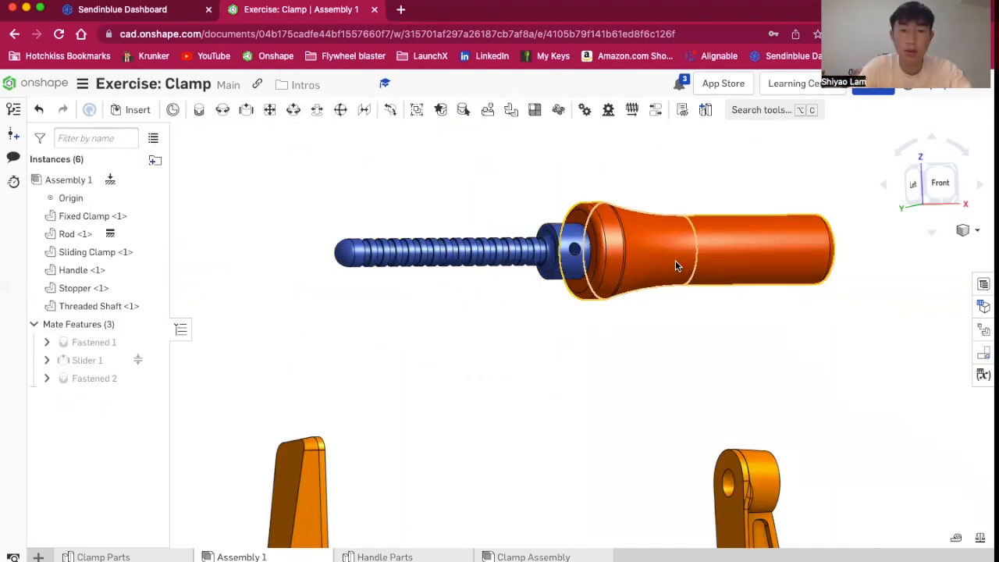
pyautogui.scroll(4, 288, 220)
pyautogui.scroll(-5, 290, 217)
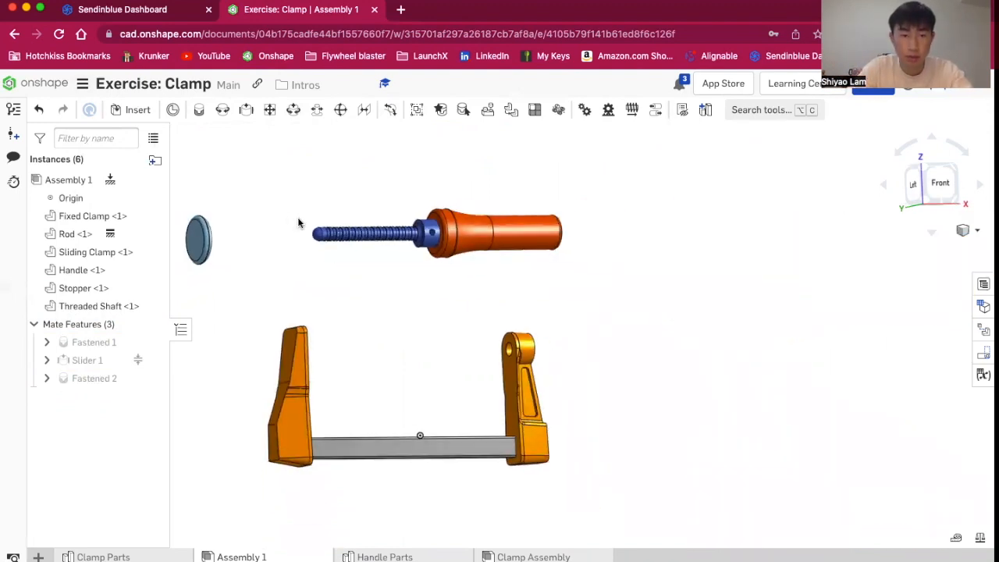
pyautogui.keyDown('ctrl'); pyautogui.scroll(2, 278, 172); pyautogui.keyUp('ctrl')
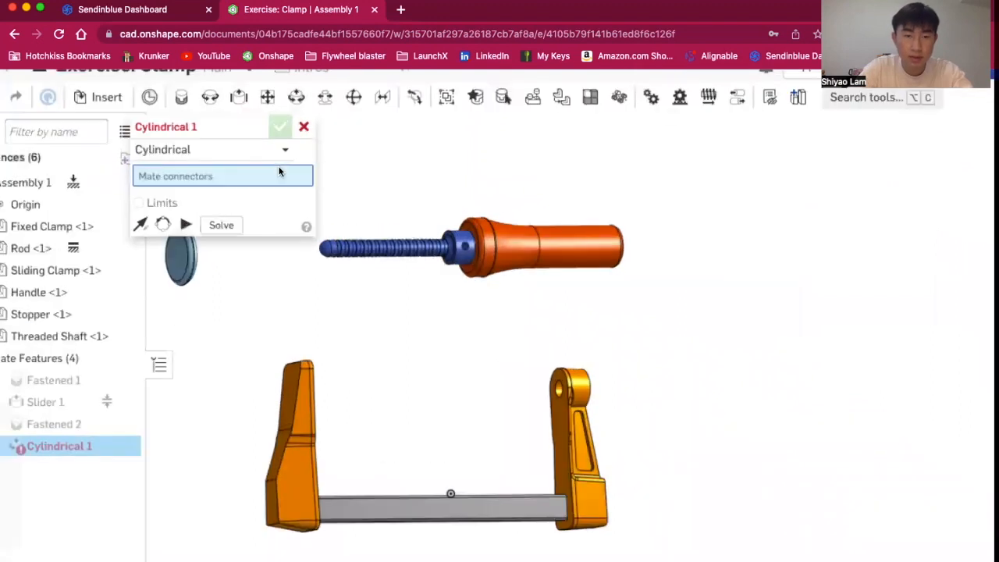
pyautogui.keyDown('ctrl'); pyautogui.scroll(-3, 257, 159); pyautogui.keyUp('ctrl')
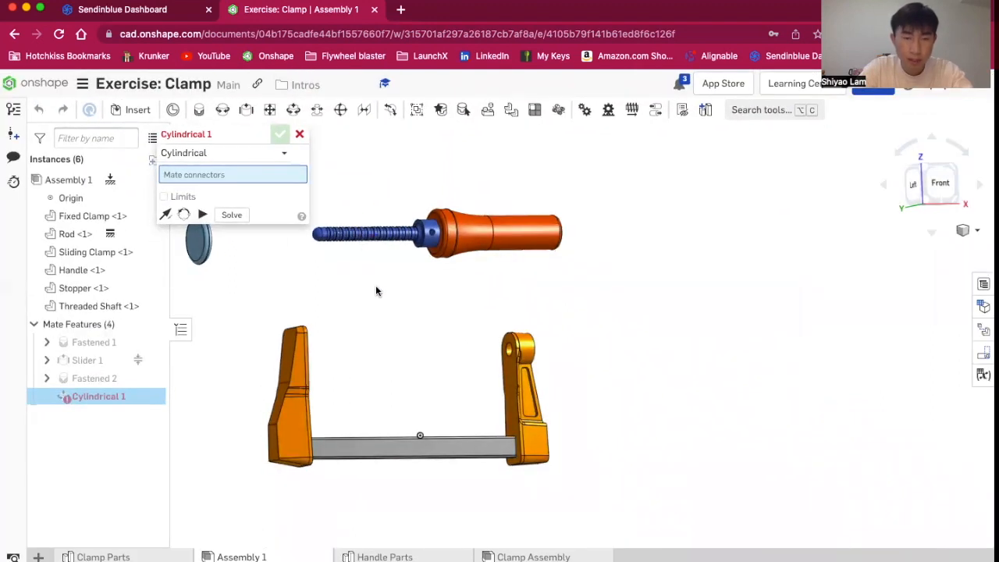
pyautogui.hotkey('shift', '3')
pyautogui.scroll(3, 401, 266)
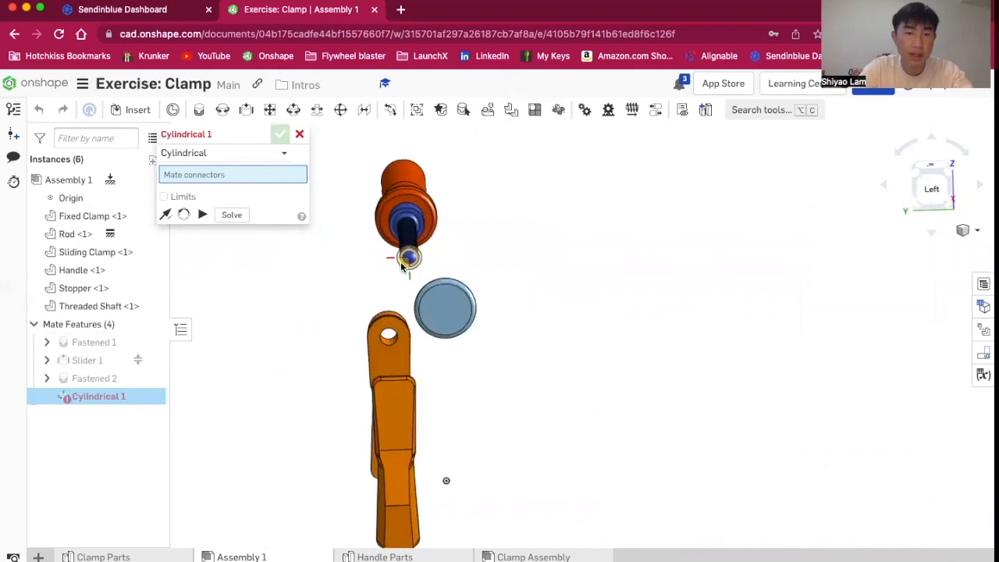
pyautogui.scroll(3, 400, 261)
pyautogui.moveTo(502, 254)
pyautogui.mouseDown(button='right')
pyautogui.moveTo(522, 248)
pyautogui.moveTo(489, 245)
pyautogui.mouseUp(button='right')
pyautogui.moveTo(397, 292); pyautogui.dragTo(403, 337, button='right')
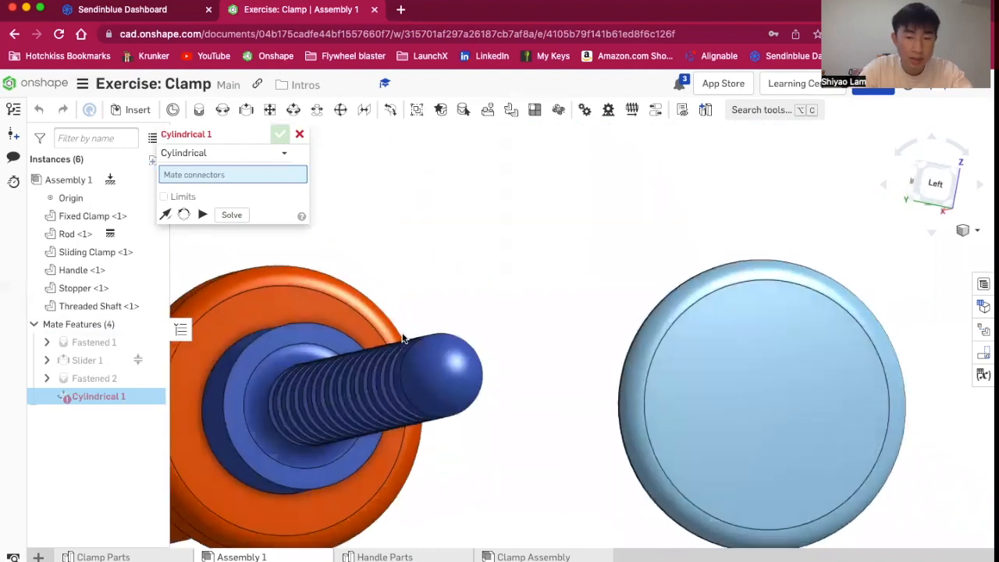
pyautogui.click(412, 398)
pyautogui.moveTo(483, 434); pyautogui.dragTo(447, 429, button='right')
pyautogui.scroll(-5, 447, 428)
pyautogui.scroll(6, 718, 504)
pyautogui.moveTo(717, 505); pyautogui.dragTo(676, 402, button='right')
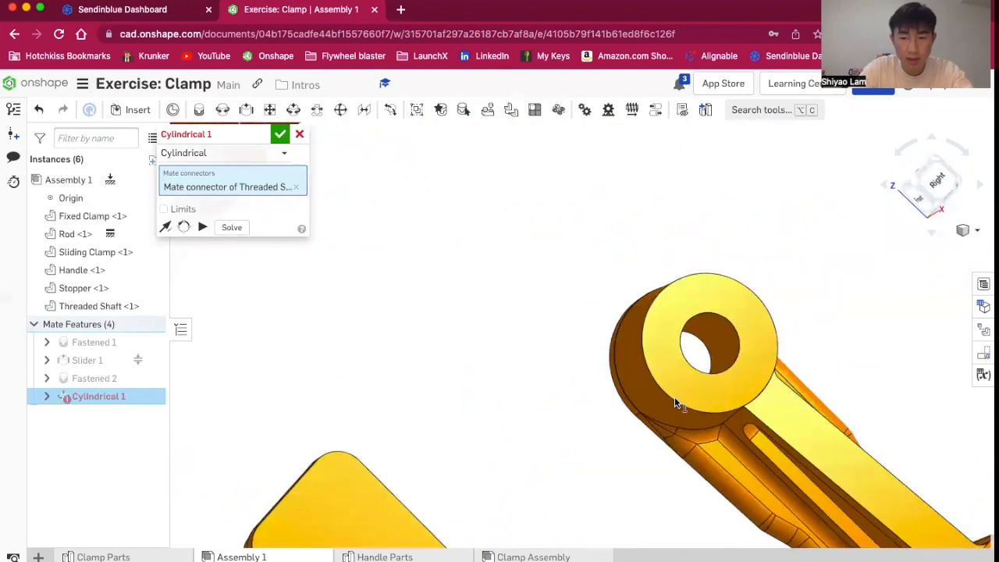
pyautogui.click(730, 322)
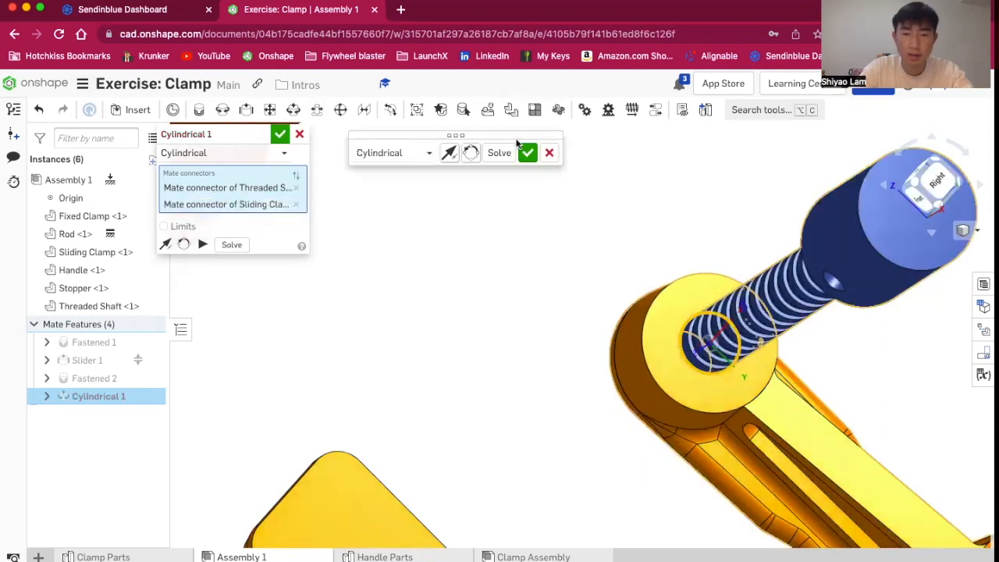
pyautogui.click(526, 151)
pyautogui.press('m')
pyautogui.scroll(-4, 559, 242)
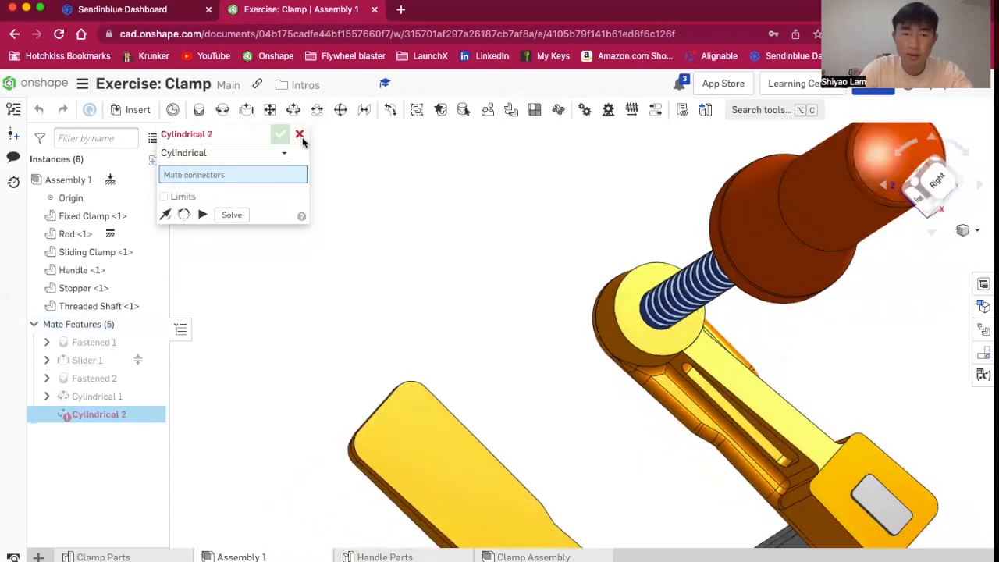
pyautogui.click(301, 136)
# Drag the handle and threaded shaft along the sliding clamp's bore to pull the shaft out
pyautogui.moveTo(586, 228); pyautogui.dragTo(632, 227, button='right')
pyautogui.scroll(-4, 632, 226)
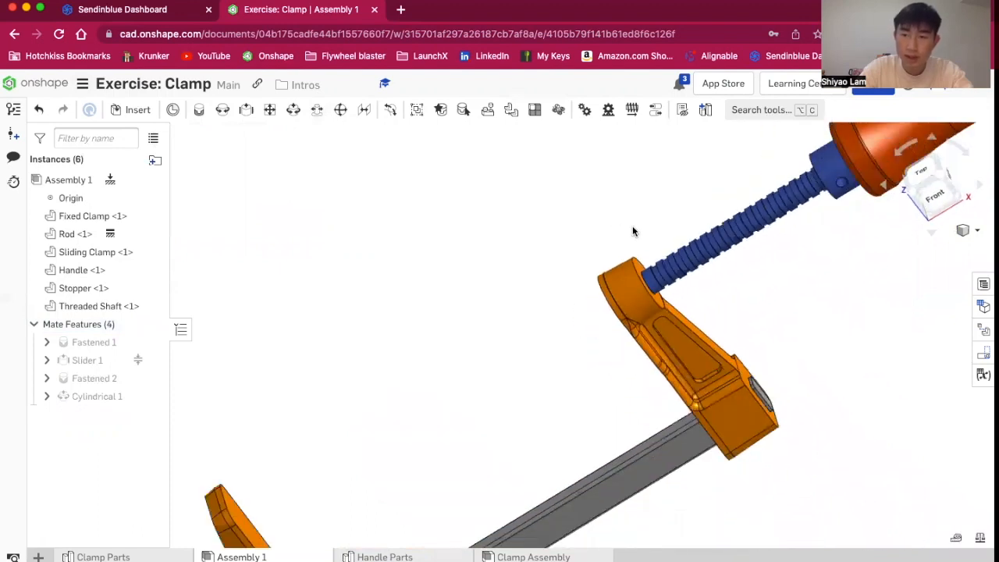
pyautogui.scroll(-4, 632, 227)
pyautogui.scroll(5, 843, 174)
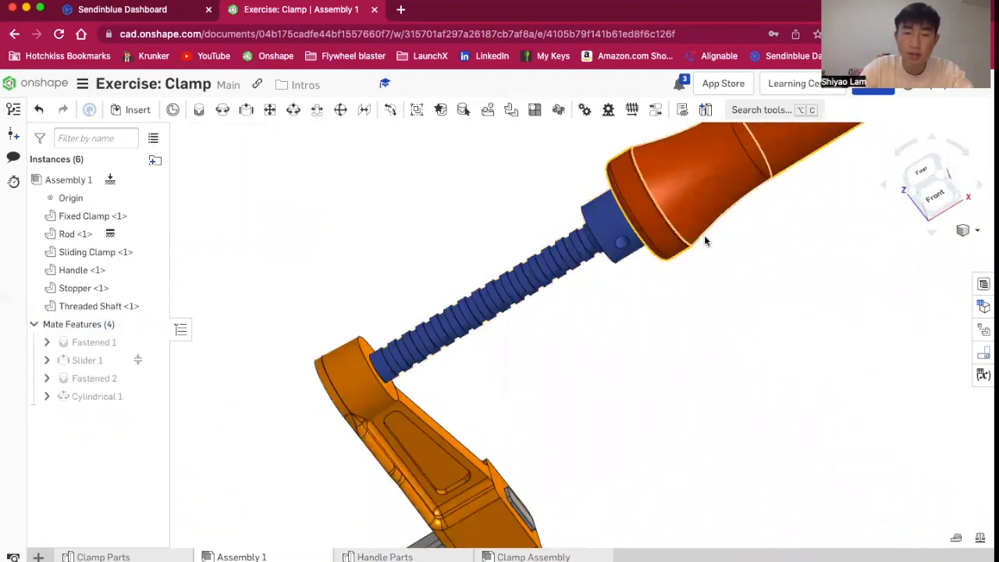
pyautogui.moveTo(702, 227); pyautogui.dragTo(578, 380)
pyautogui.moveTo(579, 381); pyautogui.dragTo(654, 303, button='right')
pyautogui.click(937, 198)
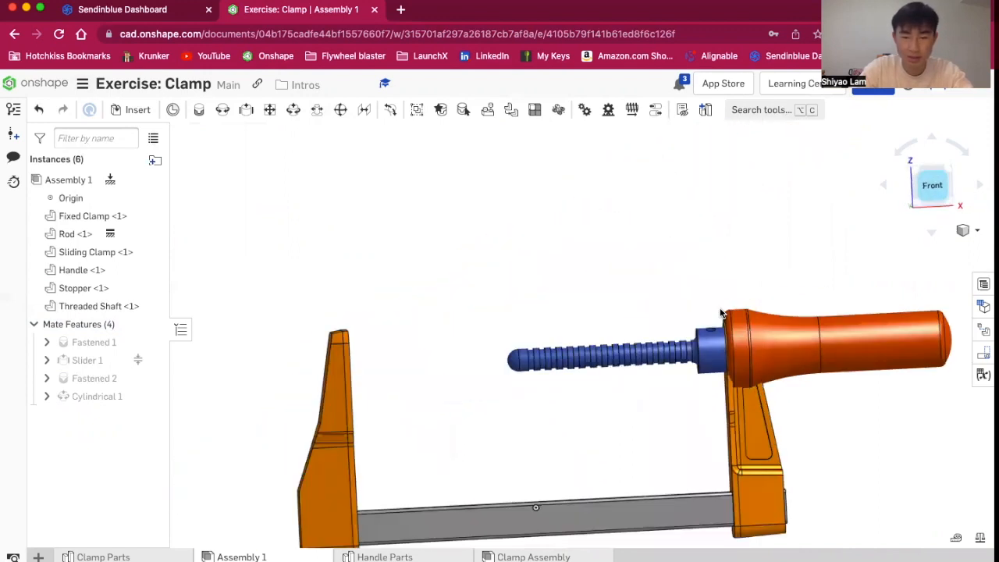
pyautogui.scroll(3, 879, 394)
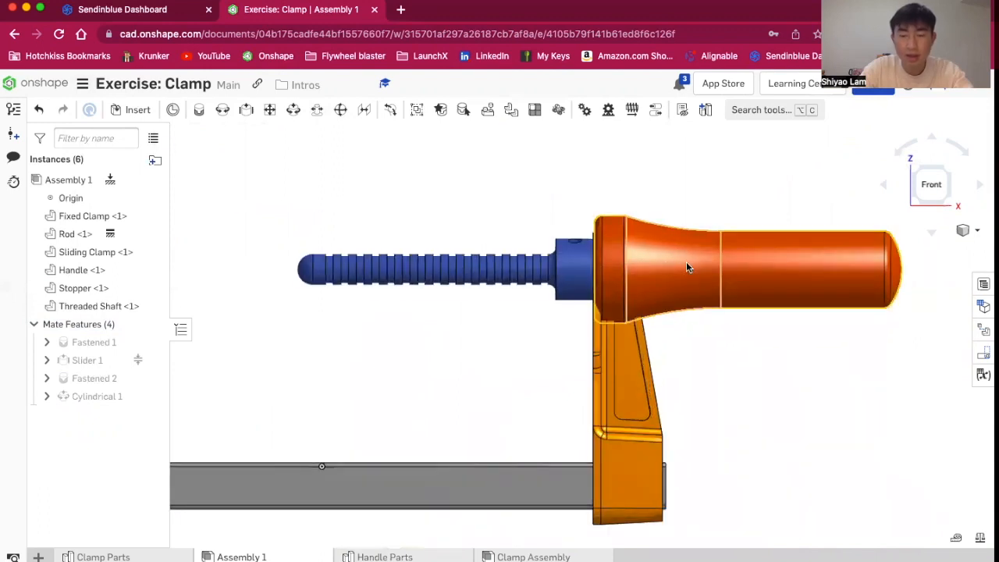
pyautogui.moveTo(749, 267); pyautogui.dragTo(714, 271)
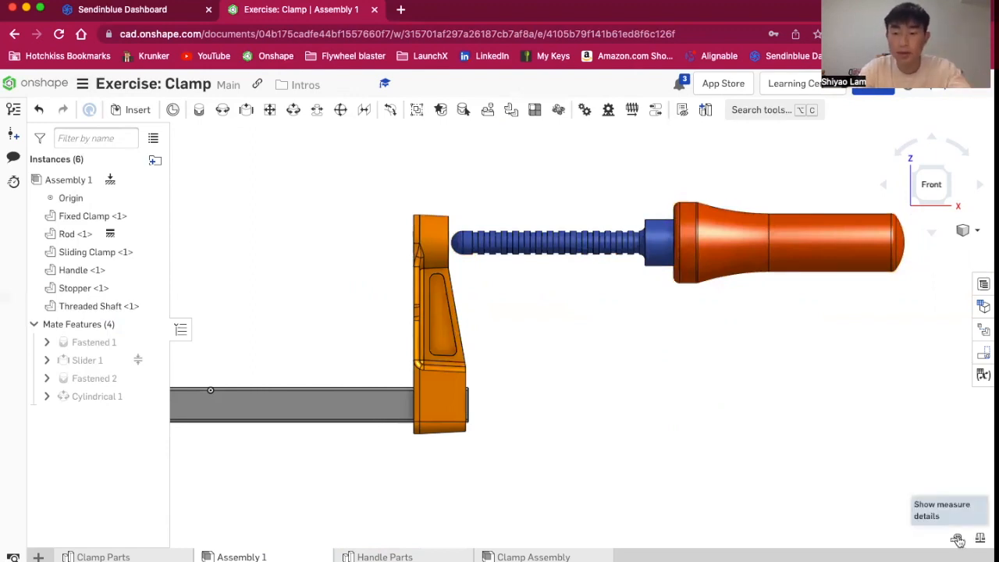
# Measure the center distance between the threaded shaft's tip edge and its shoulder edge, and copy the value
pyautogui.click(958, 540)
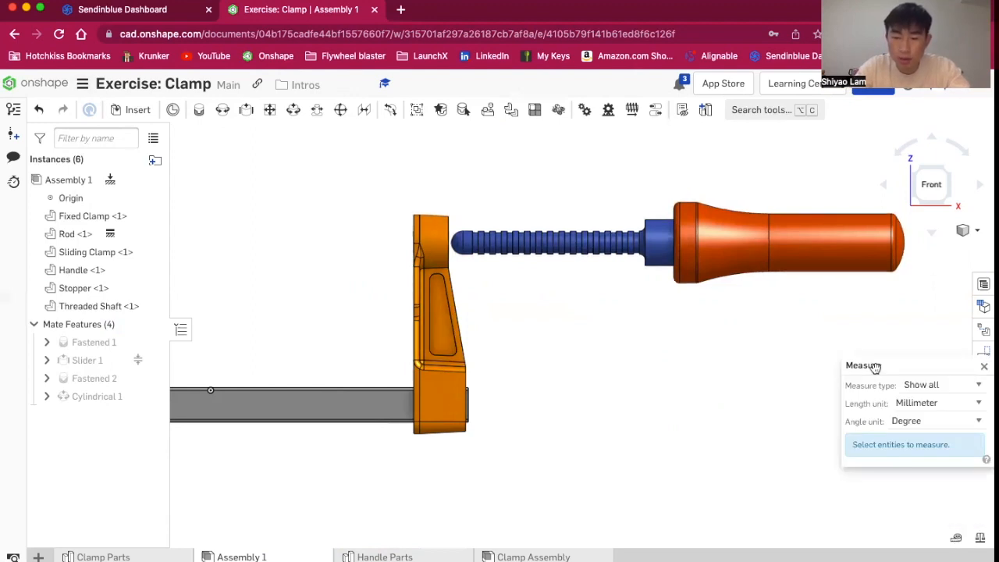
pyautogui.scroll(5, 454, 252)
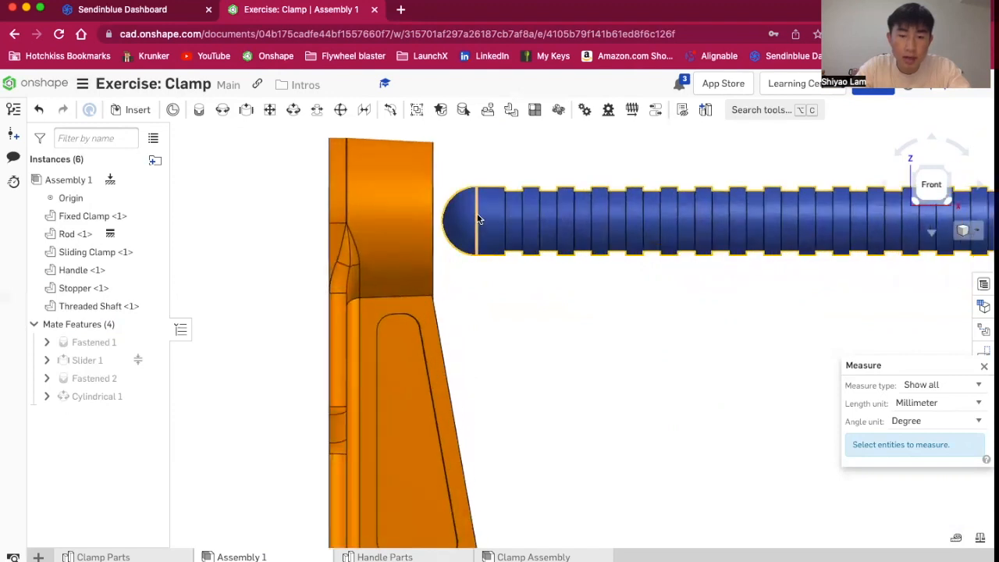
pyautogui.click(478, 219)
pyautogui.scroll(-3, 692, 379)
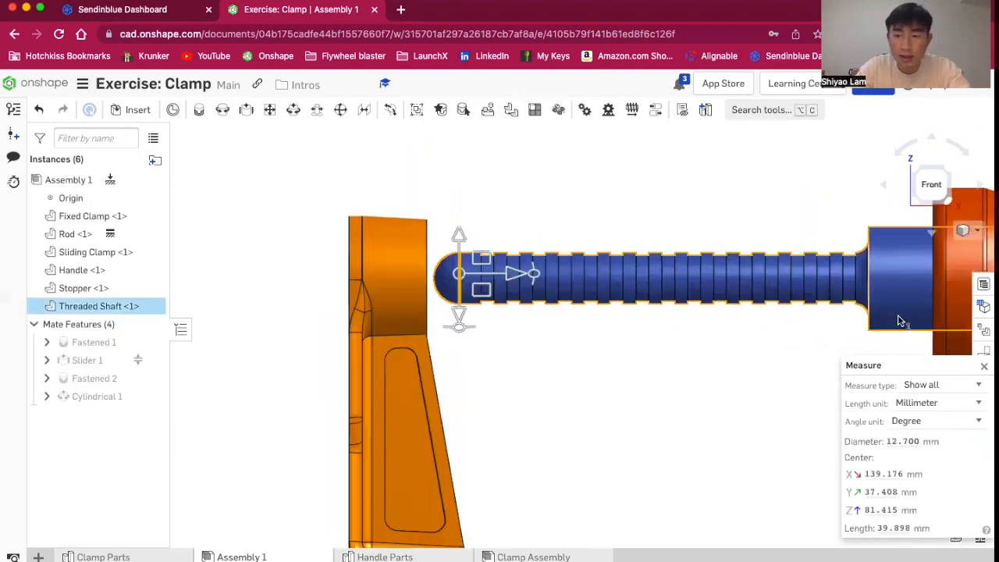
pyautogui.scroll(2, 898, 317)
pyautogui.moveTo(900, 317); pyautogui.dragTo(912, 318, button='right')
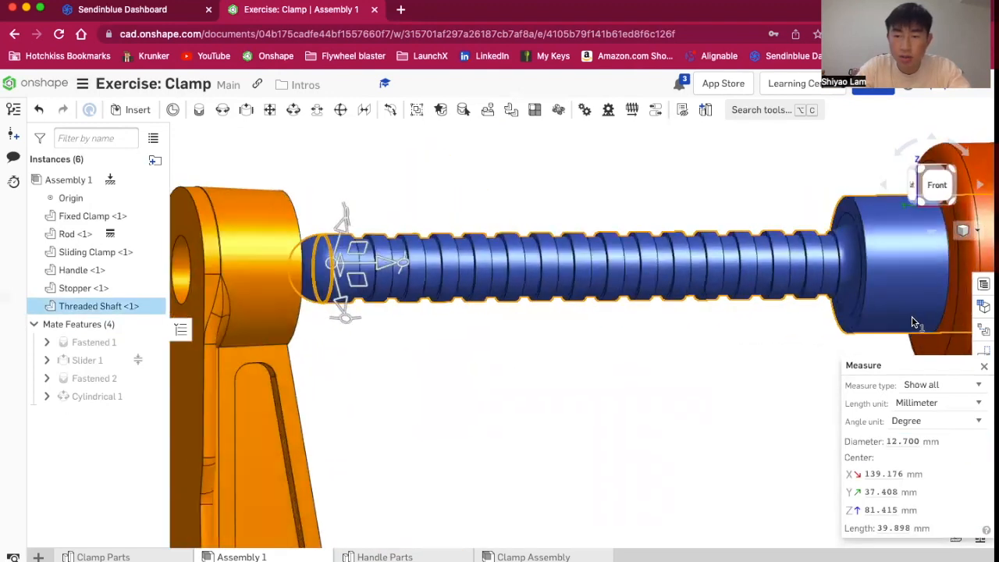
pyautogui.click(867, 269)
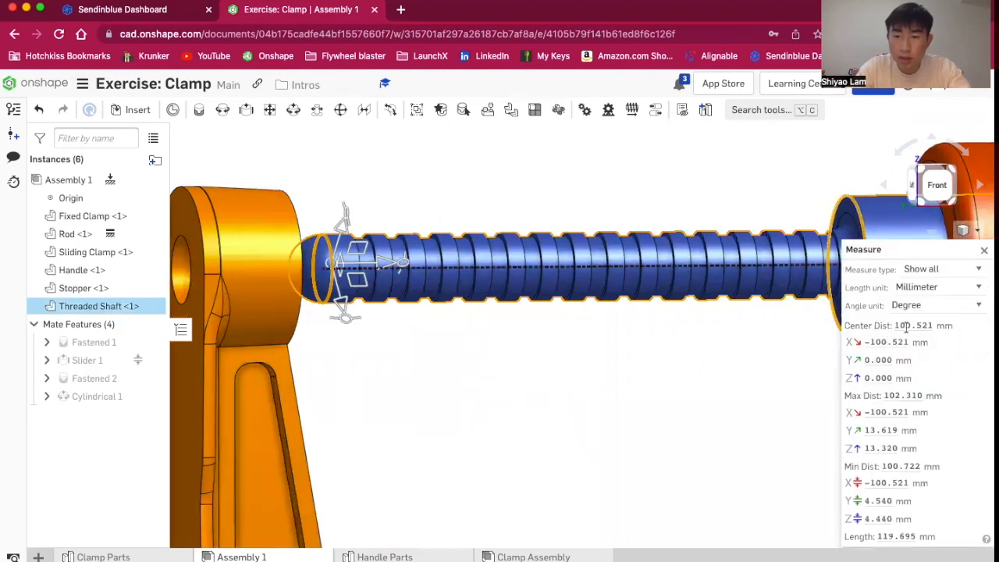
pyautogui.moveTo(660, 424); pyautogui.dragTo(678, 466, button='right')
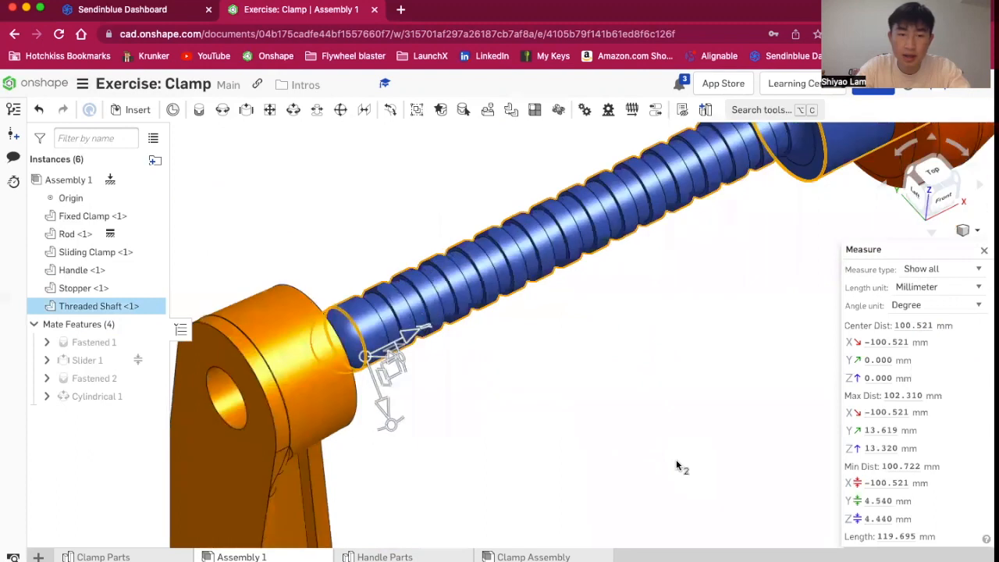
pyautogui.click(924, 324)
pyautogui.press('super+c')
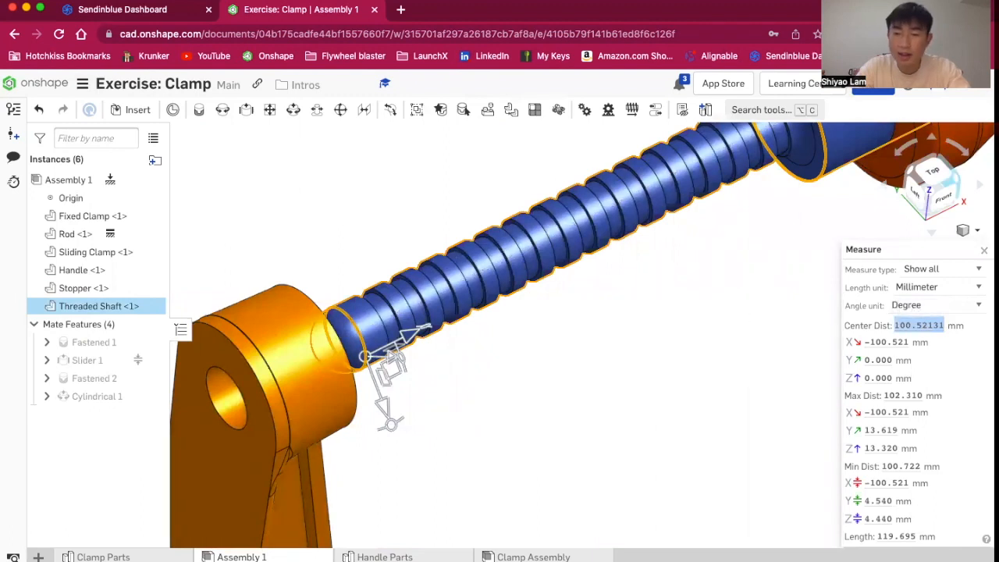
# Edit Cylindrical 1, enable limits and set the maximum axial limit to 100.52131 mm
pyautogui.click(98, 398)
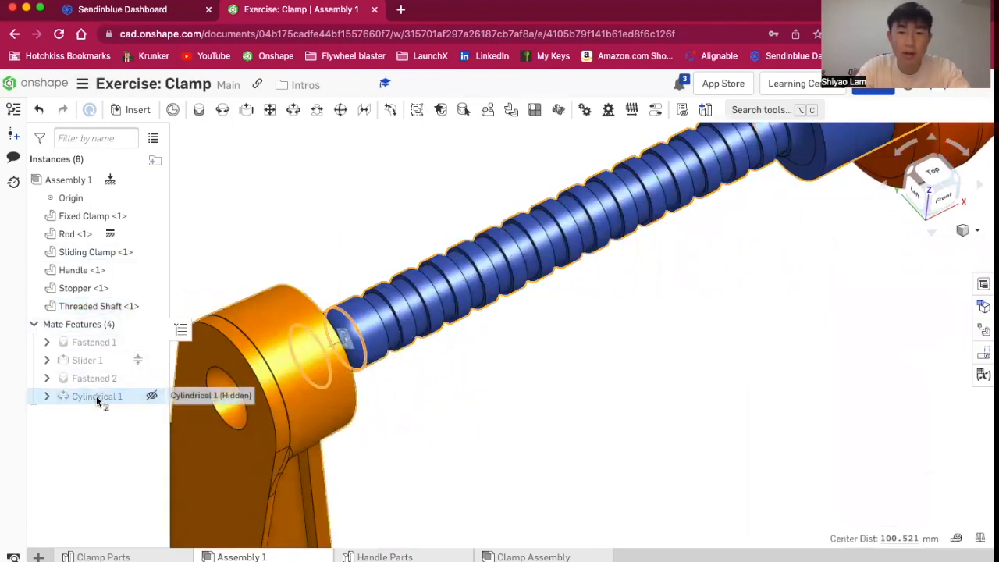
pyautogui.doubleClick(98, 397)
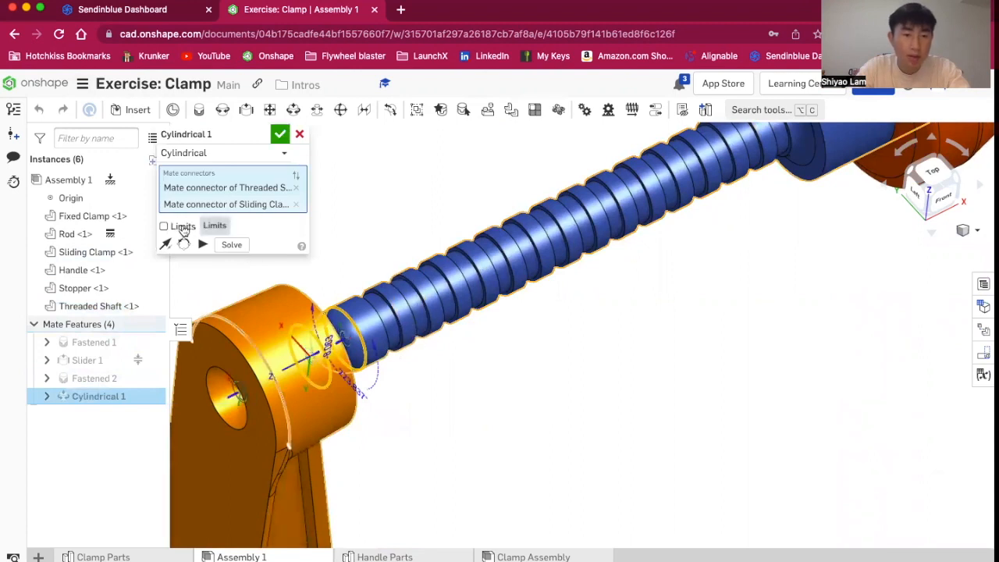
pyautogui.click(181, 228)
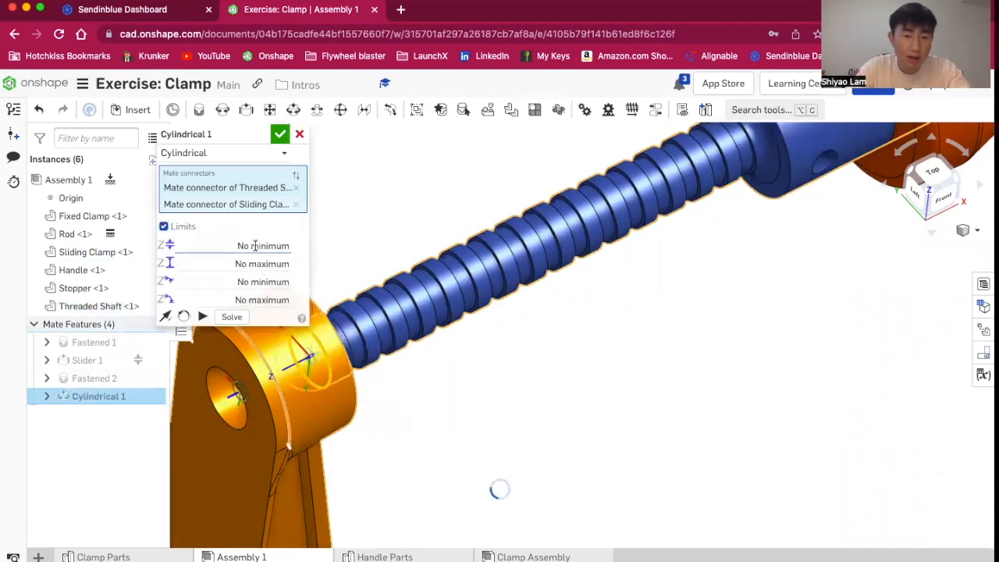
pyautogui.press('super+v')
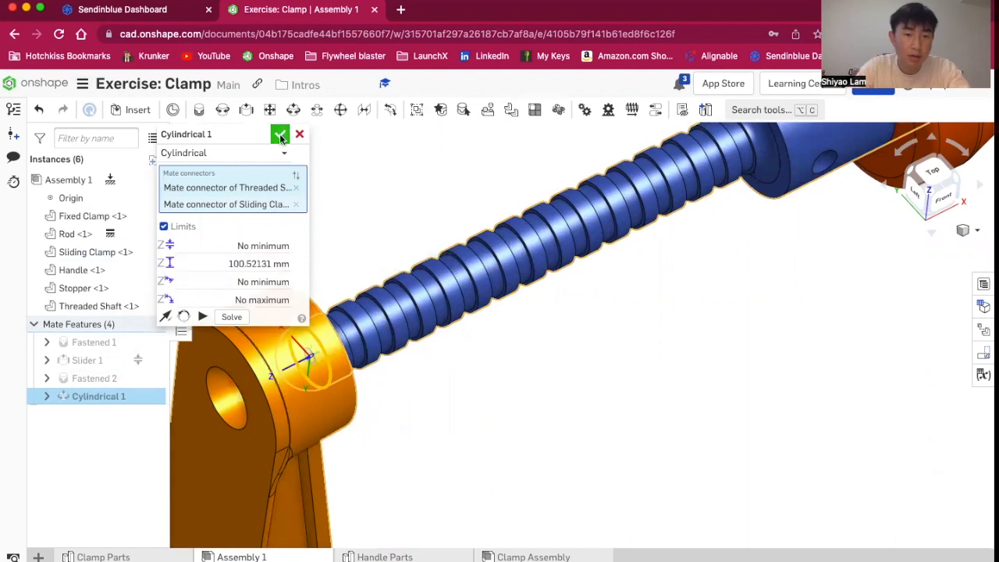
pyautogui.click(280, 135)
# Drag the handle back and forth to test the limited travel of the shaft through the sliding clamp
pyautogui.scroll(-5, 375, 273)
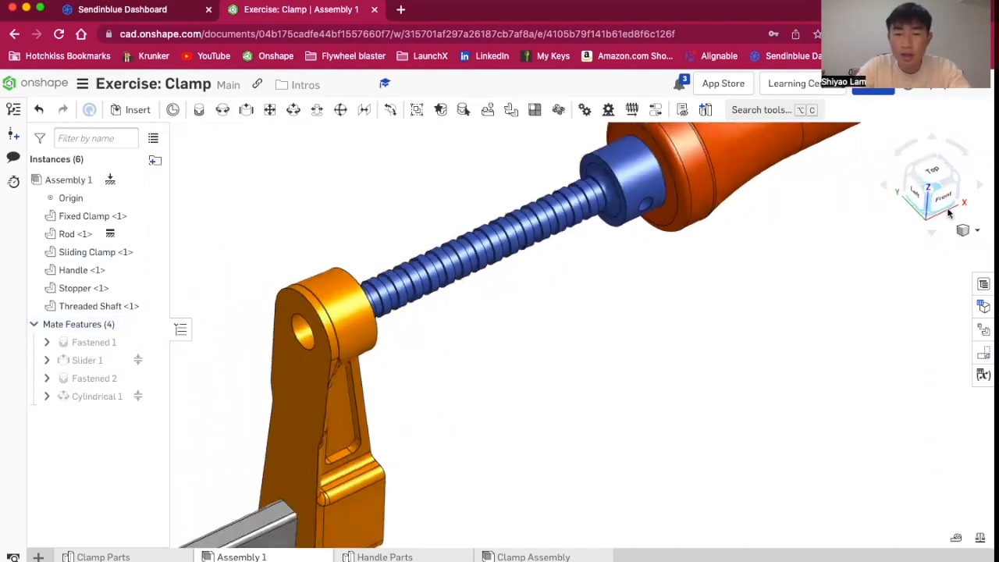
pyautogui.click(948, 210)
pyautogui.moveTo(866, 301); pyautogui.dragTo(863, 371, button='right')
pyautogui.moveTo(862, 274); pyautogui.dragTo(622, 291)
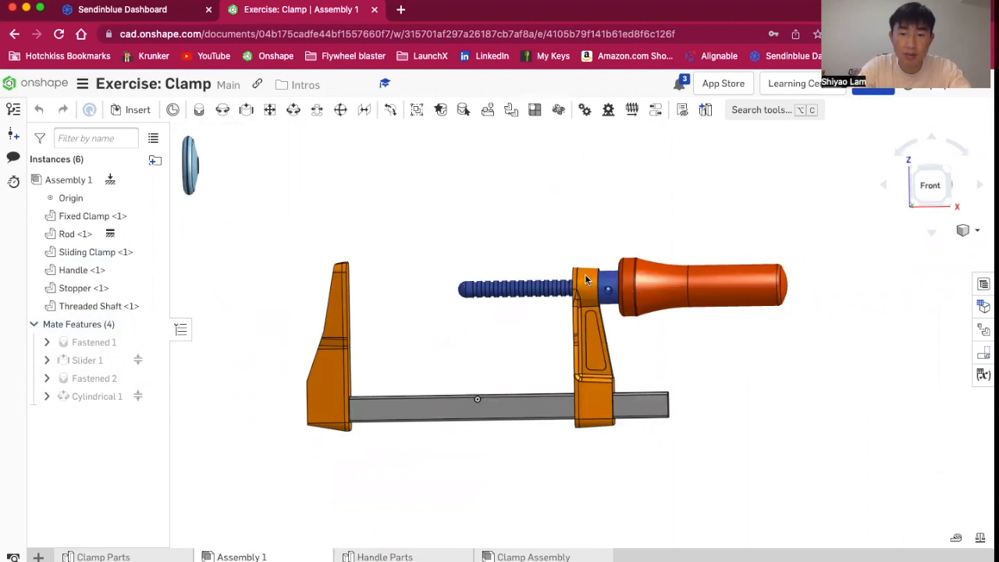
pyautogui.scroll(5, 583, 281)
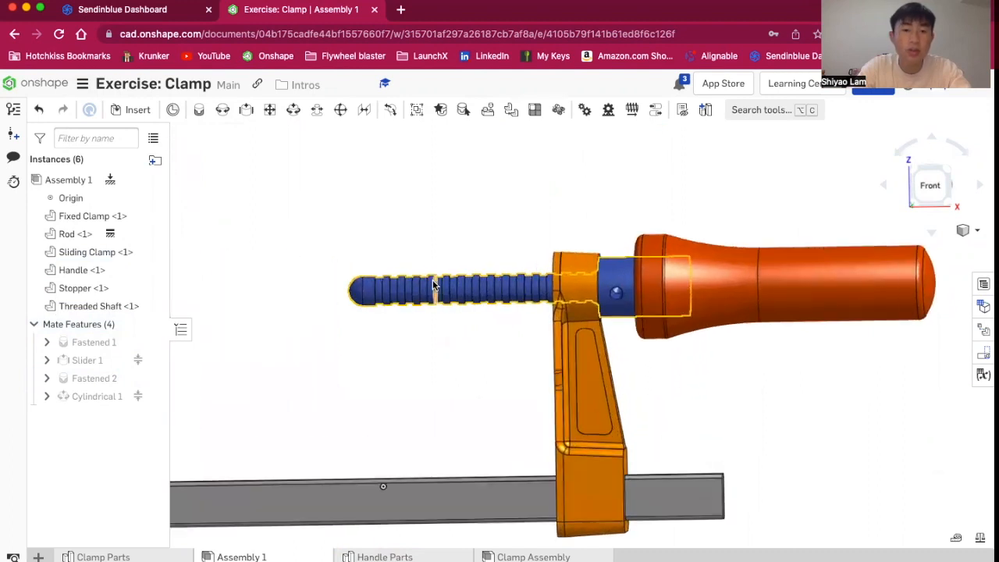
pyautogui.scroll(3, 434, 286)
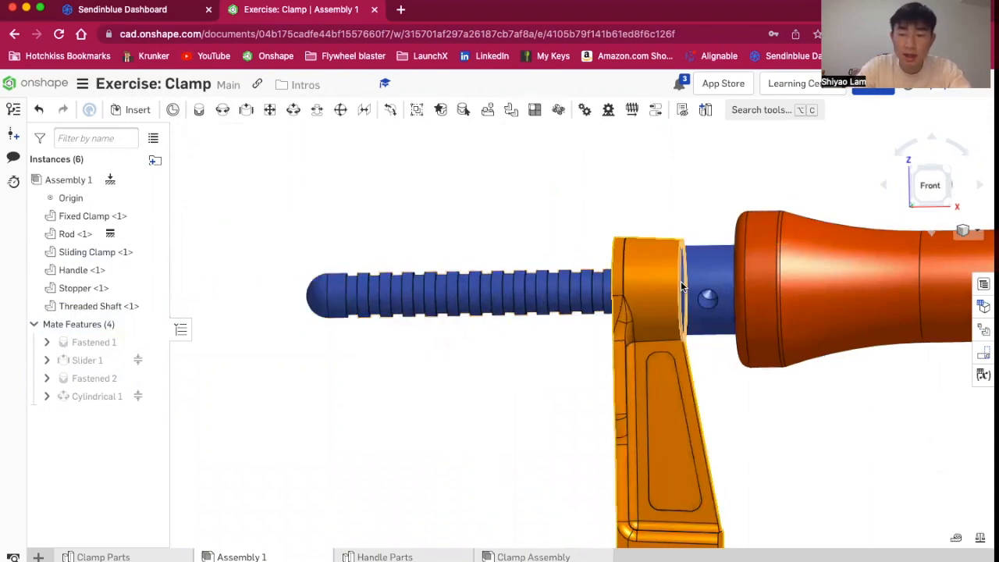
pyautogui.moveTo(555, 392); pyautogui.dragTo(565, 398, button='right')
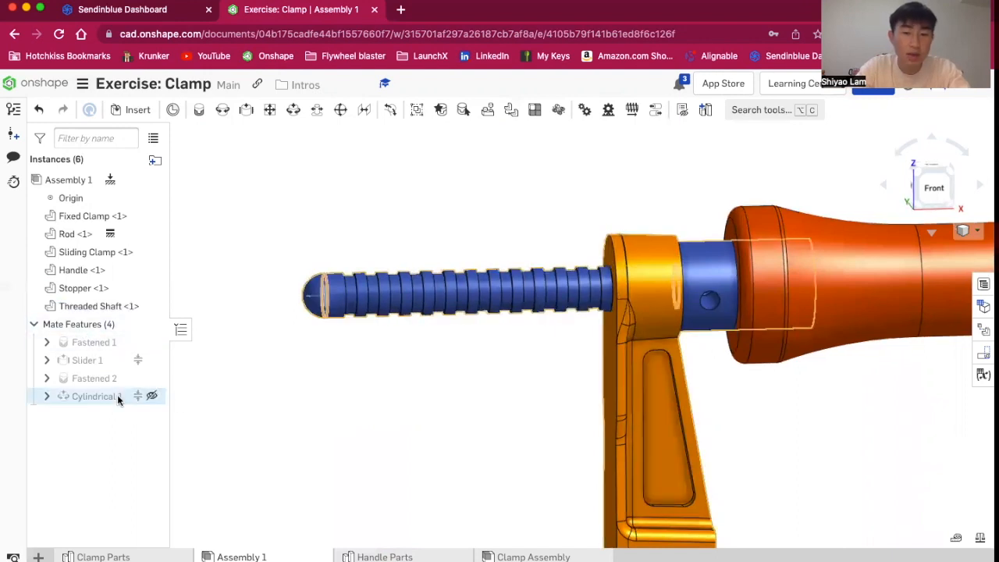
pyautogui.scroll(-5, 310, 423)
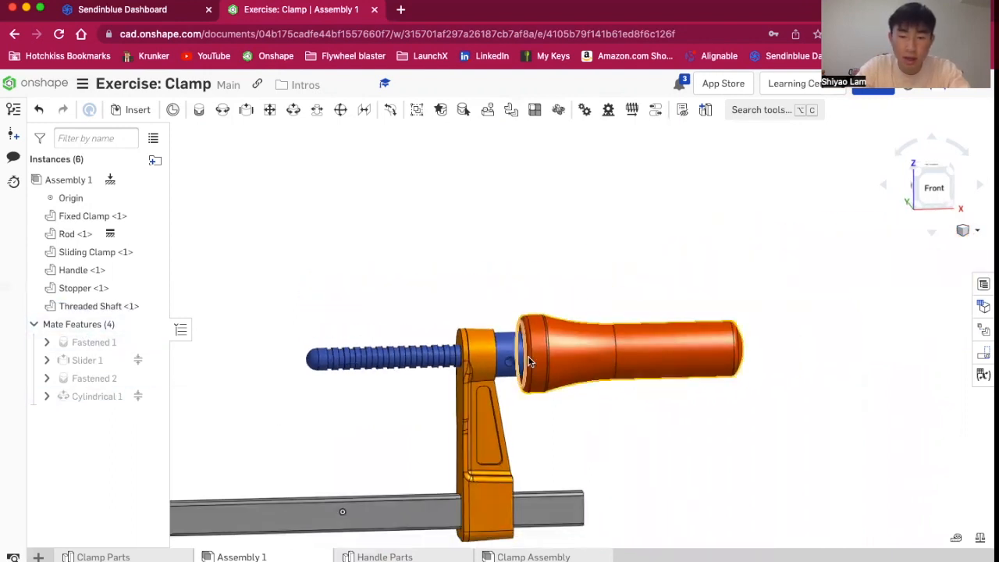
pyautogui.moveTo(585, 364); pyautogui.dragTo(718, 362)
pyautogui.moveTo(806, 375); pyautogui.dragTo(479, 380)
# Start a Ball mate and pick the mate connector at the center of the stopper's hole
pyautogui.scroll(-6, 357, 275)
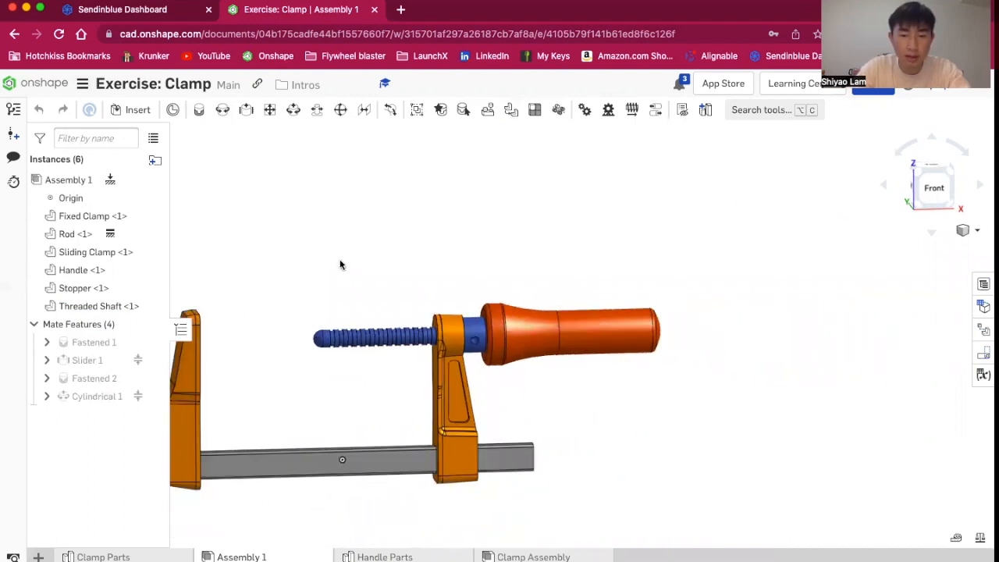
pyautogui.scroll(5, 341, 231)
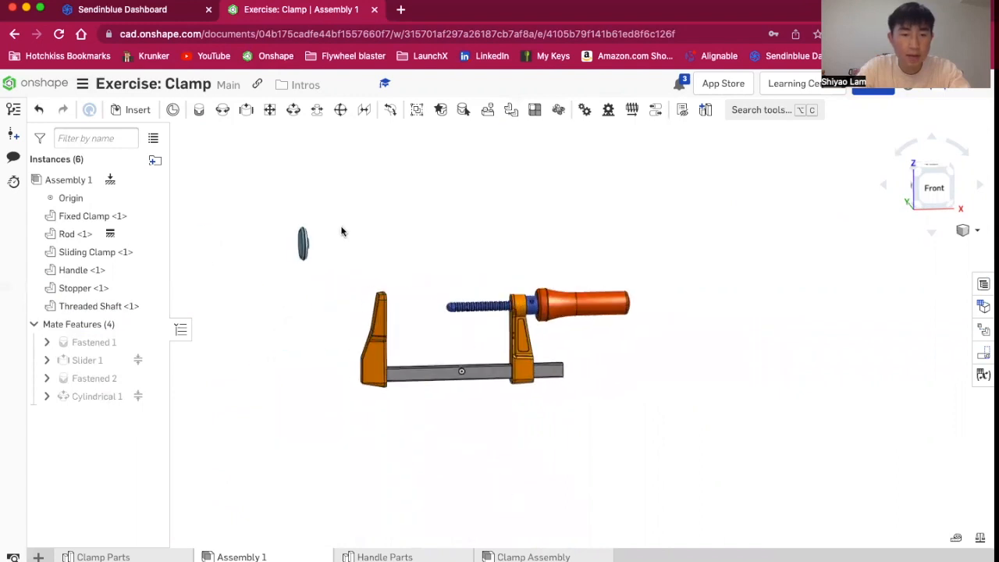
pyautogui.scroll(3, 236, 245)
pyautogui.moveTo(307, 289); pyautogui.dragTo(275, 292, button='right')
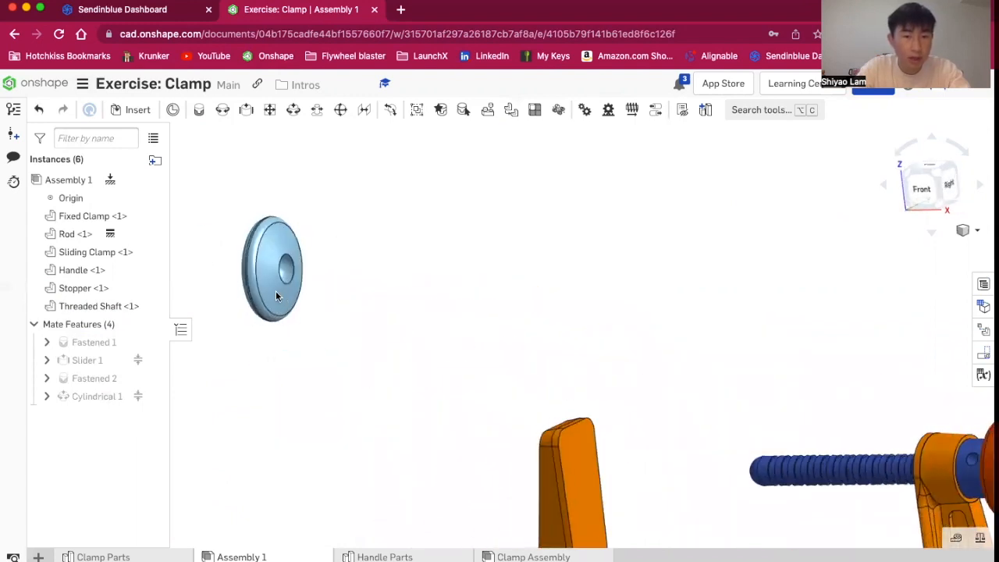
pyautogui.click(342, 111)
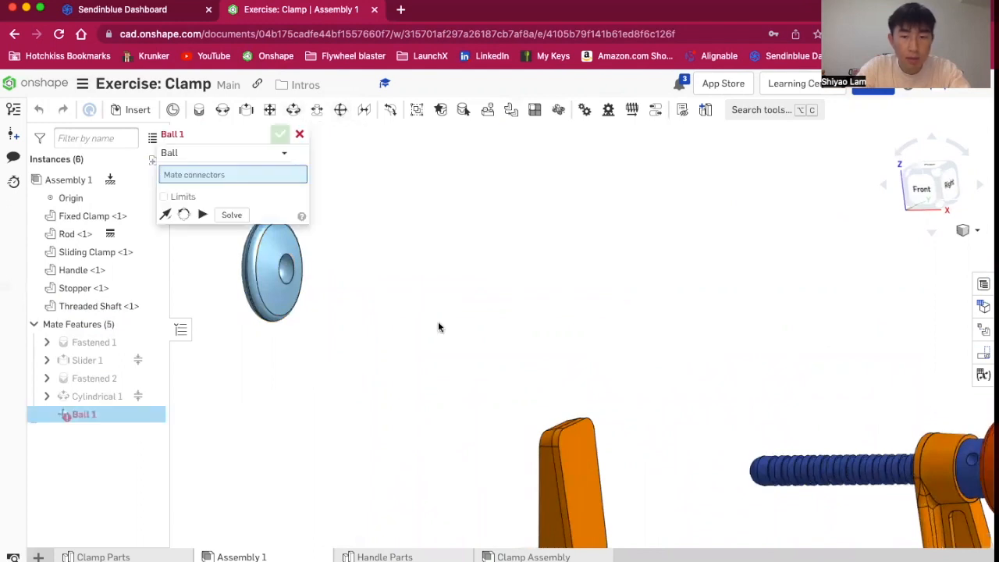
pyautogui.scroll(-3, 281, 360)
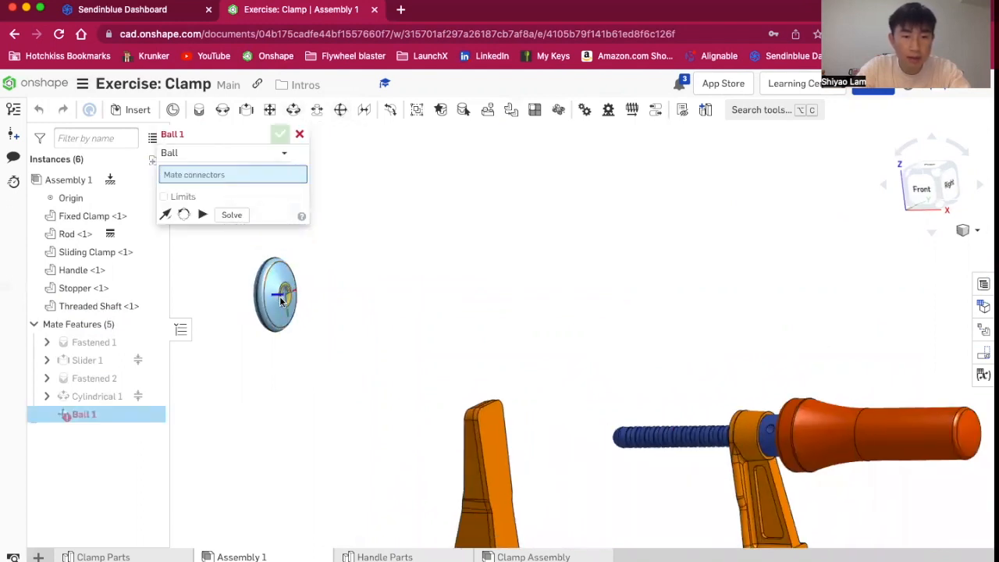
pyautogui.moveTo(626, 467); pyautogui.dragTo(602, 469, button='right')
pyautogui.scroll(3, 322, 322)
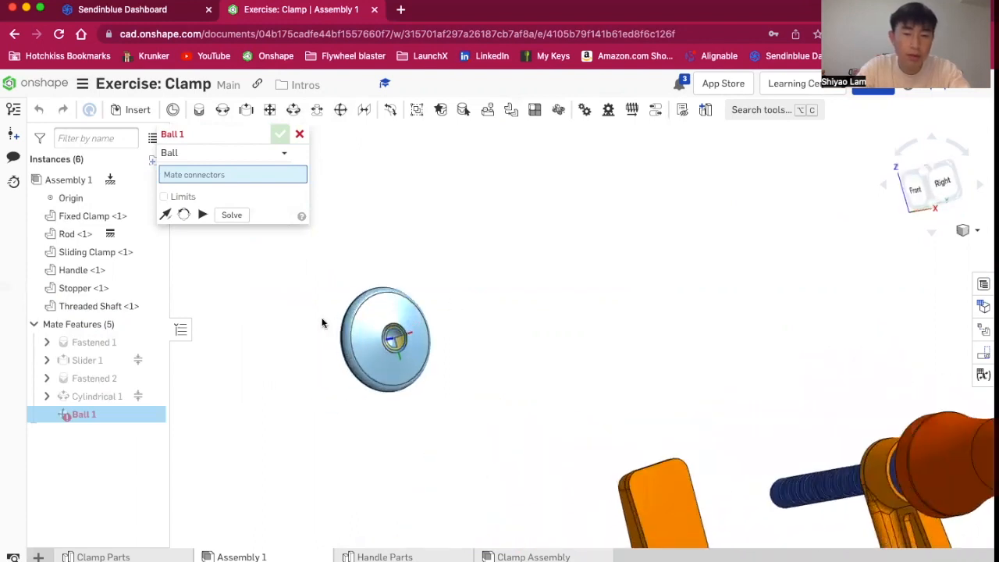
pyautogui.scroll(3, 591, 379)
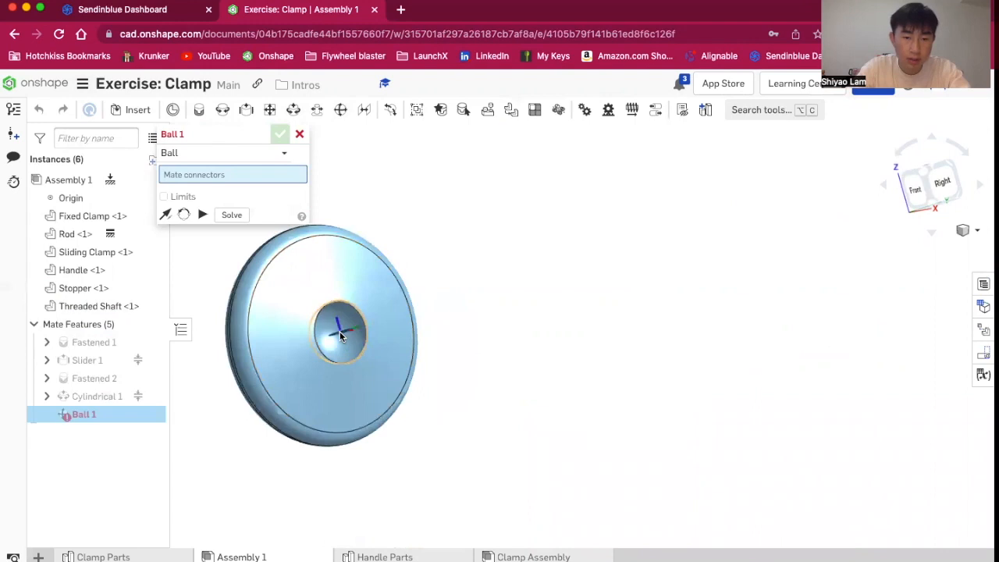
pyautogui.moveTo(348, 348); pyautogui.dragTo(474, 325, button='right')
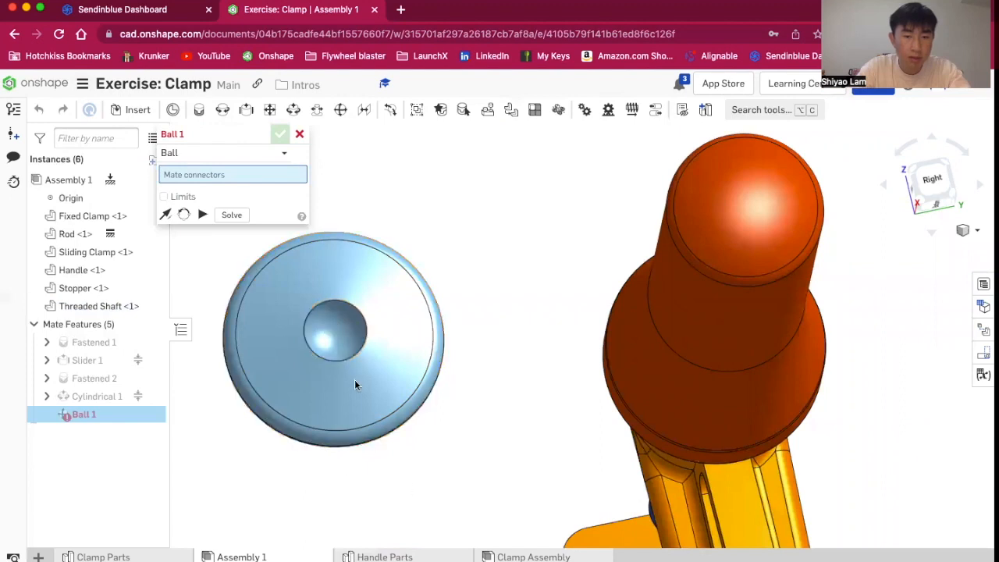
pyautogui.click(341, 359)
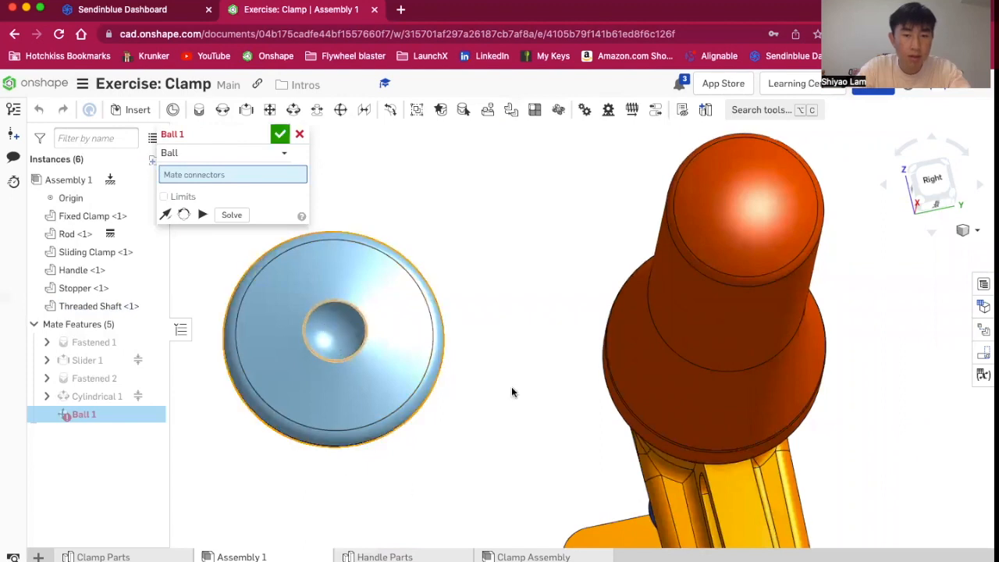
# Pick the mate connector at the threaded shaft's rounded tip and confirm the Ball mate
pyautogui.moveTo(522, 386); pyautogui.dragTo(614, 404, button='right')
pyautogui.scroll(-6, 615, 399)
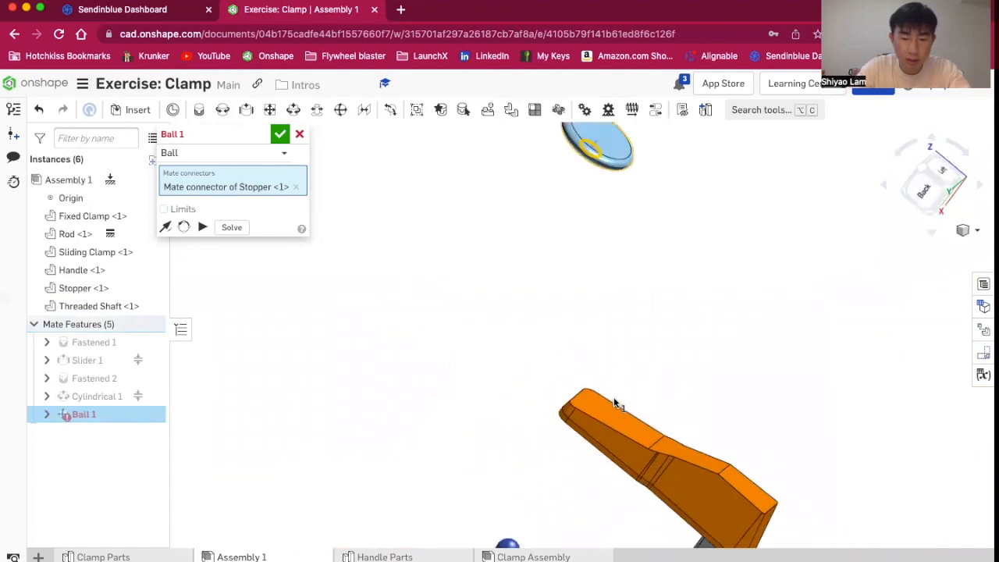
pyautogui.scroll(4, 568, 510)
pyautogui.scroll(3, 567, 507)
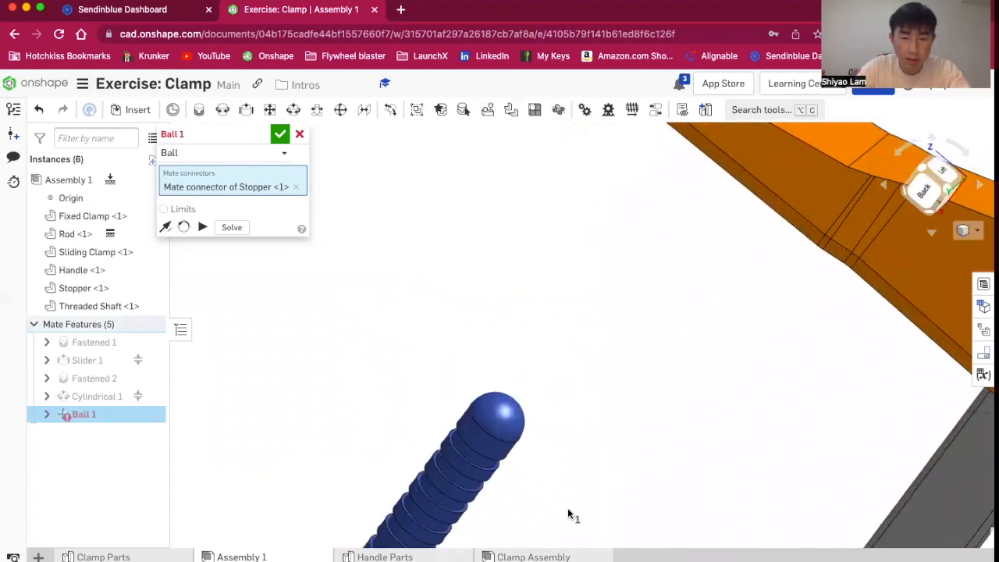
pyautogui.moveTo(518, 399); pyautogui.dragTo(503, 404, button='right')
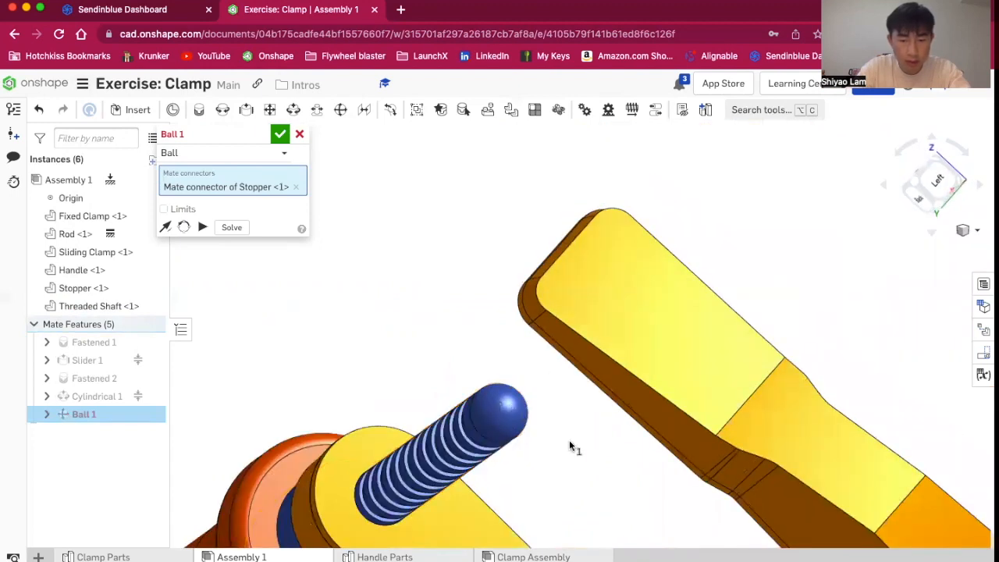
pyautogui.click(572, 446)
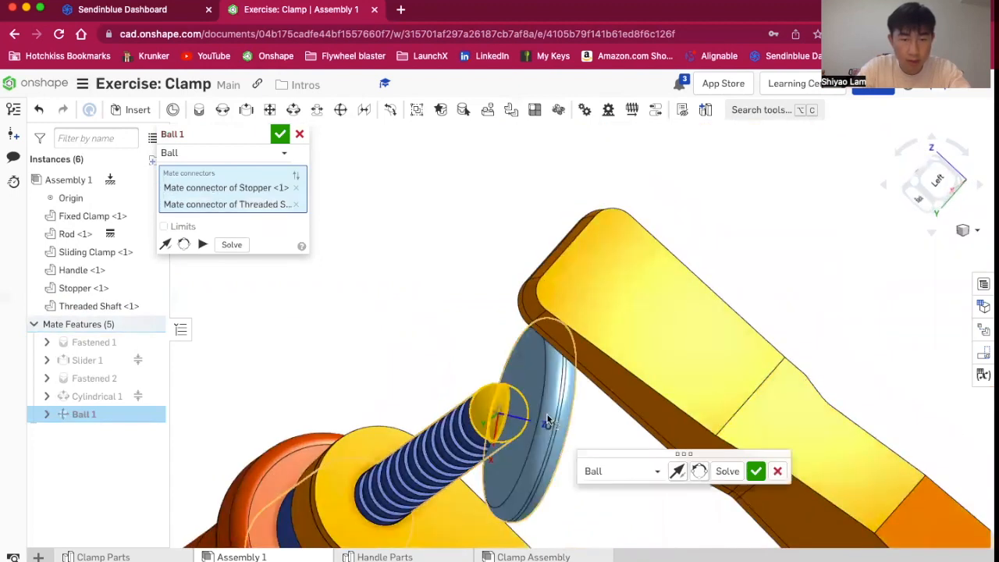
pyautogui.click(756, 470)
# Edit Ball 1, enable limits and set its maximum angle limit to 3
pyautogui.moveTo(618, 439); pyautogui.dragTo(606, 470, button='right')
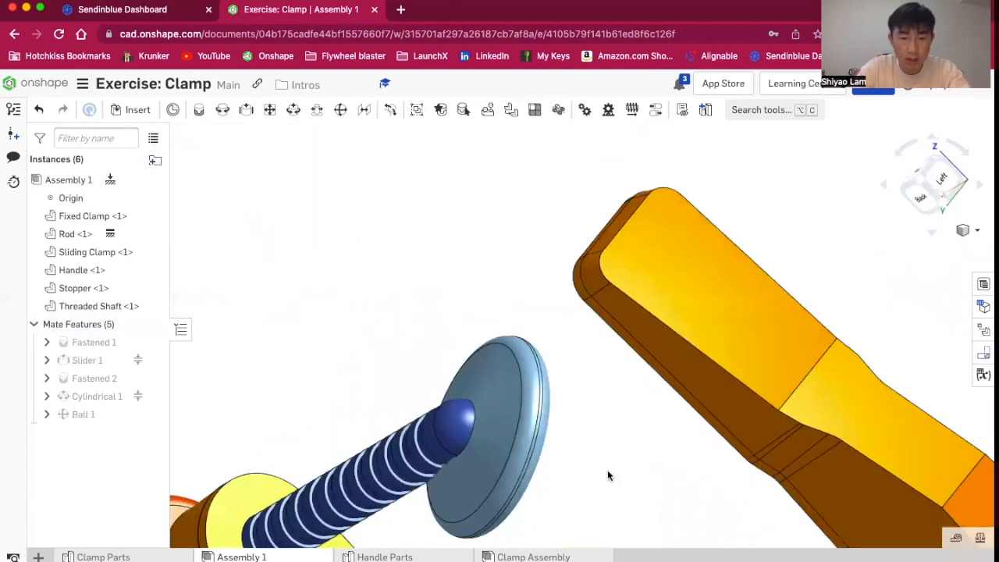
pyautogui.scroll(-4, 604, 472)
pyautogui.moveTo(456, 422); pyautogui.dragTo(497, 439)
pyautogui.click(112, 414)
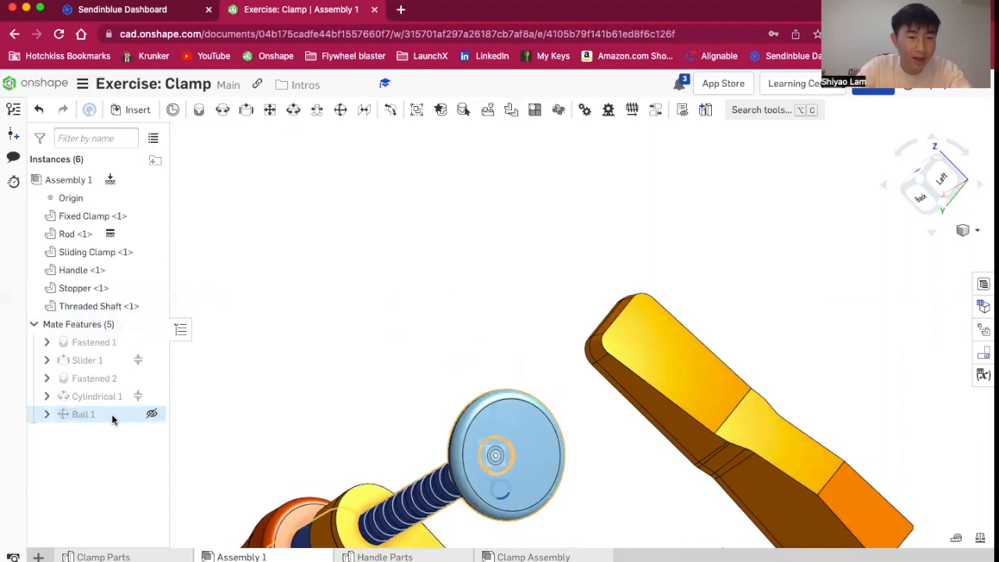
pyautogui.doubleClick(47, 420)
pyautogui.click(182, 227)
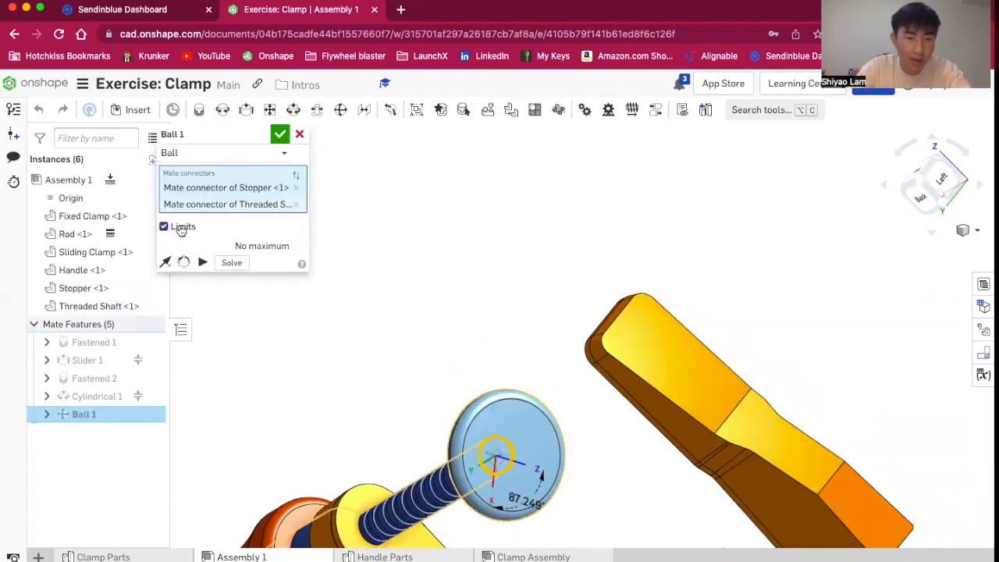
pyautogui.click(283, 246)
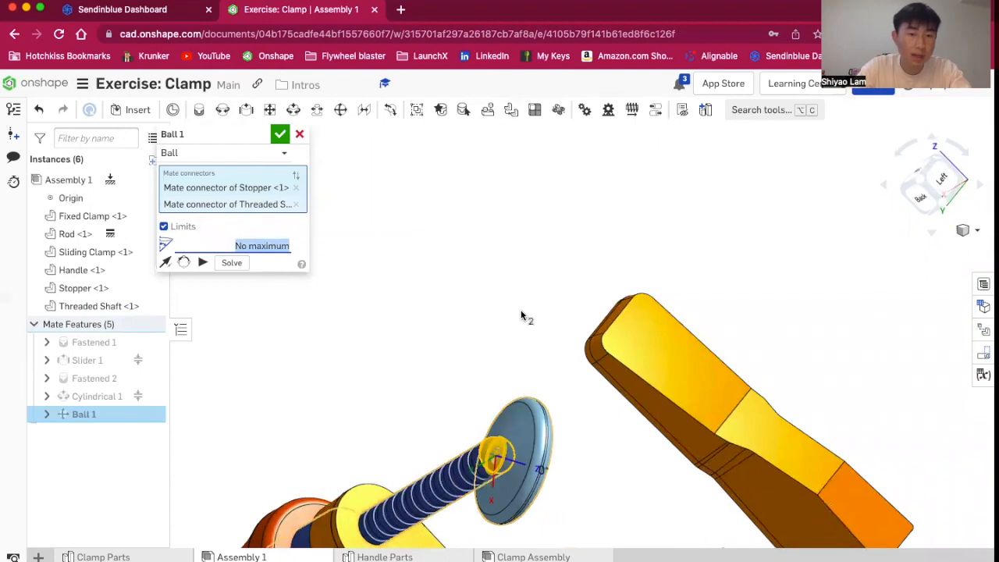
pyautogui.write('3')
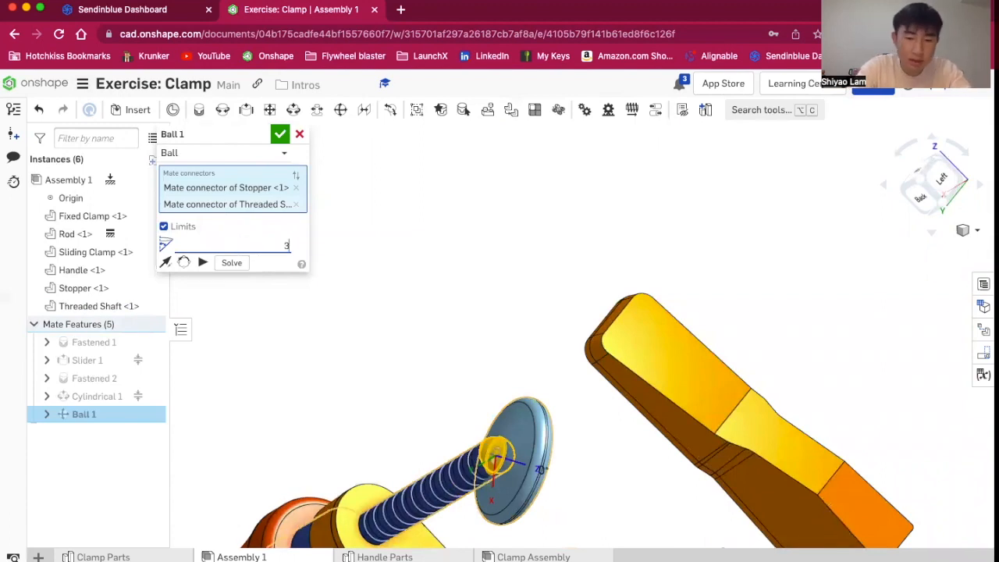
pyautogui.press('Return')
pyautogui.click(280, 134)
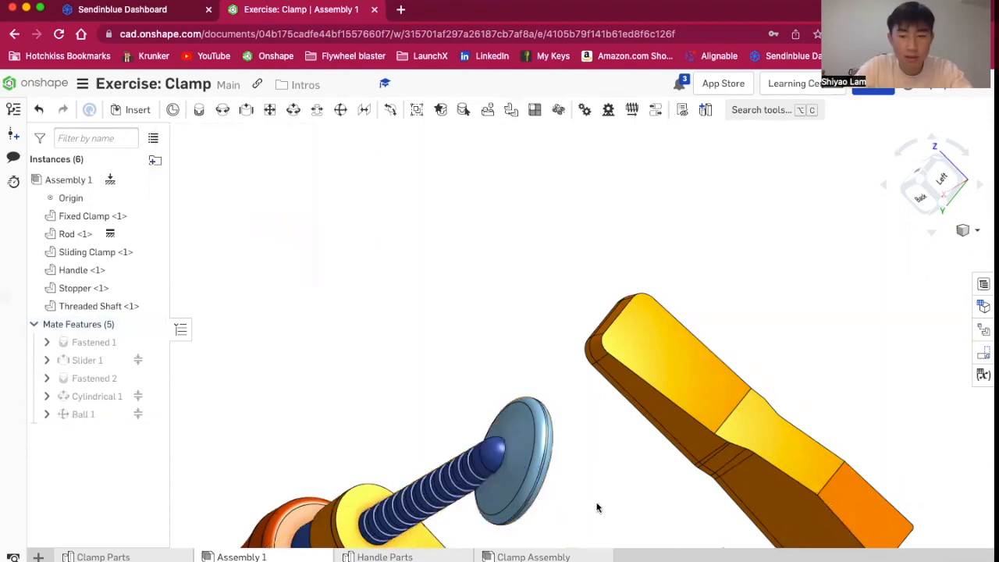
# Reopen Ball 1 and try to change its maximum angle limit to 360
pyautogui.moveTo(430, 456); pyautogui.dragTo(461, 397)
pyautogui.scroll(-3, 462, 396)
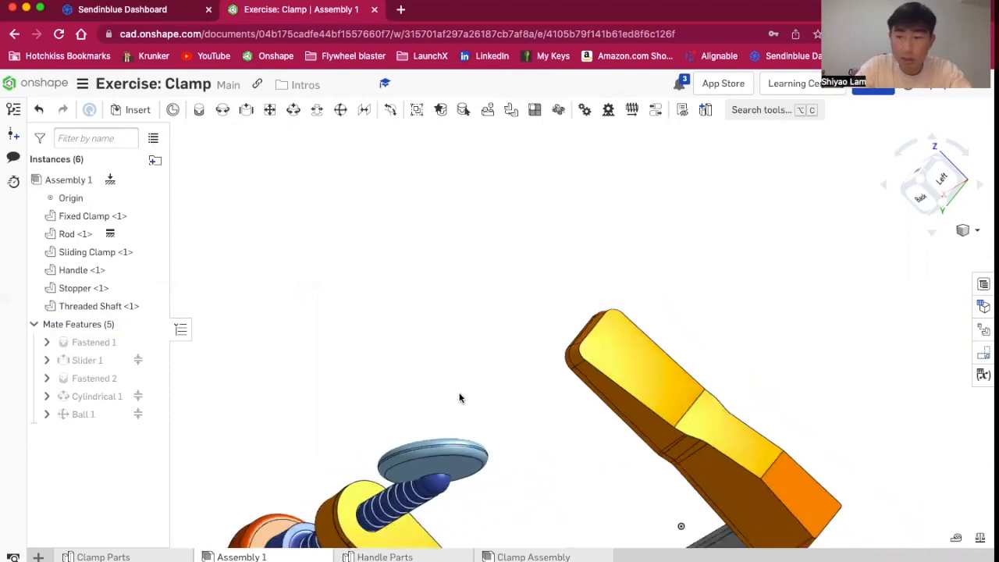
pyautogui.click(927, 199)
pyautogui.click(92, 414)
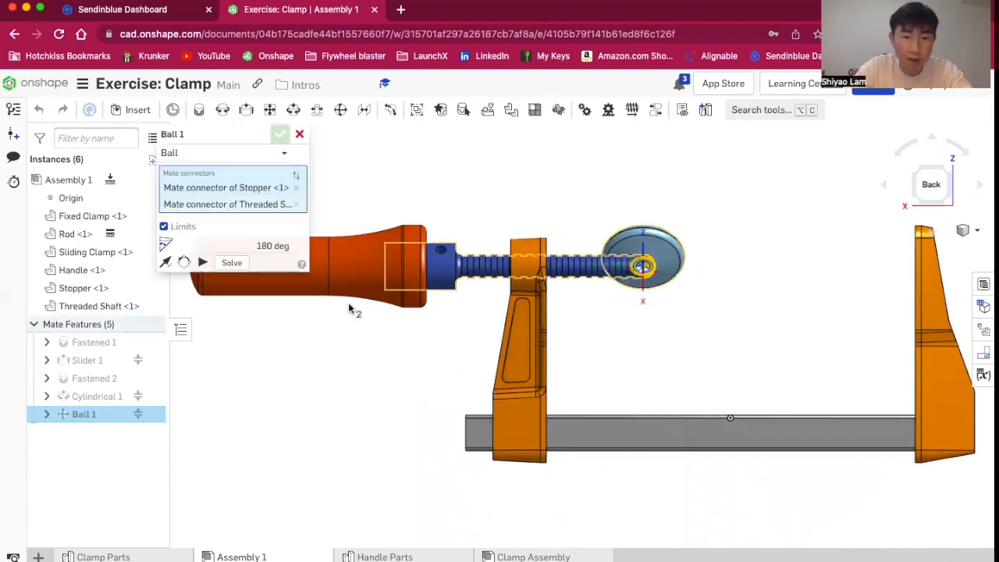
pyautogui.click(283, 245)
pyautogui.press('BackSpace')
pyautogui.write('360')
pyautogui.press('Return')
pyautogui.press('BackSpace')
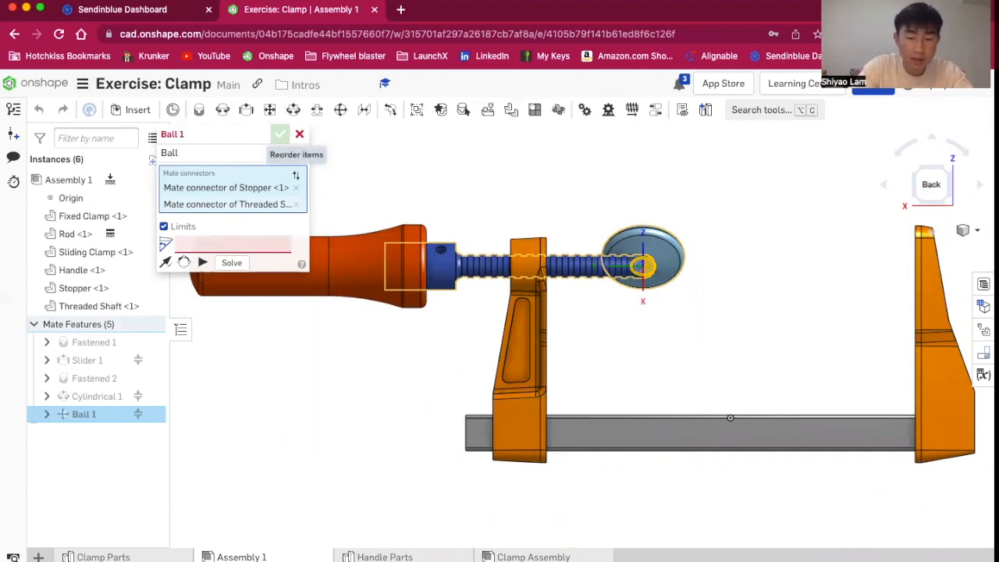
pyautogui.press('Return')
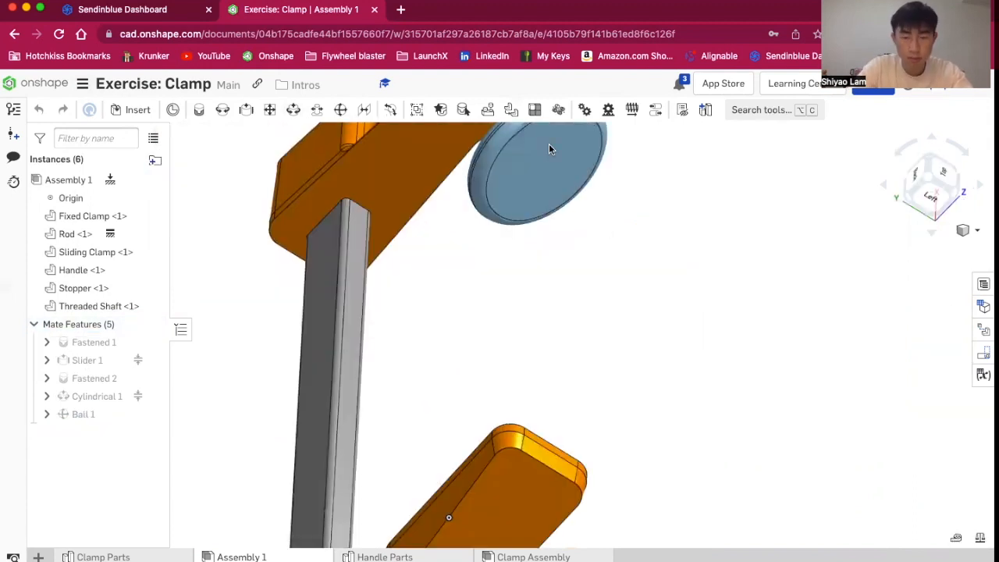
# Drag the stopper on the shaft tip to test its ball-joint tilting
pyautogui.scroll(-3, 602, 222)
pyautogui.moveTo(603, 222); pyautogui.dragTo(505, 176, button='right')
pyautogui.click(928, 187)
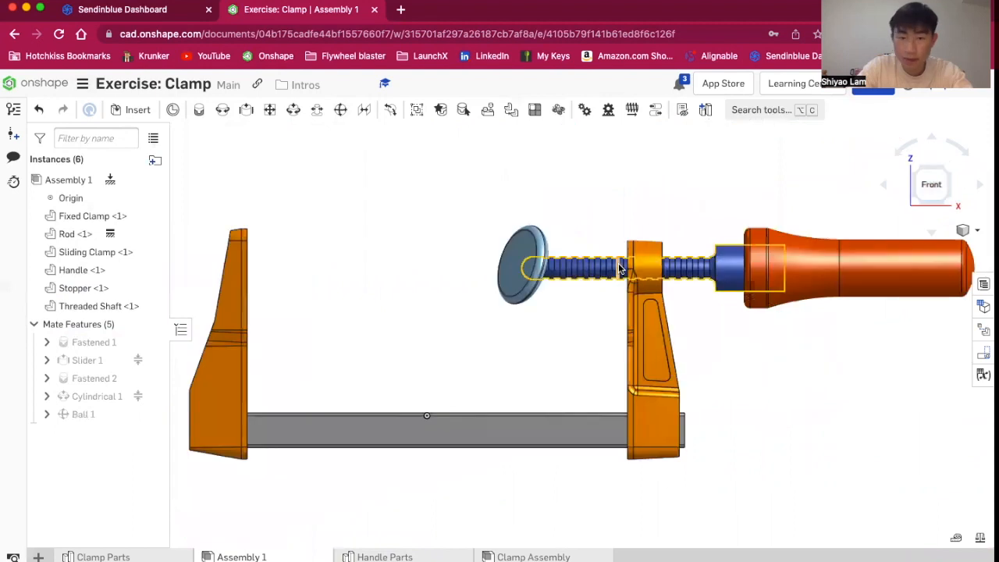
pyautogui.moveTo(457, 271); pyautogui.dragTo(434, 258)
pyautogui.moveTo(656, 232); pyautogui.dragTo(655, 270, button='right')
pyautogui.scroll(-4, 656, 270)
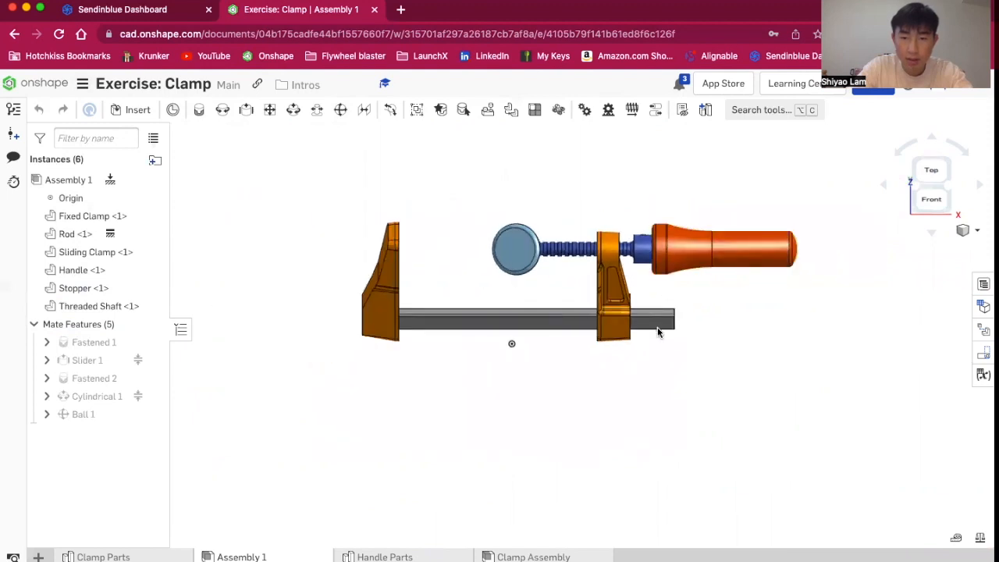
pyautogui.scroll(5, 382, 311)
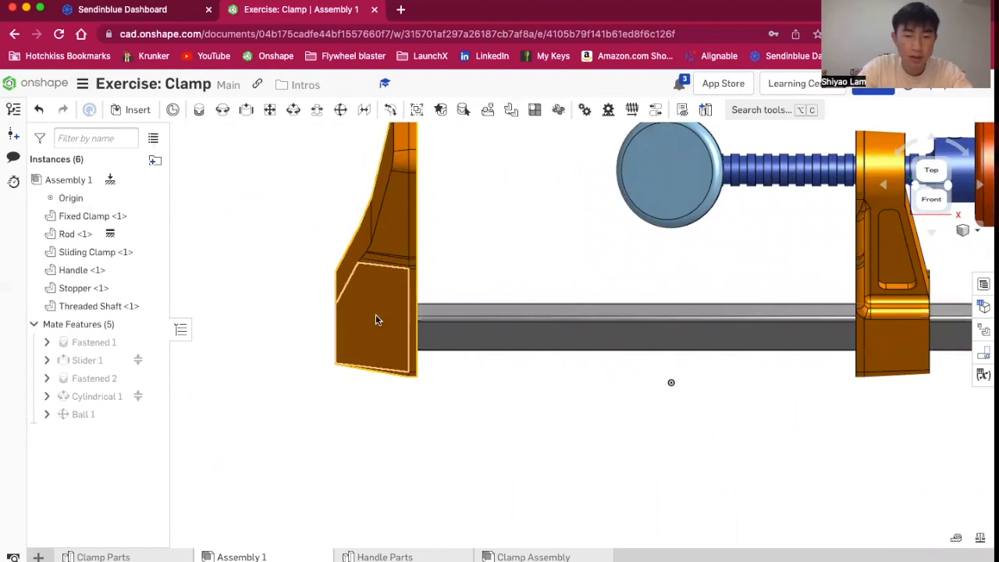
pyautogui.scroll(-3, 398, 215)
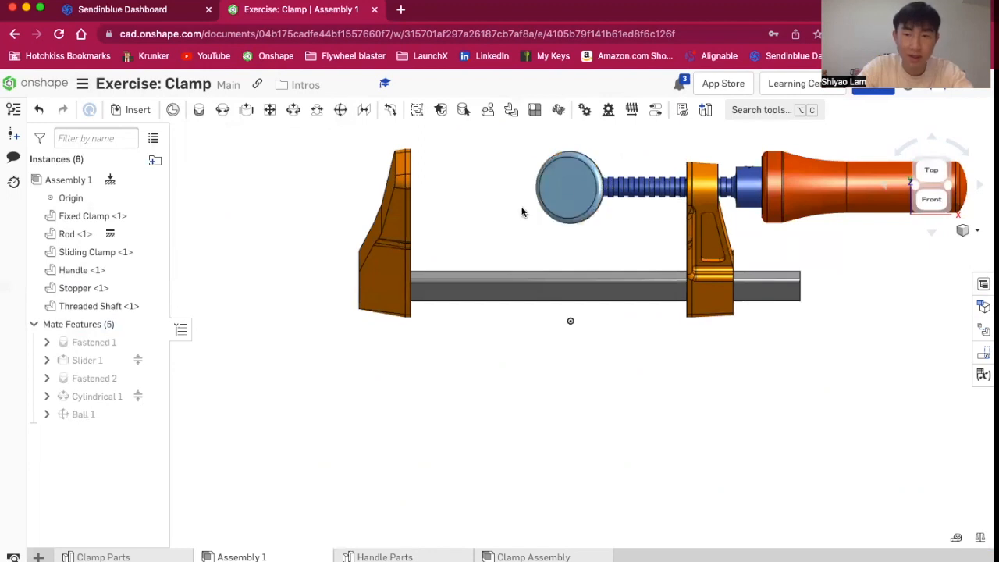
pyautogui.moveTo(506, 215); pyautogui.dragTo(493, 171)
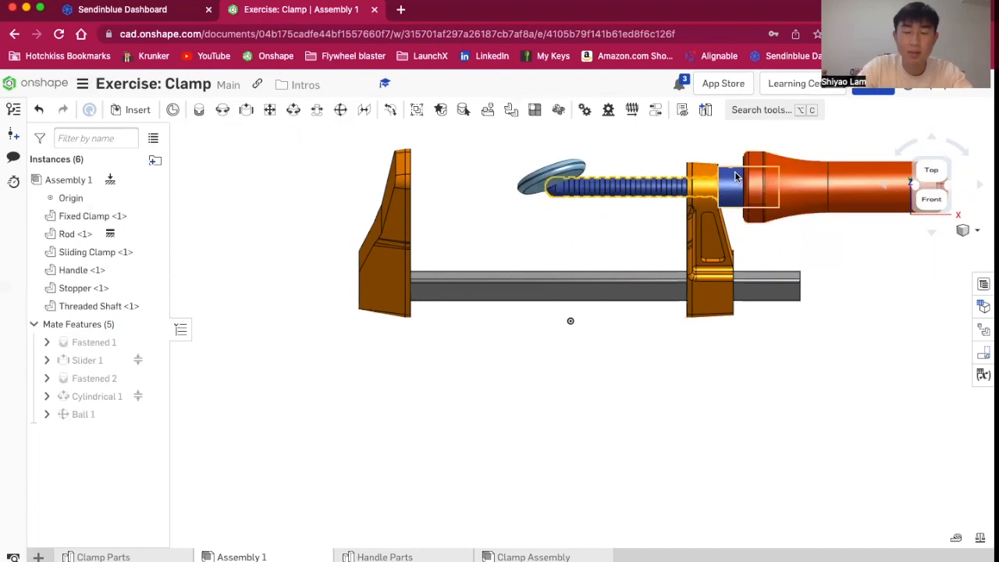
pyautogui.scroll(5, 816, 173)
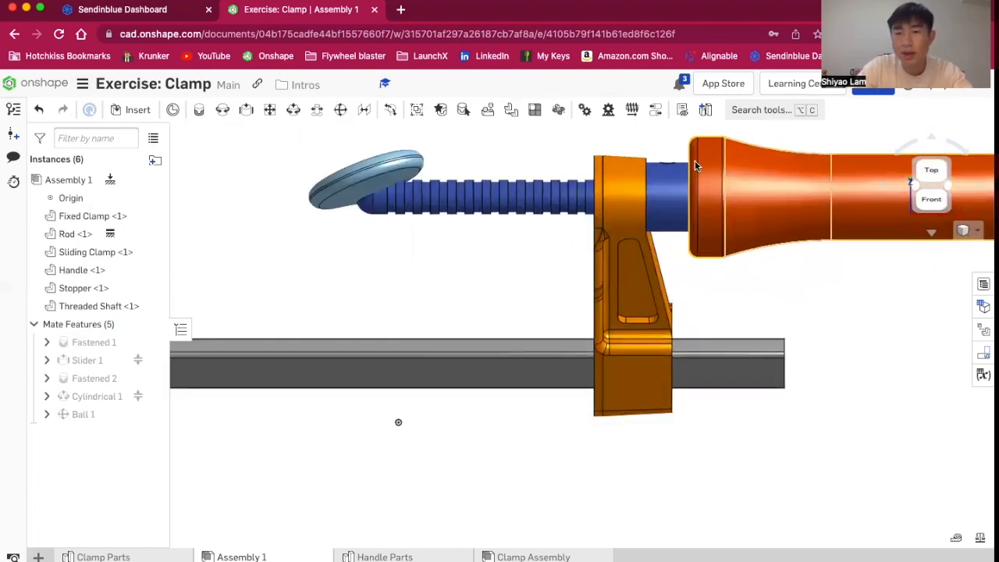
# Drag the handle and sliding clamp along the rod to test the assembly's motion
pyautogui.moveTo(669, 281); pyautogui.dragTo(669, 286)
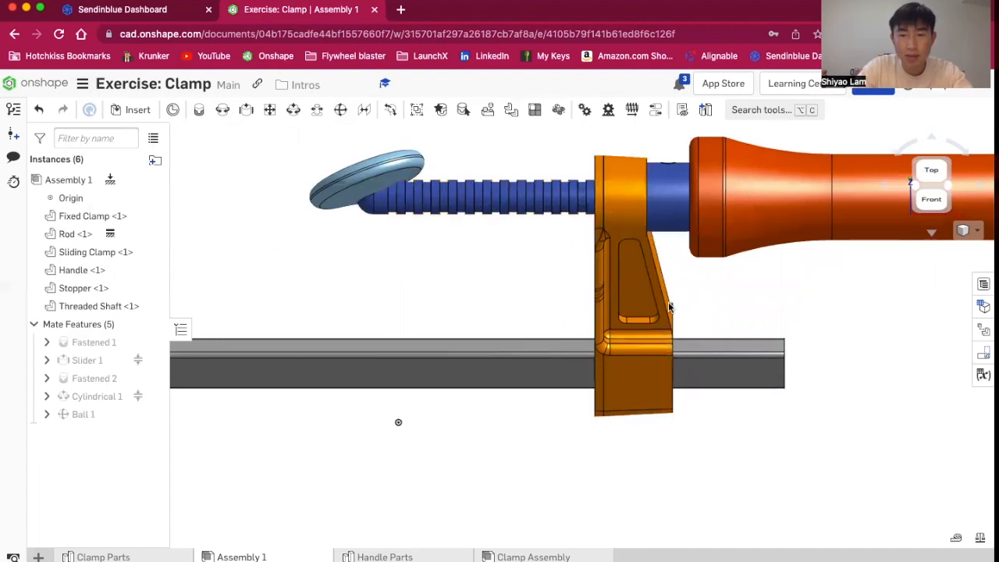
pyautogui.moveTo(682, 117); pyautogui.dragTo(673, 118)
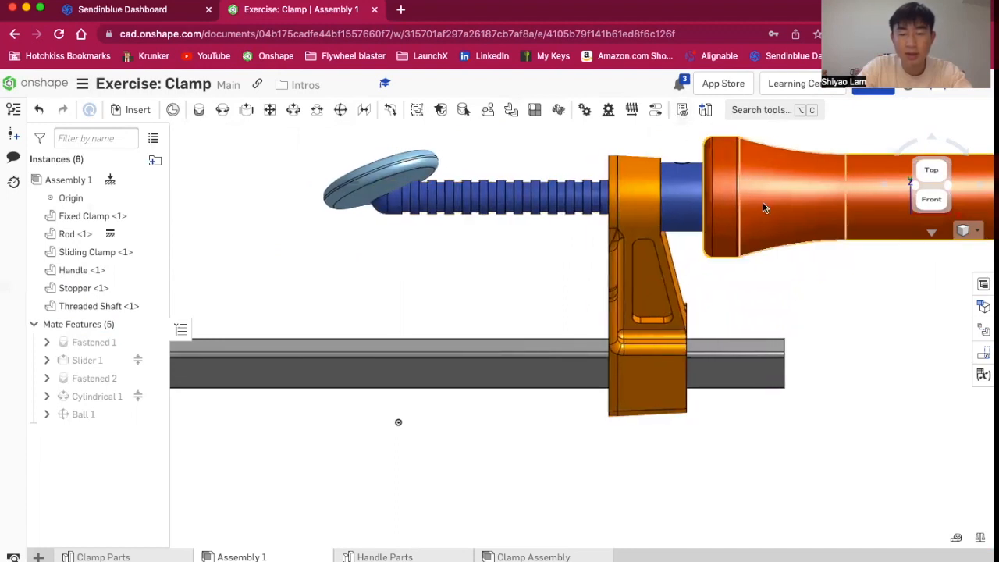
pyautogui.moveTo(757, 329); pyautogui.dragTo(935, 353)
pyautogui.moveTo(919, 419); pyautogui.dragTo(904, 404)
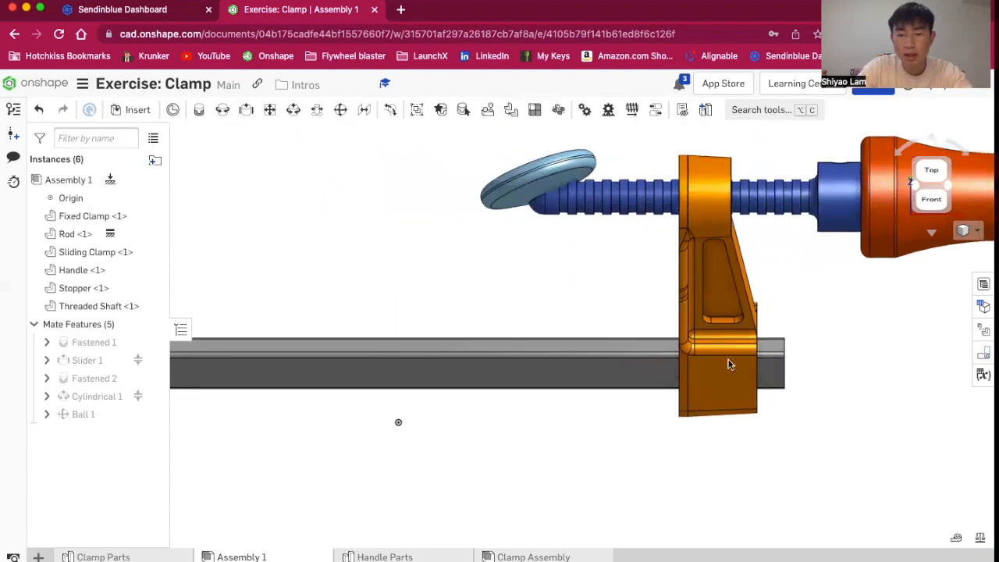
pyautogui.moveTo(779, 360); pyautogui.dragTo(573, 376)
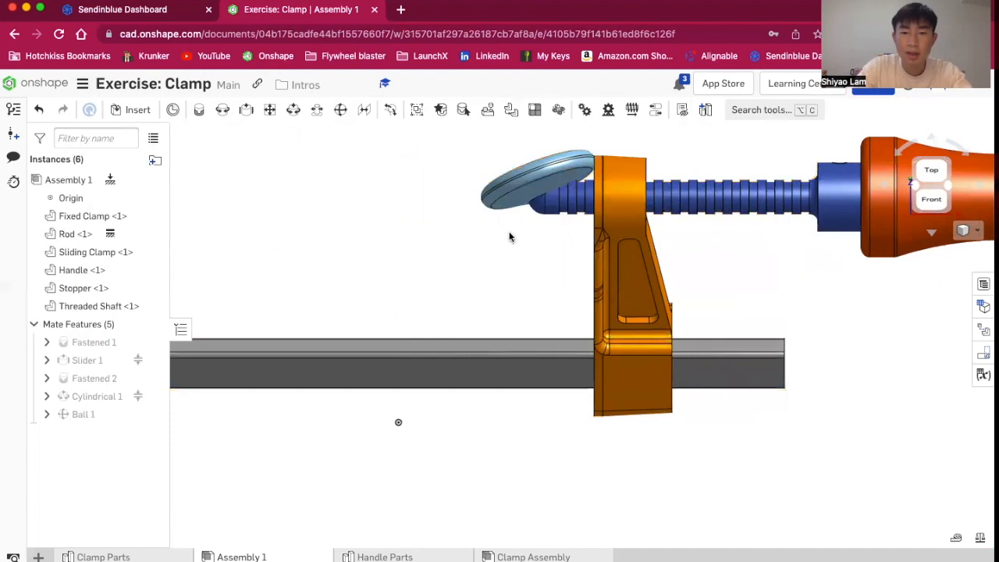
pyautogui.moveTo(533, 251); pyautogui.dragTo(505, 240)
pyautogui.scroll(-5, 505, 239)
pyautogui.scroll(-2, 291, 277)
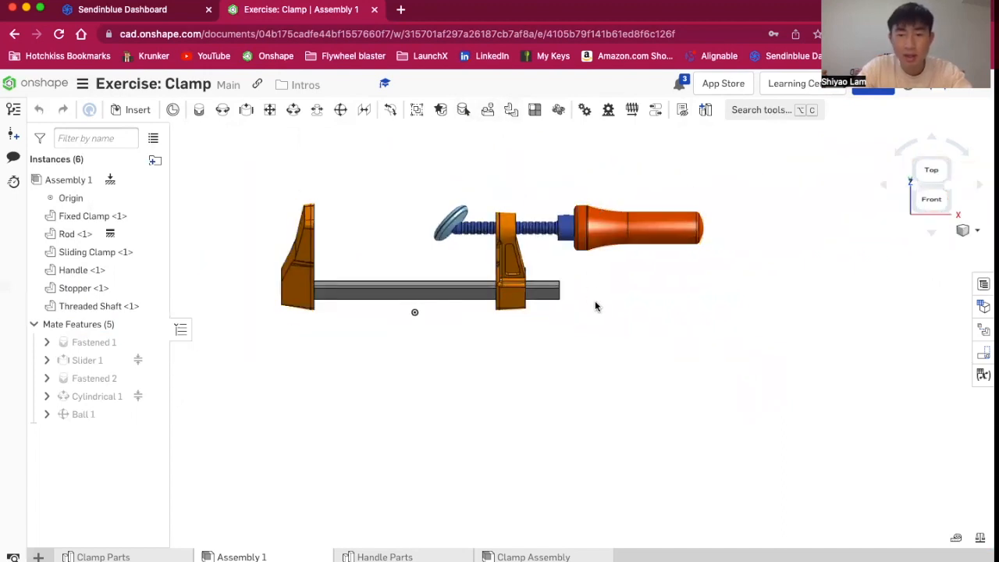
pyautogui.moveTo(562, 224); pyautogui.dragTo(582, 223)
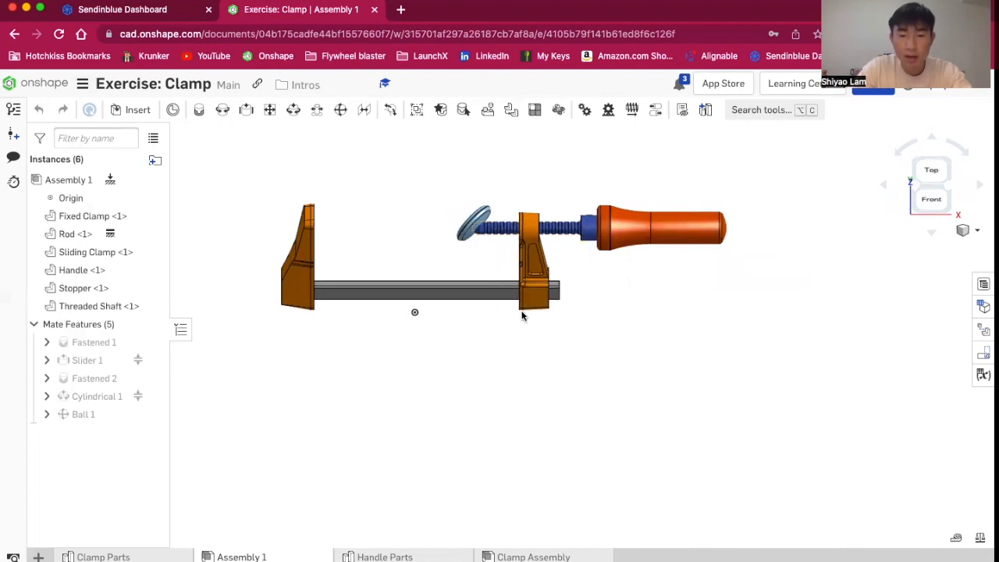
pyautogui.moveTo(522, 311); pyautogui.dragTo(487, 310)
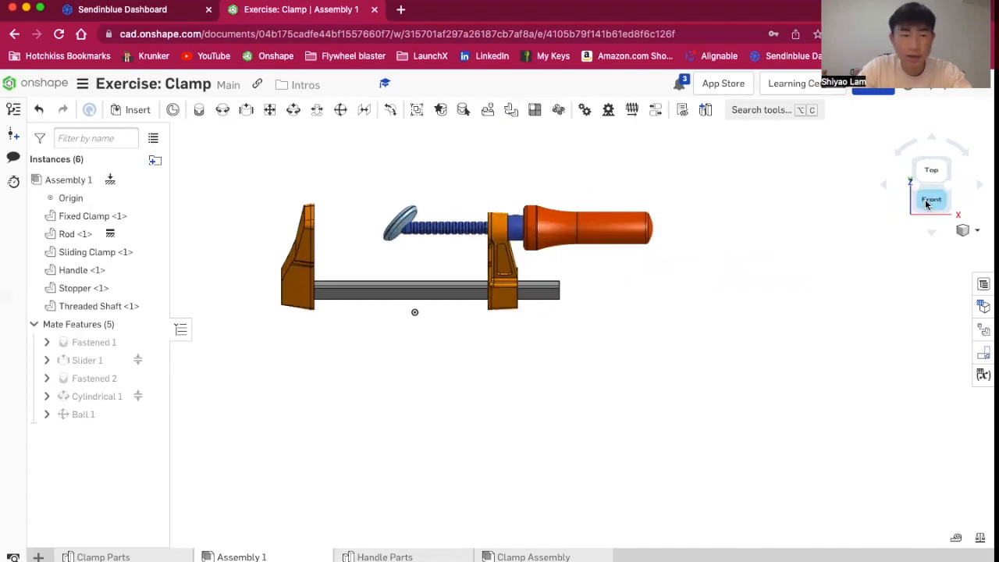
pyautogui.click(931, 198)
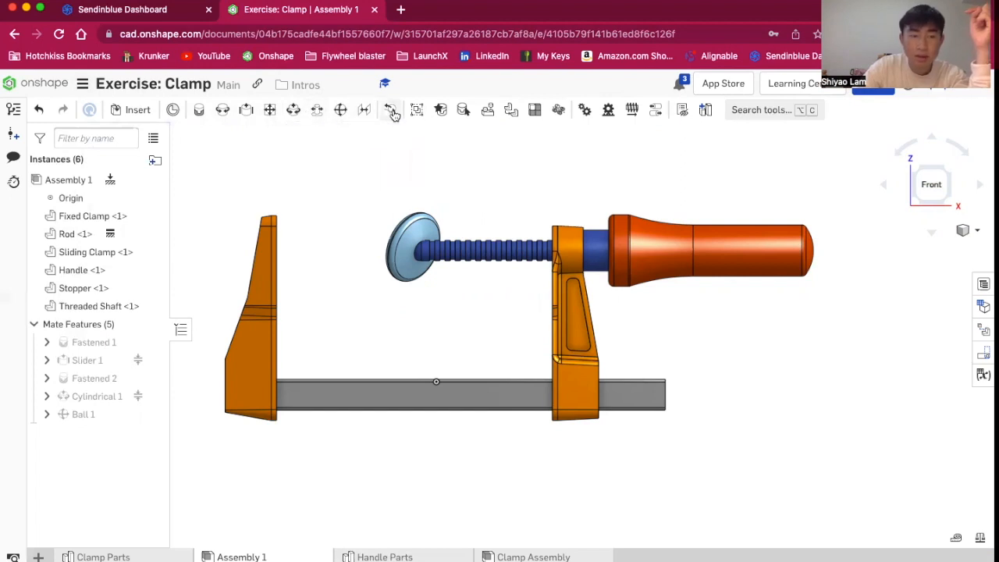
pyautogui.scroll(-3, 361, 268)
pyautogui.scroll(5, 211, 300)
pyautogui.moveTo(269, 359)
pyautogui.mouseDown(button='right')
pyautogui.moveTo(270, 343)
pyautogui.moveTo(266, 382)
pyautogui.moveTo(241, 359)
pyautogui.moveTo(263, 364)
pyautogui.mouseUp(button='right')
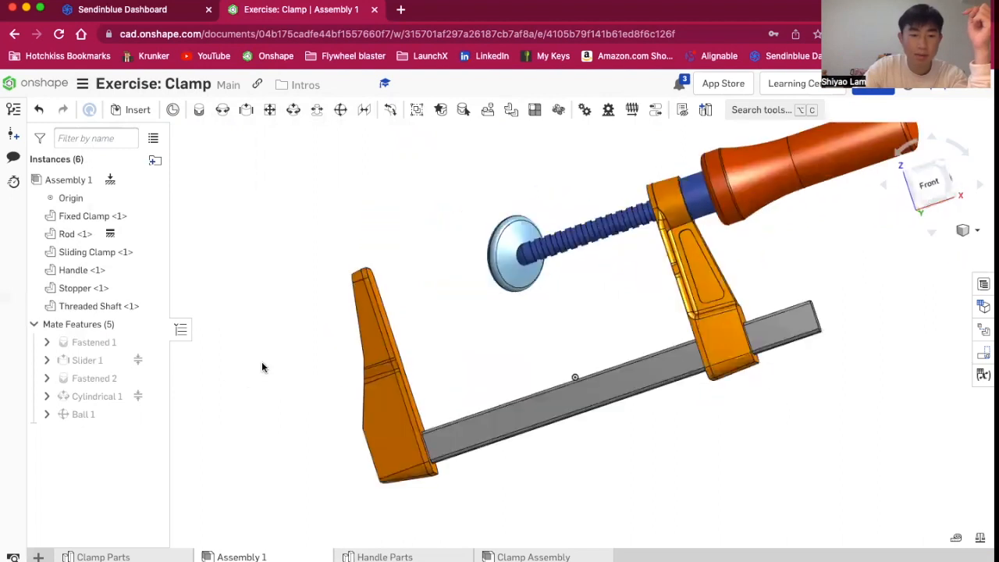
pyautogui.click(939, 178)
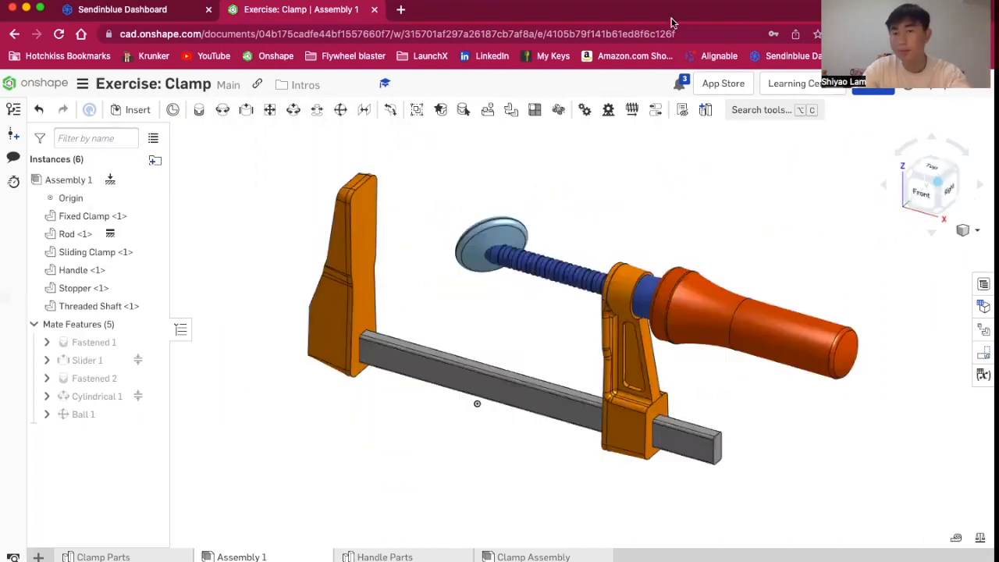